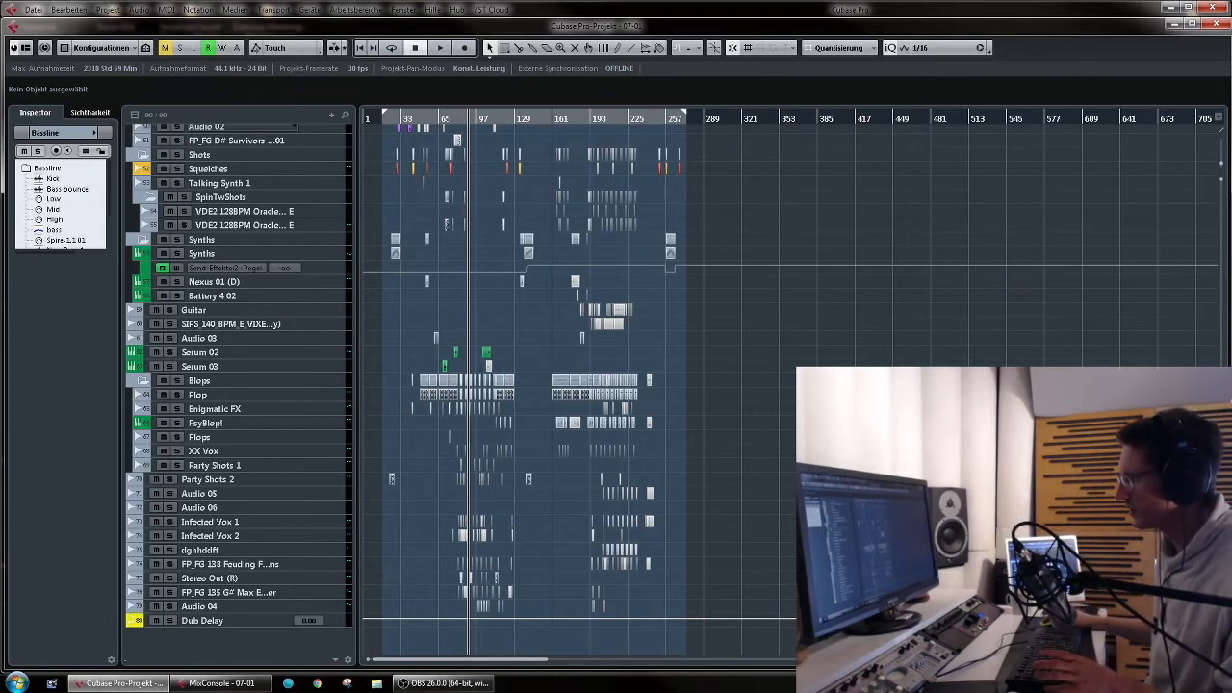
Step: Play the full arrangement from around bar 97
key(h)
key(h)
key(h)
key(h)
key(h)
scroll(756, 395, up, 10)
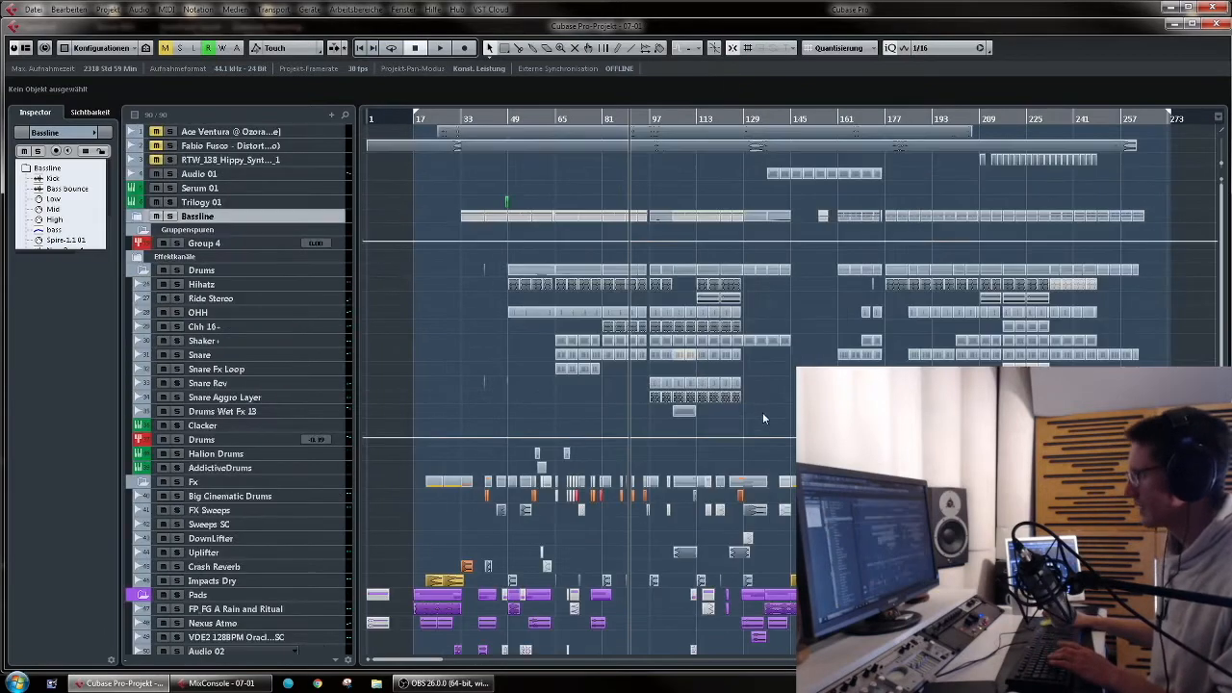
drag(654, 117, 452, 156)
key(space)
key(h)
key(h)
key(h)
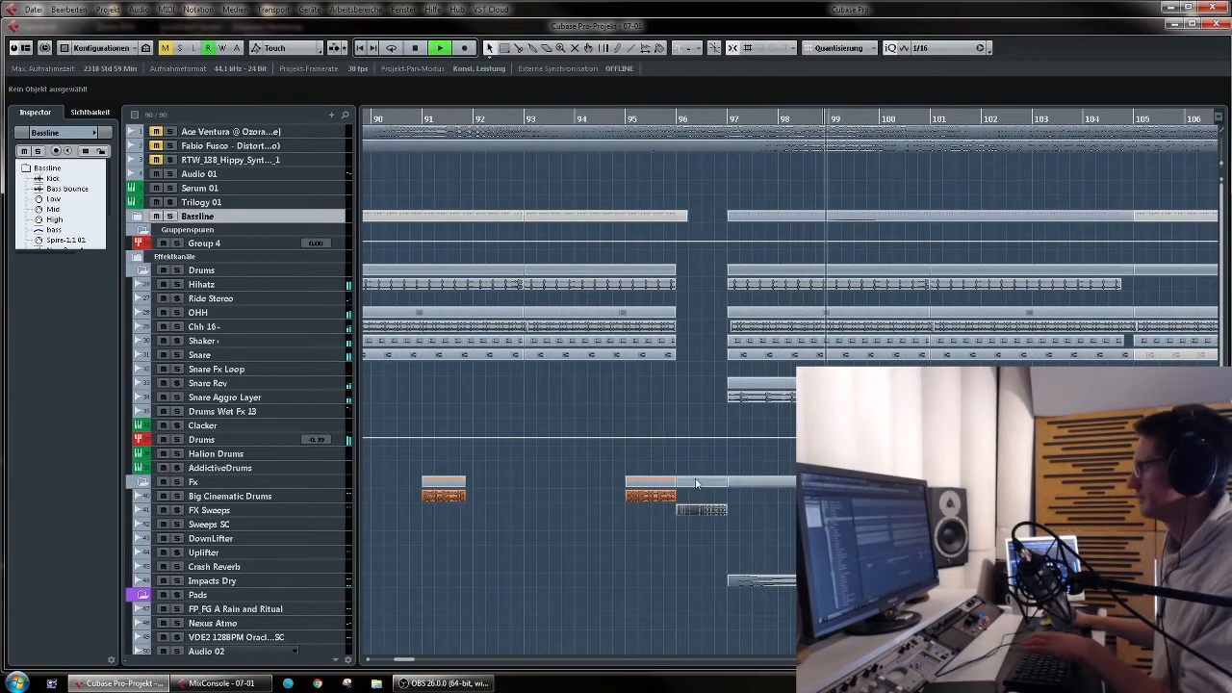
Step: Continue listening to the full arrangement from about bar 112
key(g)
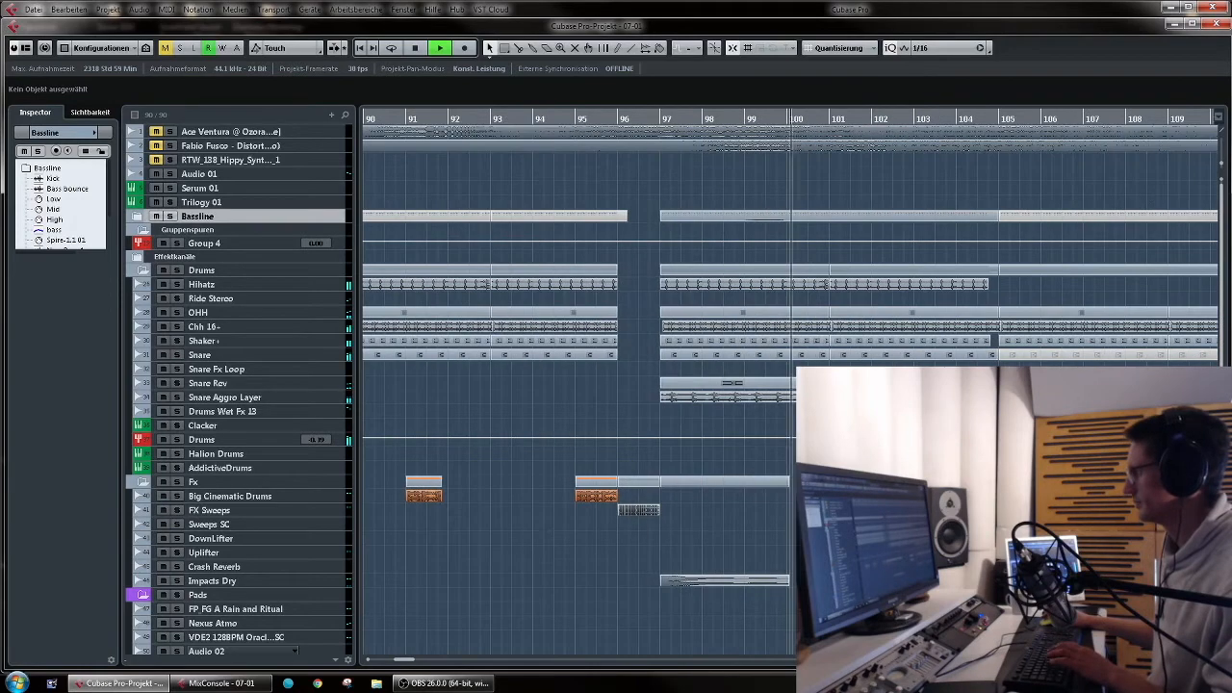
key(g)
key(g)
click(996, 118)
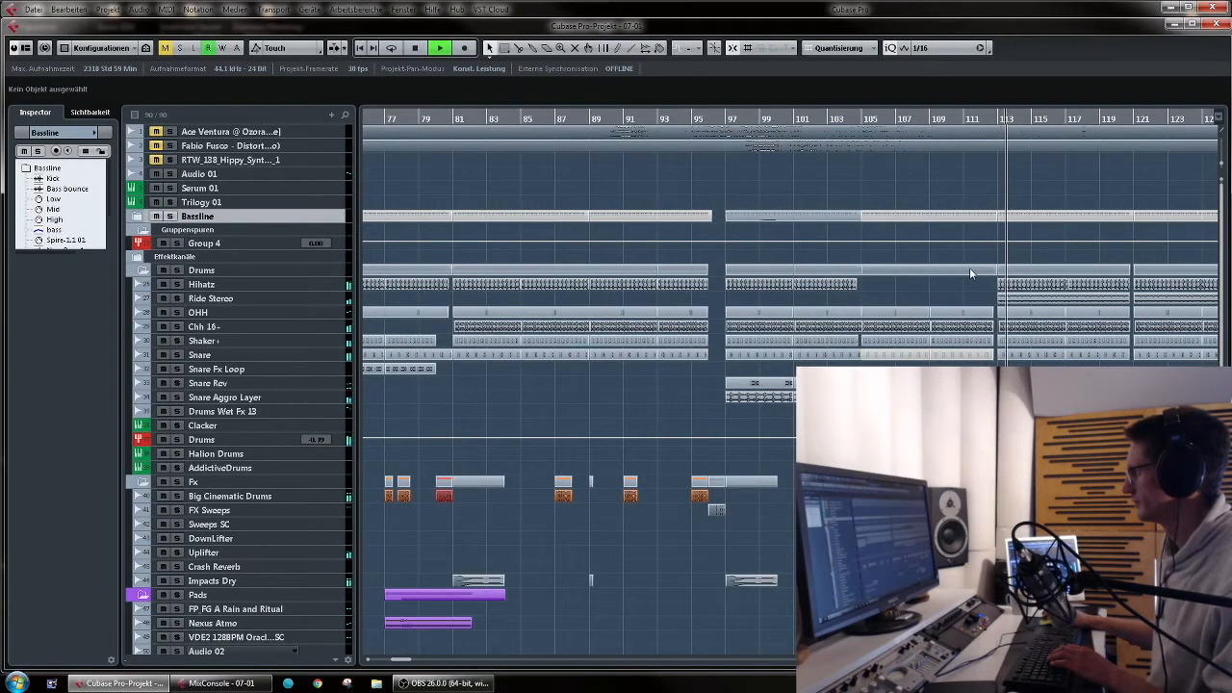
Step: Solo the Drums and Bassline folders and audition them together from bar 97
click(729, 119)
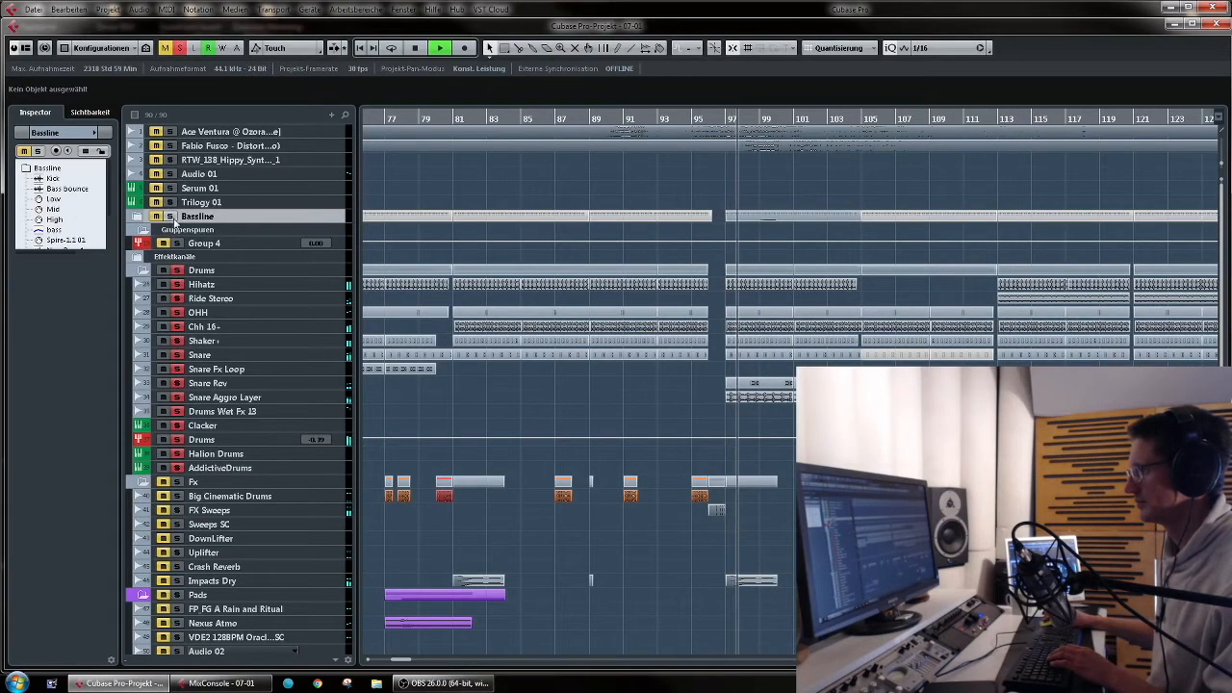
key(h)
key(h)
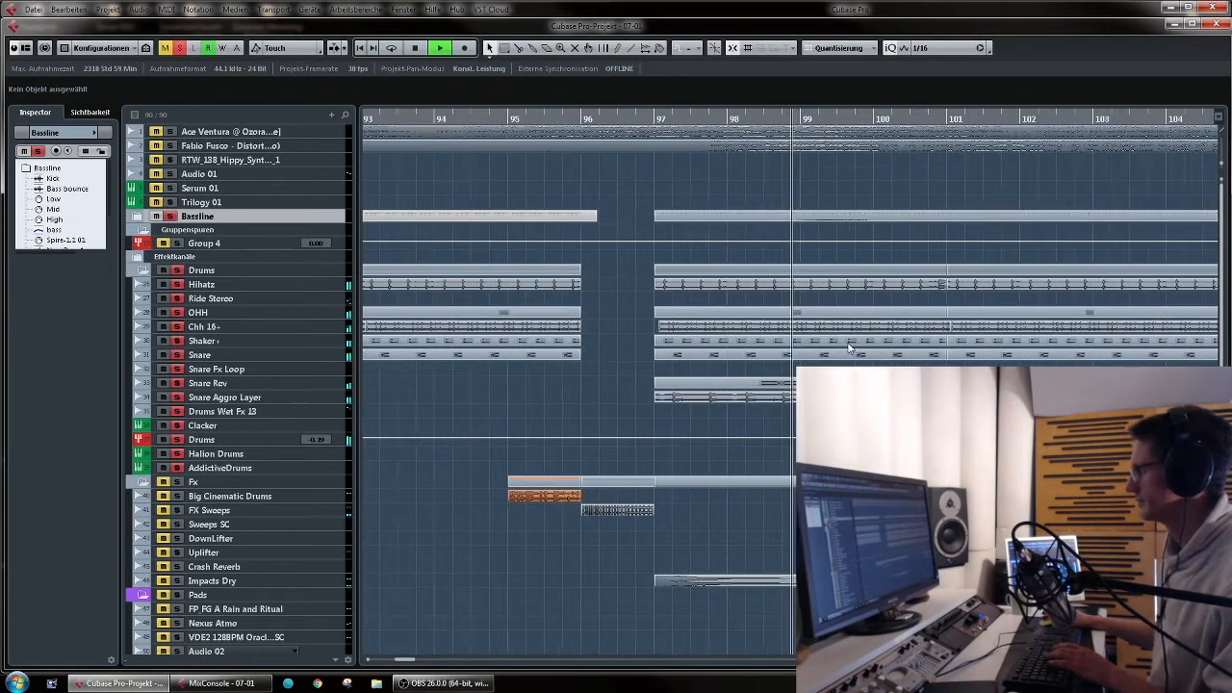
key(space)
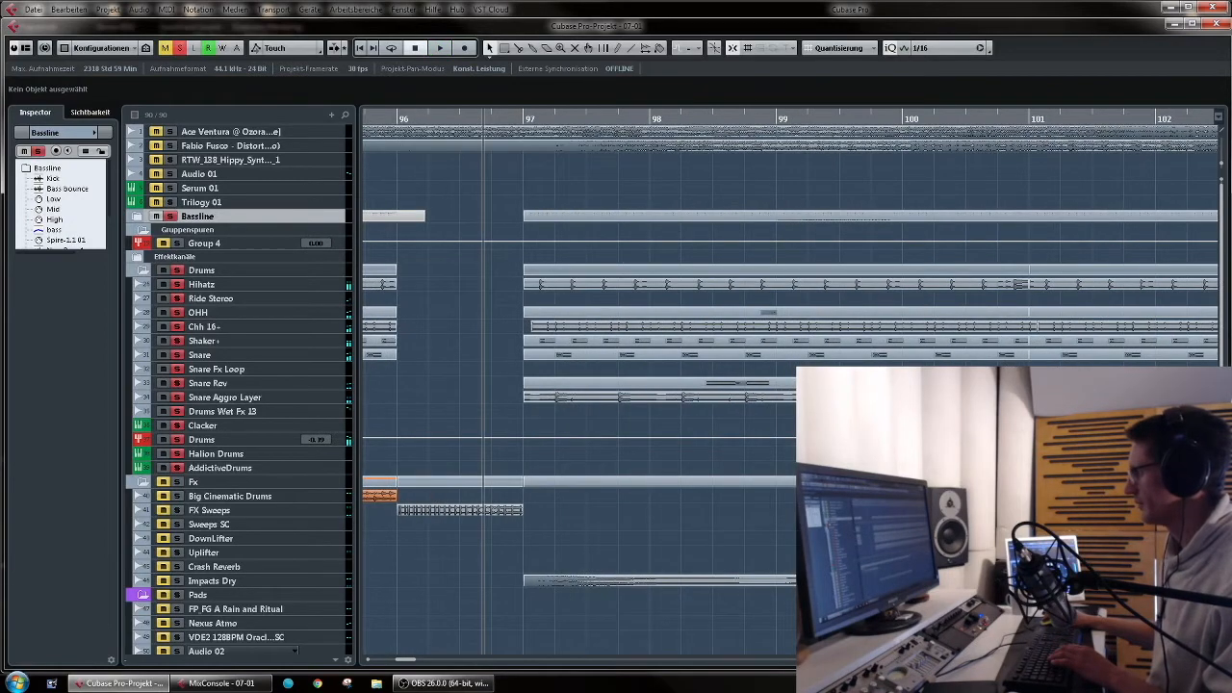
Step: Enlarge the track rows and audition the drums with the Chh 16+ track selected
key(shift+h)
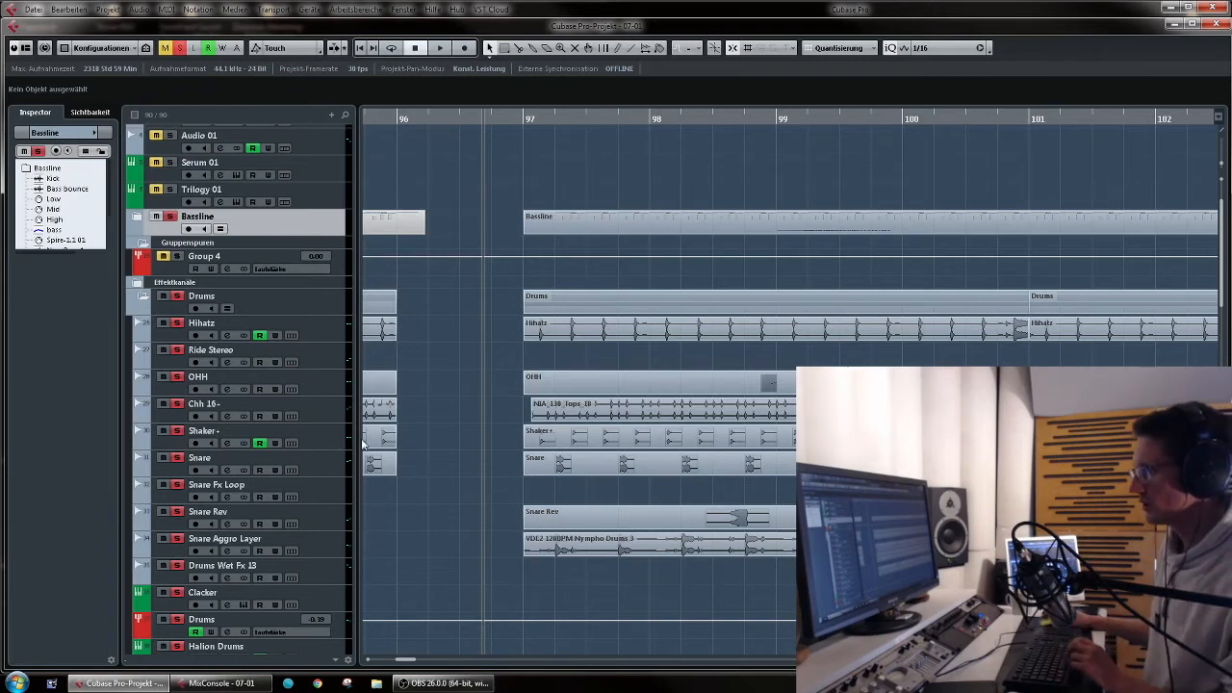
click(316, 446)
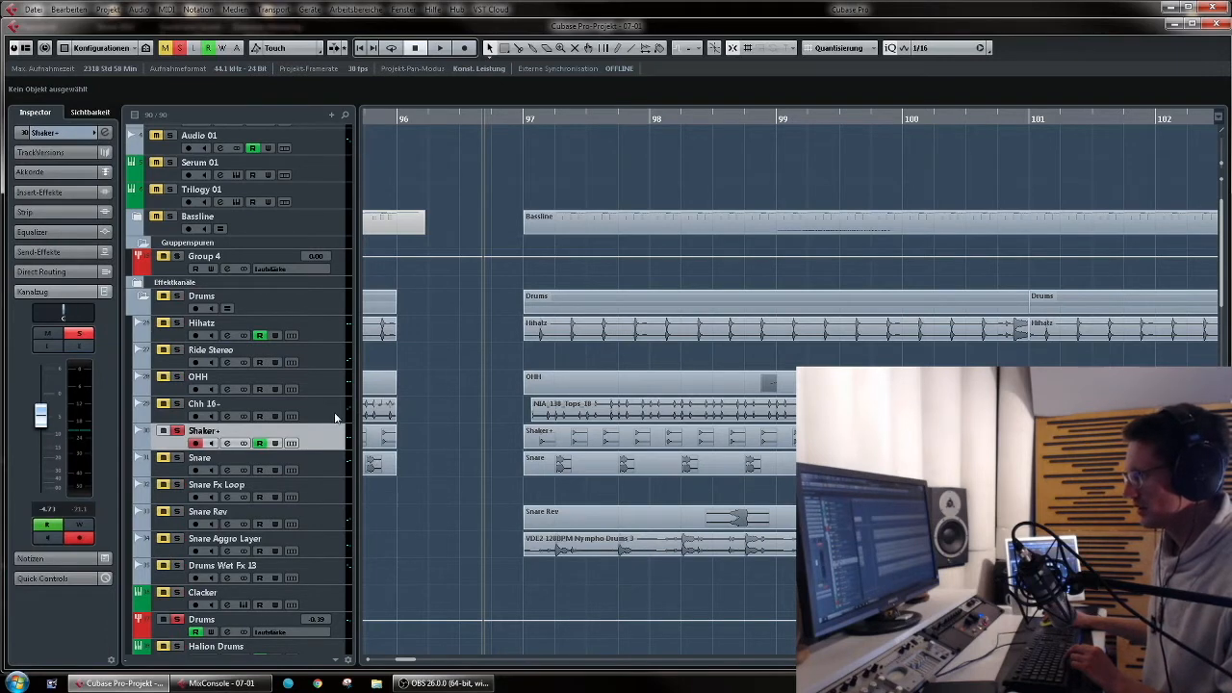
key(Up)
key(space)
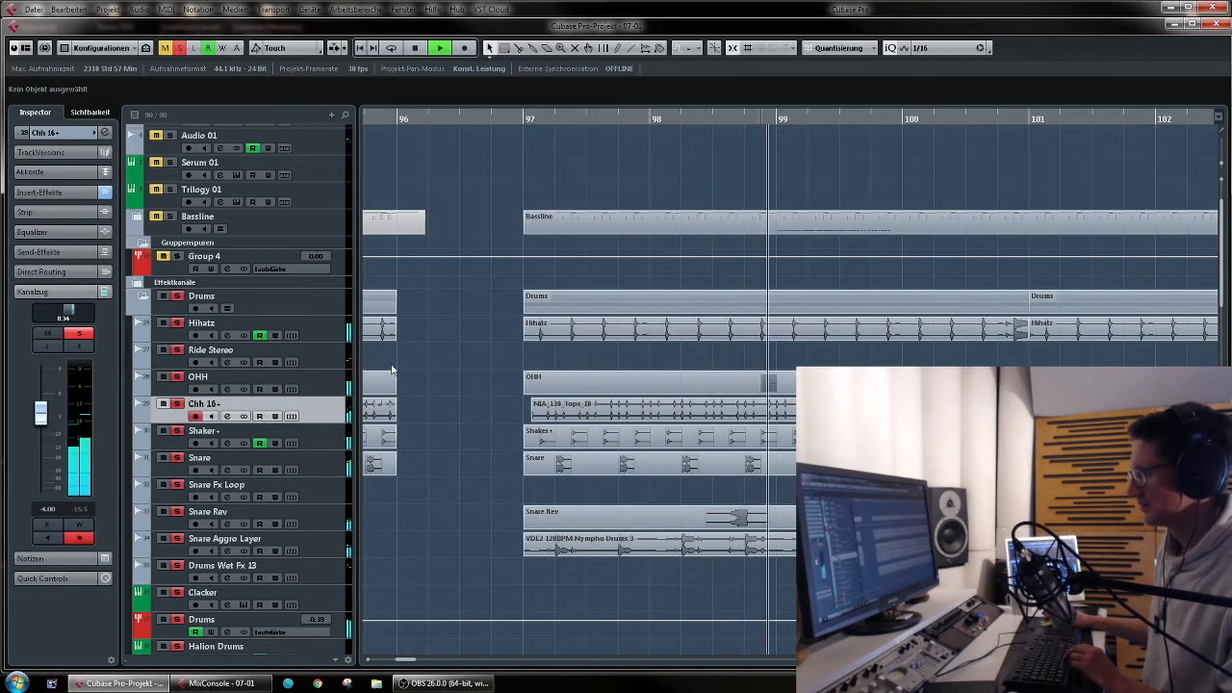
Step: Pan the Chh 16+ track to R40 and audition the change
key(space)
key(space)
drag(70, 311, 74, 311)
key(space)
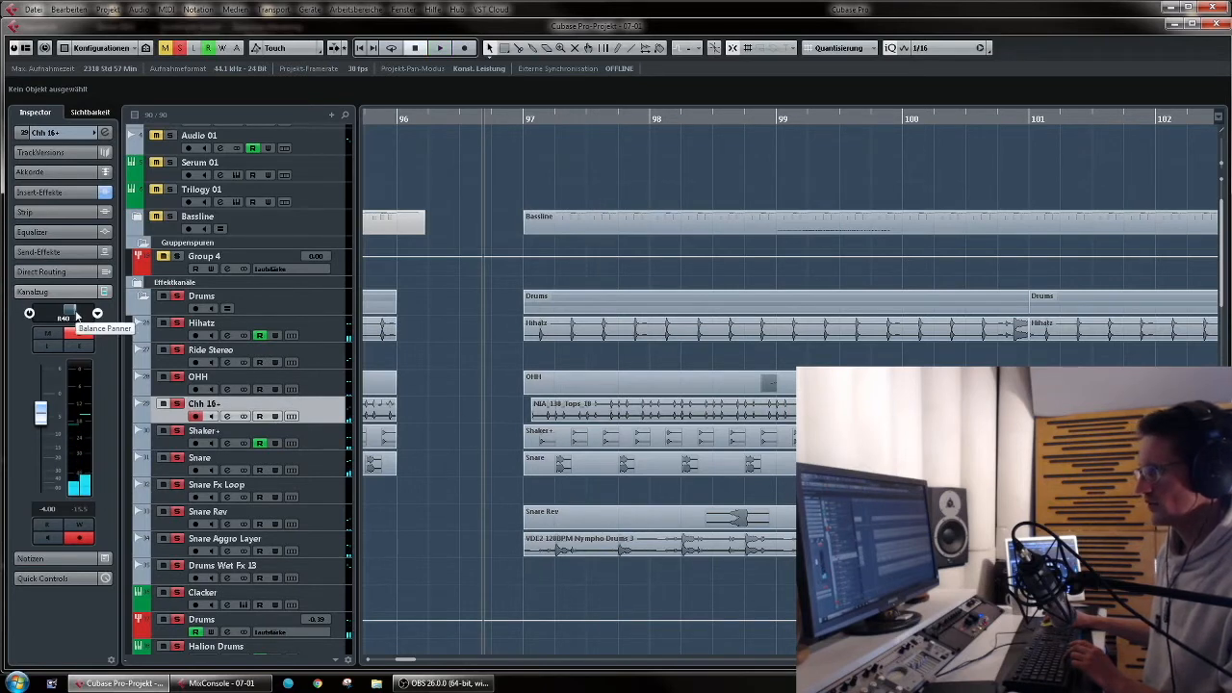
Step: Try the Shaker+ track panned to L47 and centred, auditioning it alone and together with Chh 16+
click(290, 431)
key(space)
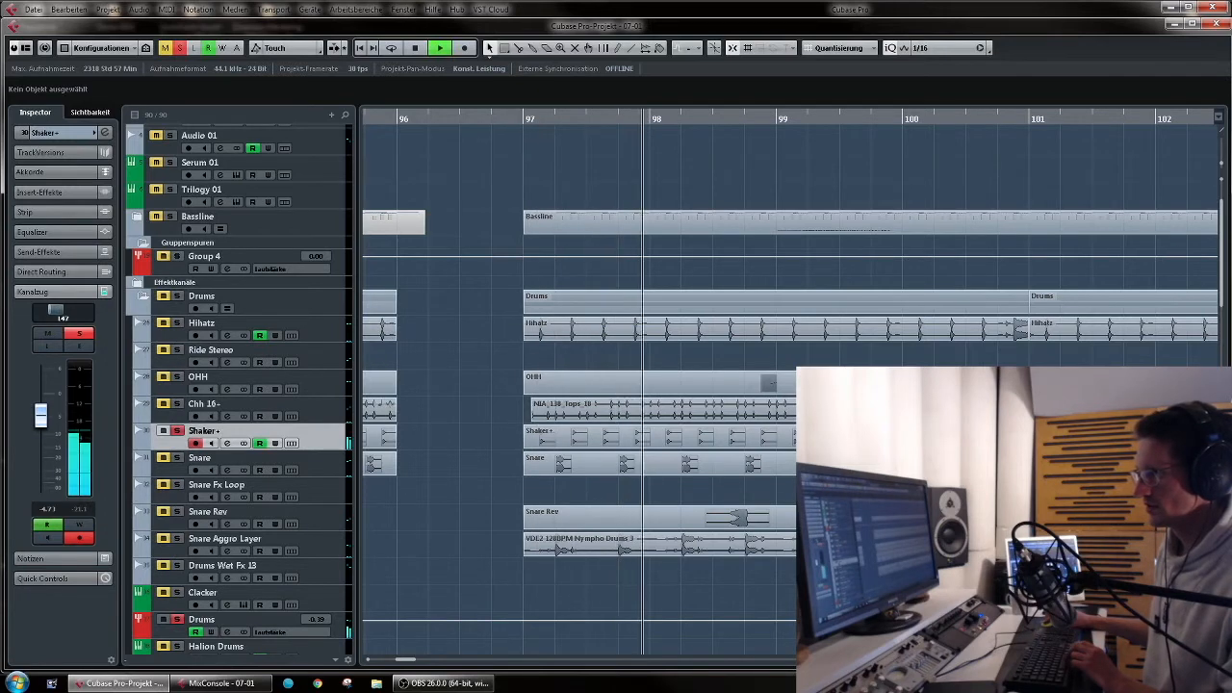
click(179, 407)
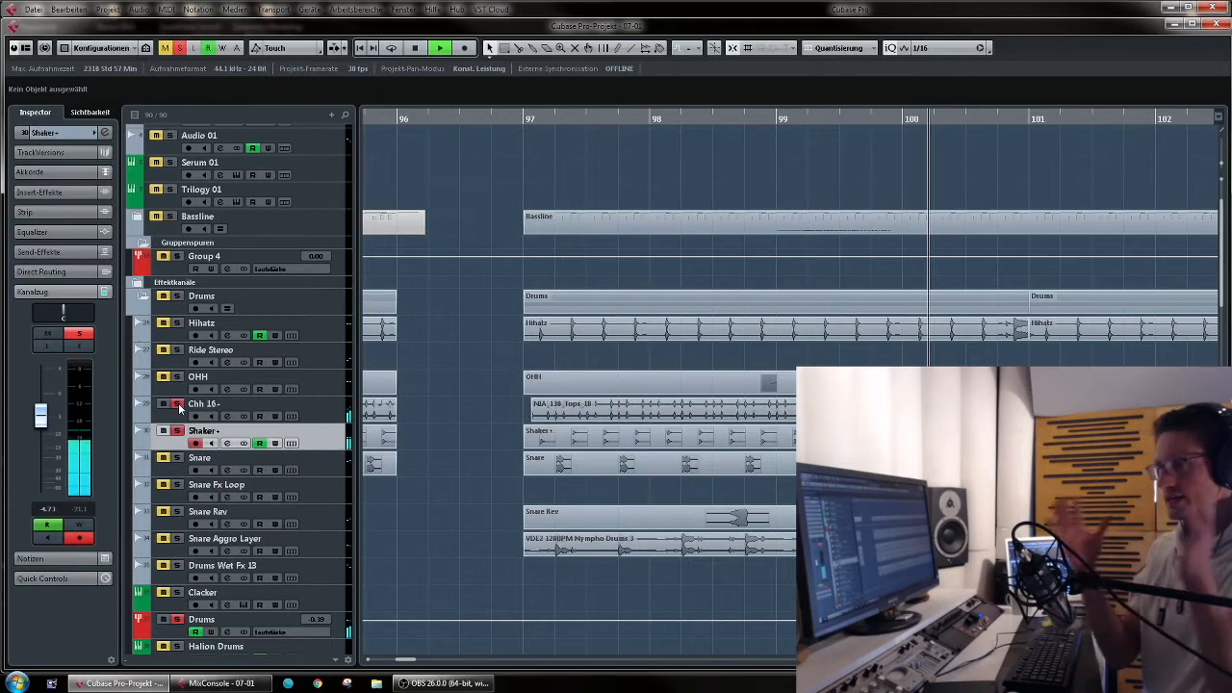
key(space)
Step: Solo the Snare track together with Chh 16+ and Shaker+ and audition the combination
click(178, 459)
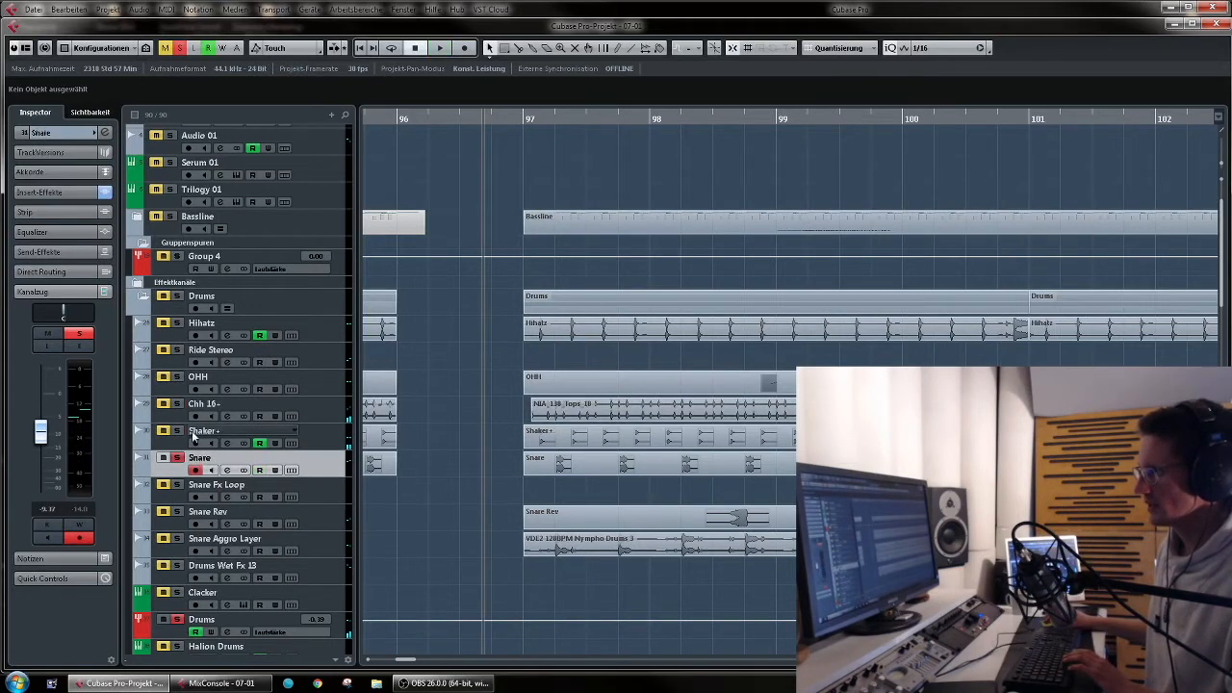
key(space)
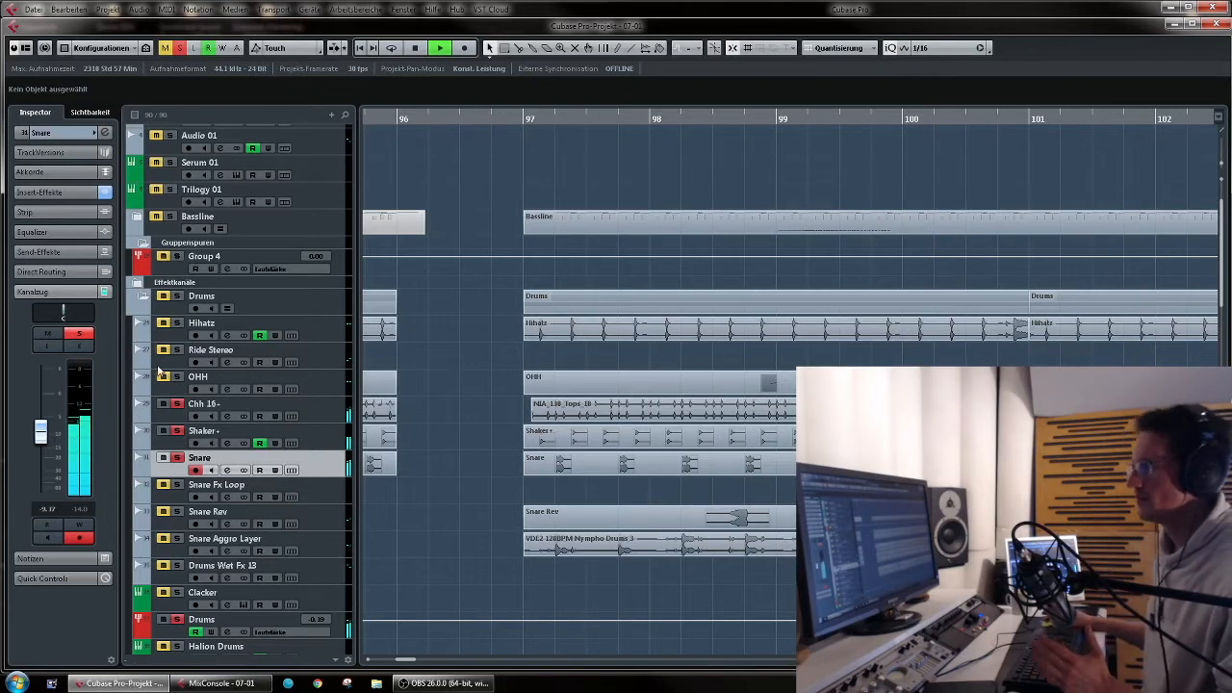
key(space)
Step: Audition the whole Drums folder soloed, then the Snare Aggro Layer, and inspect that track's channel settings
click(176, 297)
key(space)
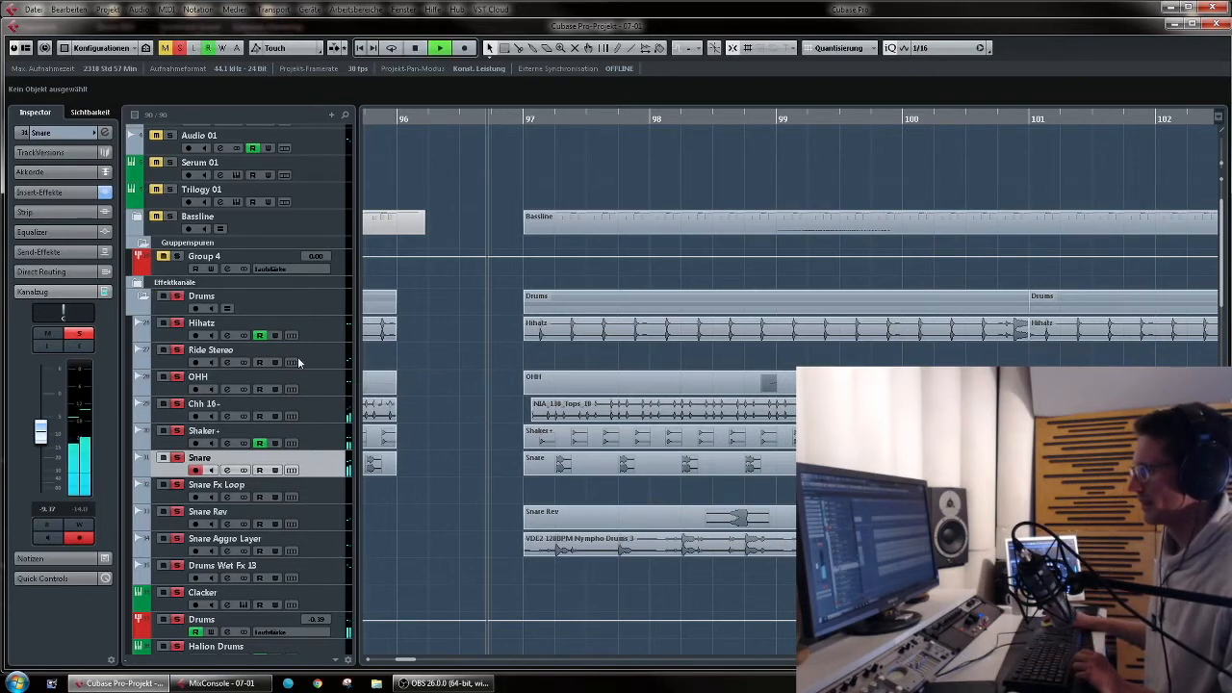
click(331, 540)
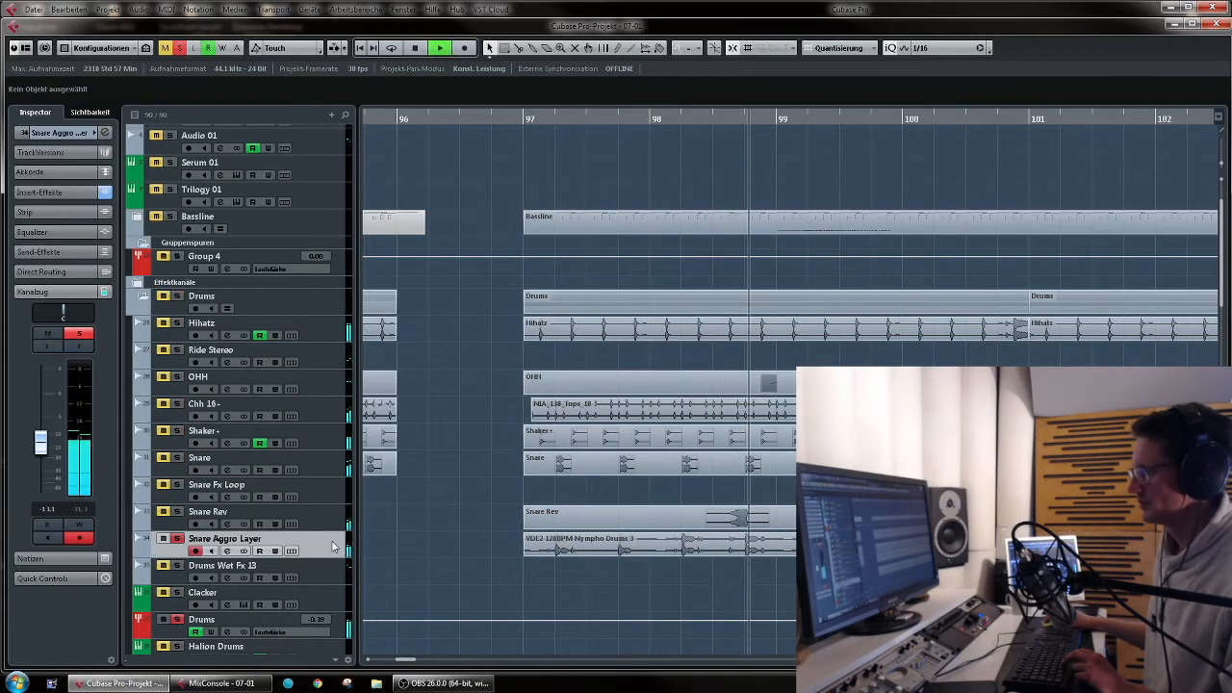
click(83, 347)
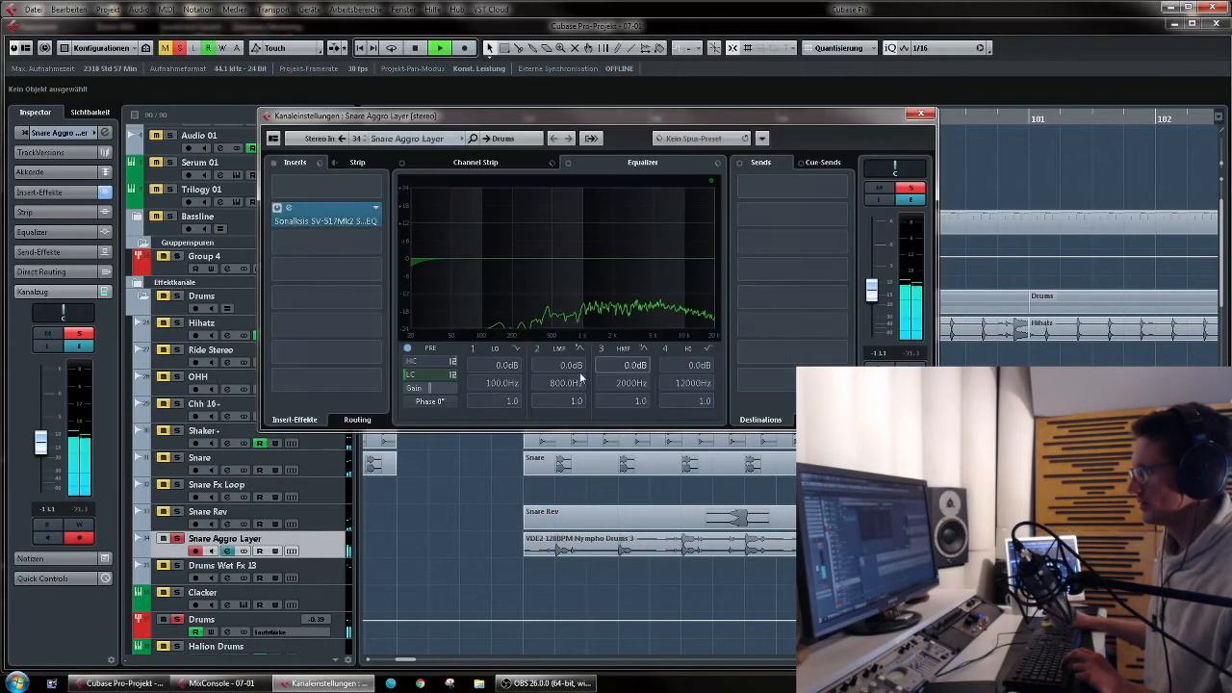
key(Escape)
key(space)
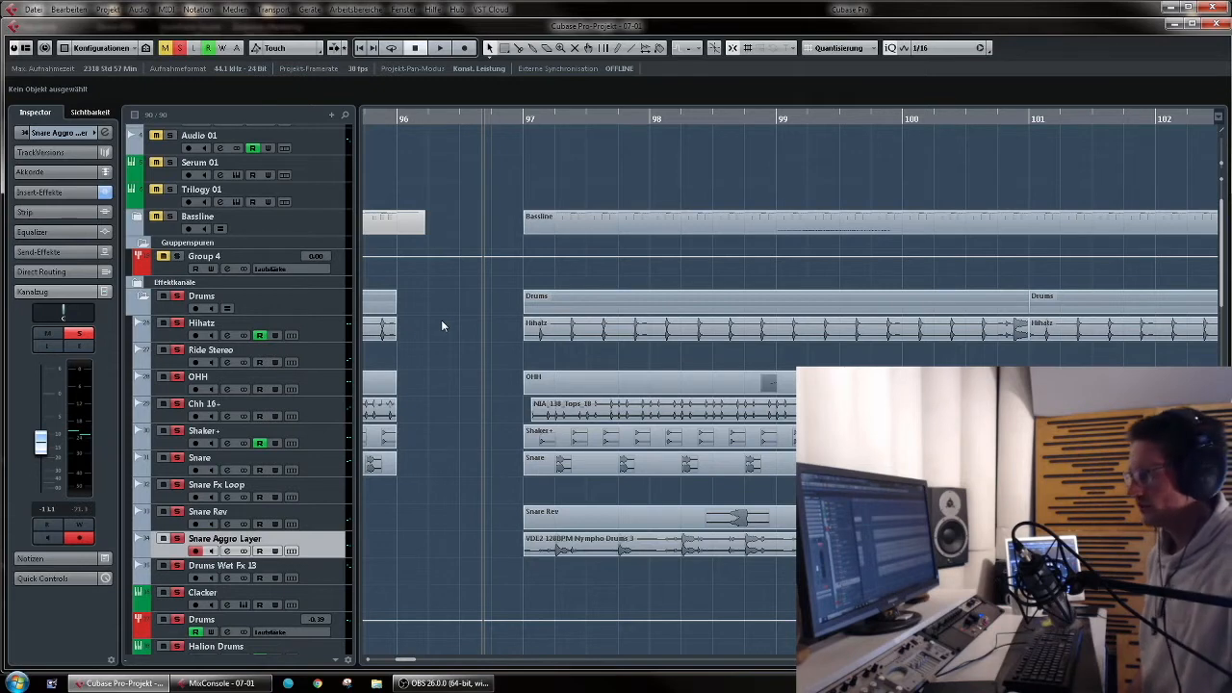
key(F2)
key(F2)
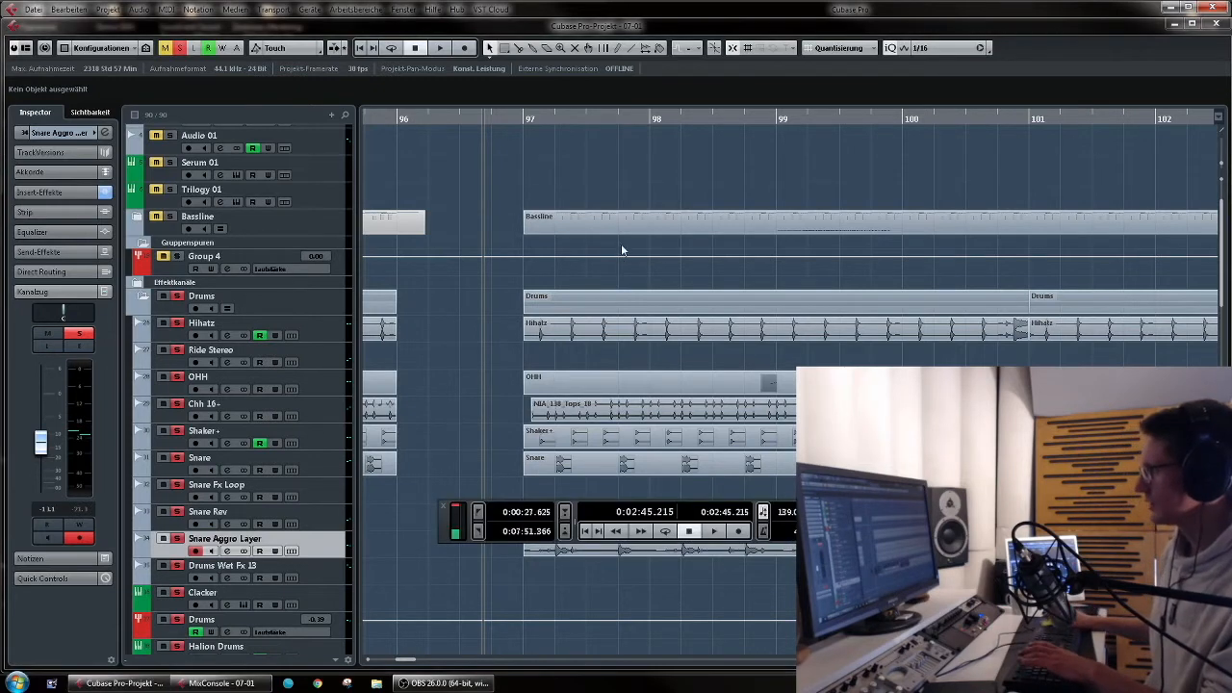
key(F2)
key(F2)
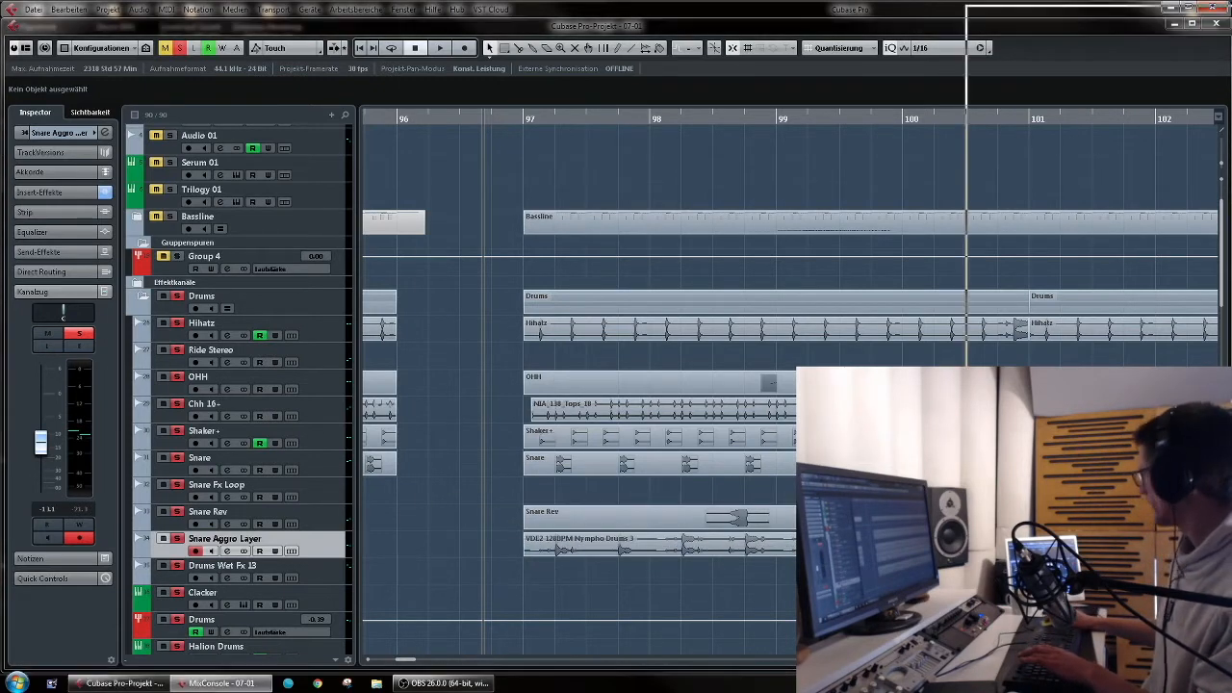
Step: Insert the S1 Imager Stereo plug-in in the first insert slot of the Stereo Out channel and close the MixConsole
key(F3)
click(886, 179)
text(s1)
click(946, 213)
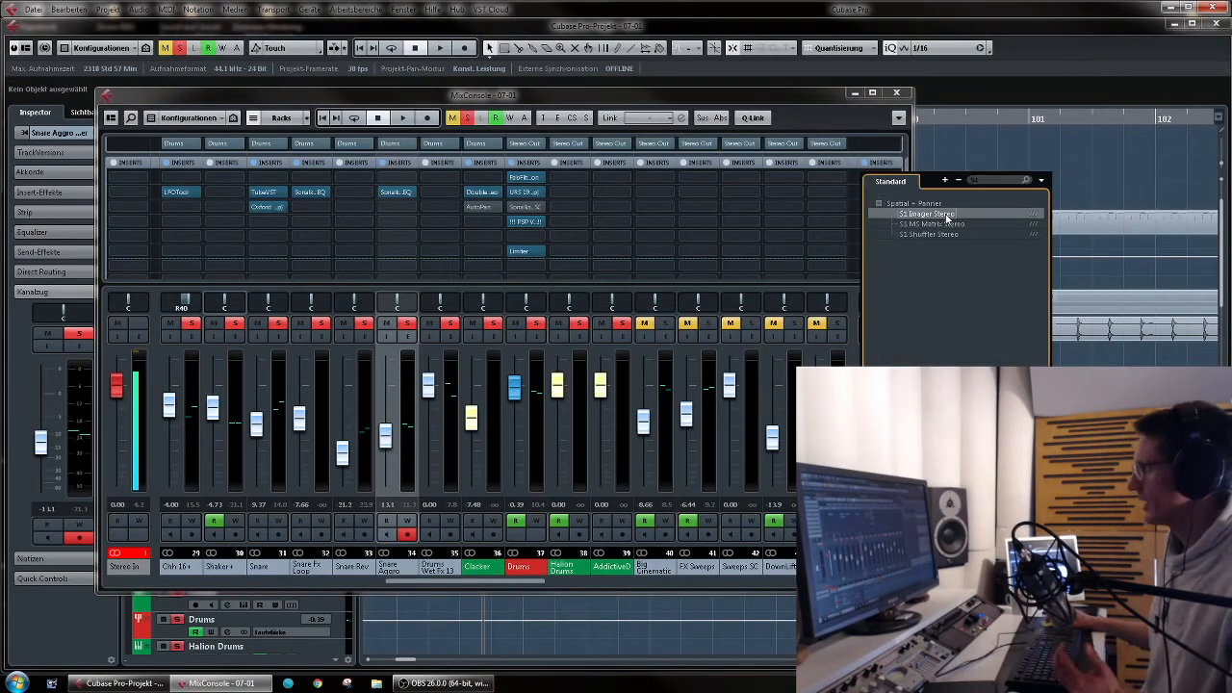
click(876, 179)
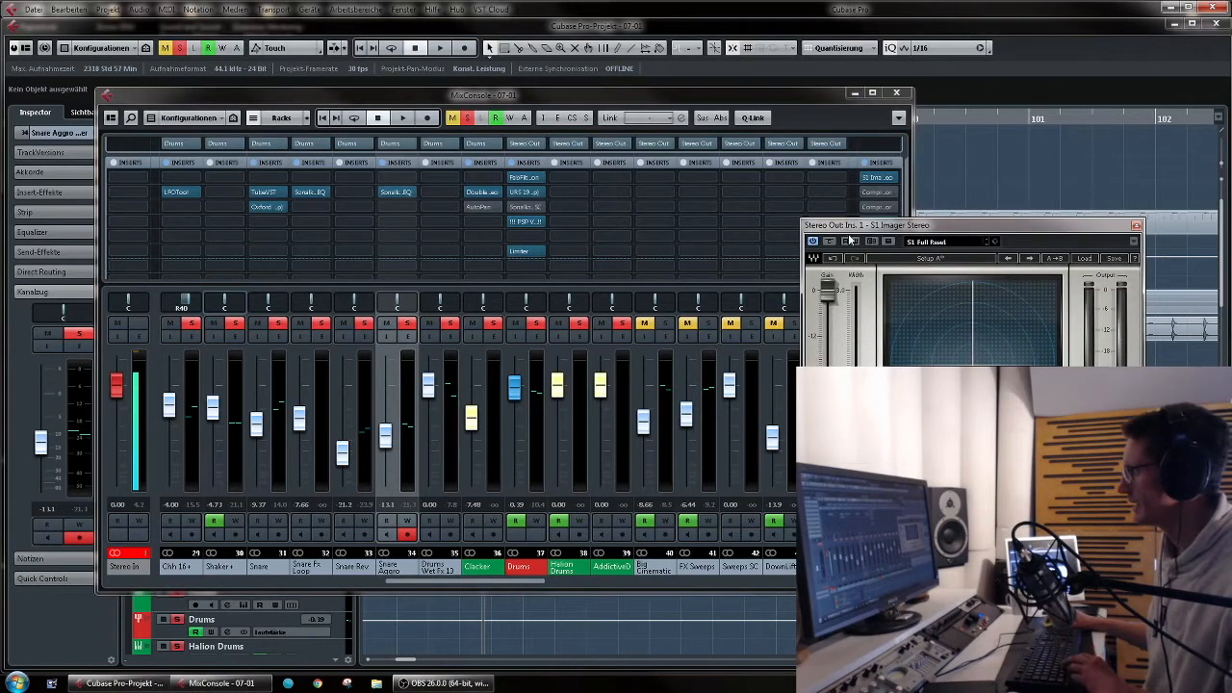
click(896, 92)
Step: Play the drums from bar 97 and compare the sound with the S1 Imager active and bypassed
click(523, 123)
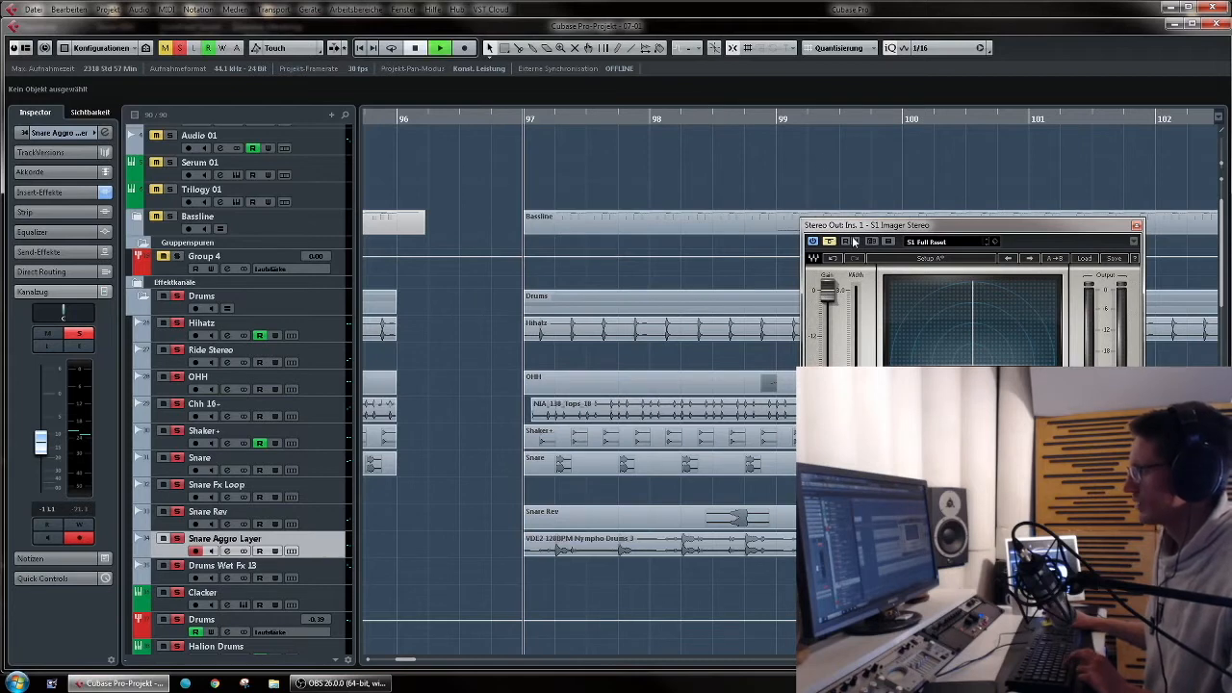
key(space)
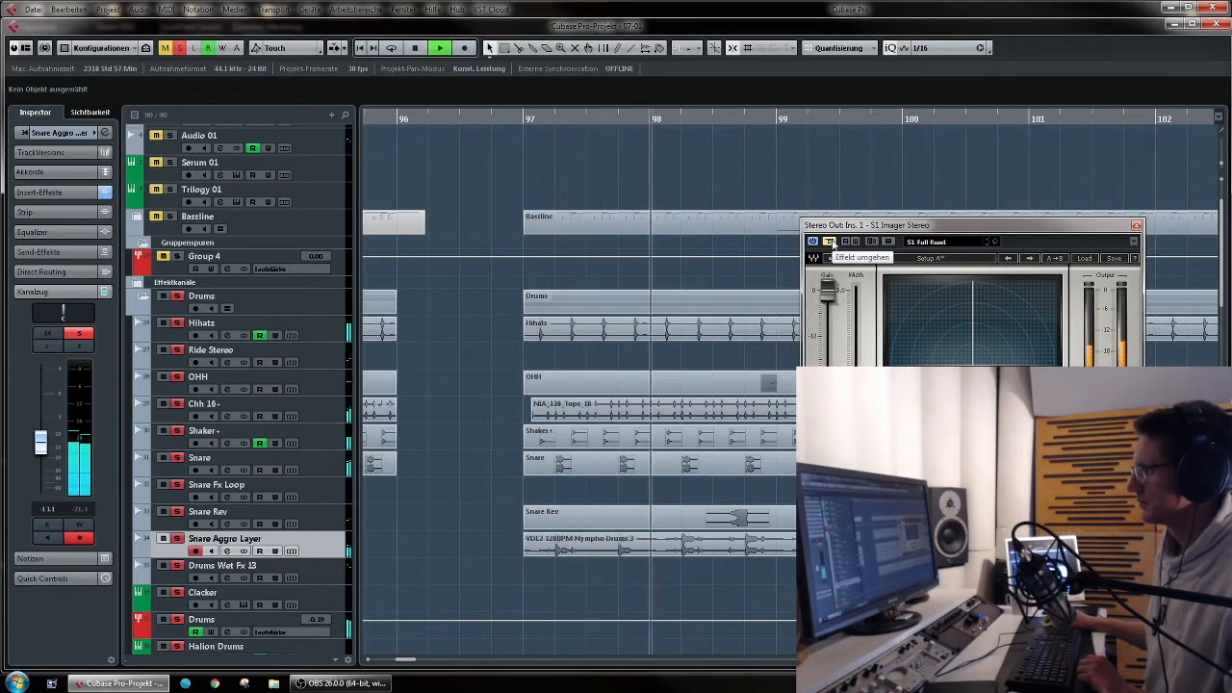
click(833, 242)
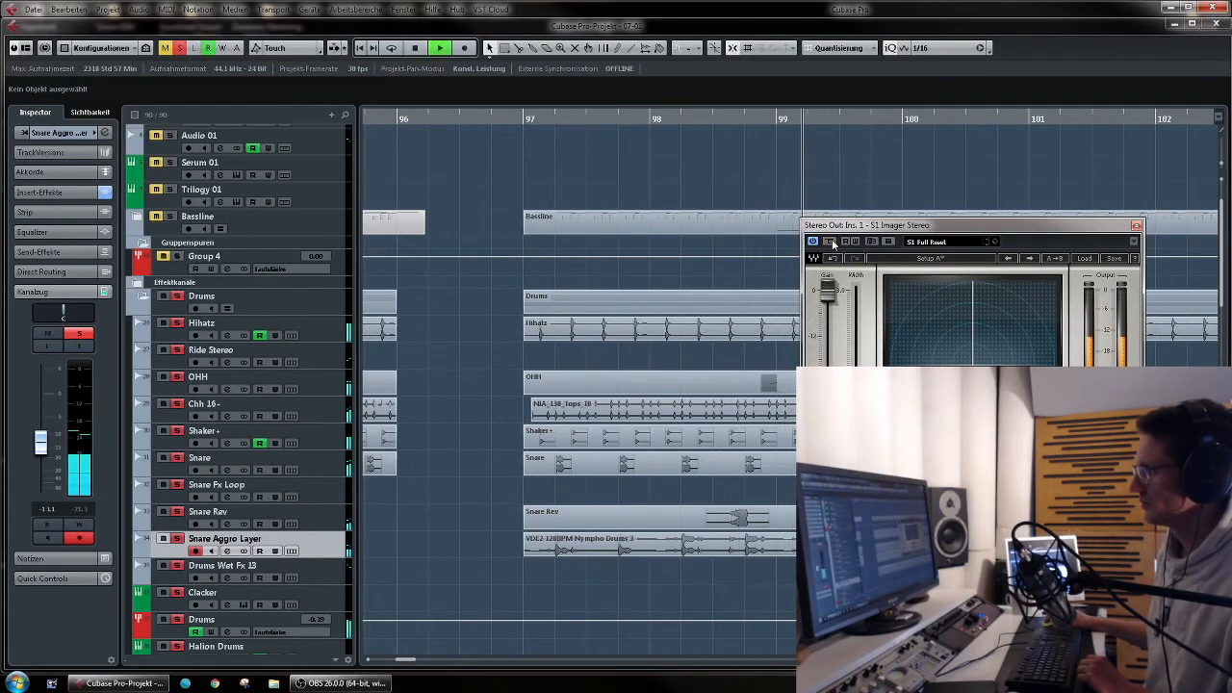
click(833, 242)
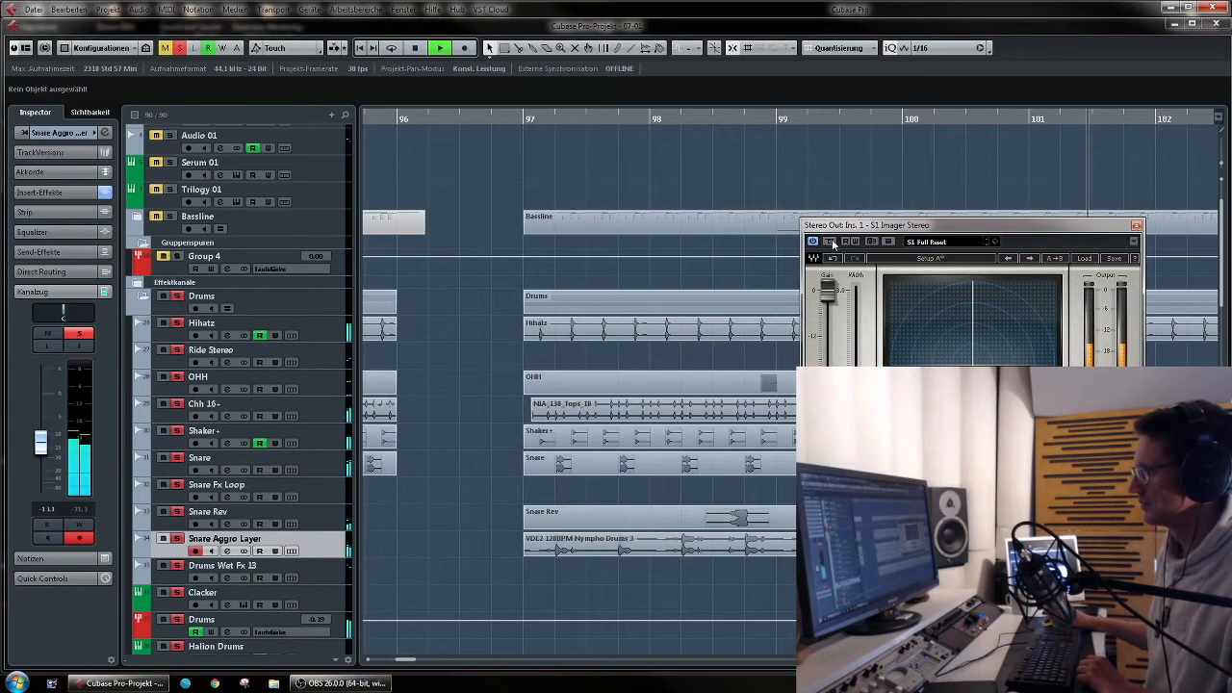
click(830, 242)
key(space)
Step: Pan the Shaker+ track to the right and the Chh 16+ track to L49
click(337, 436)
drag(66, 313, 77, 313)
click(312, 411)
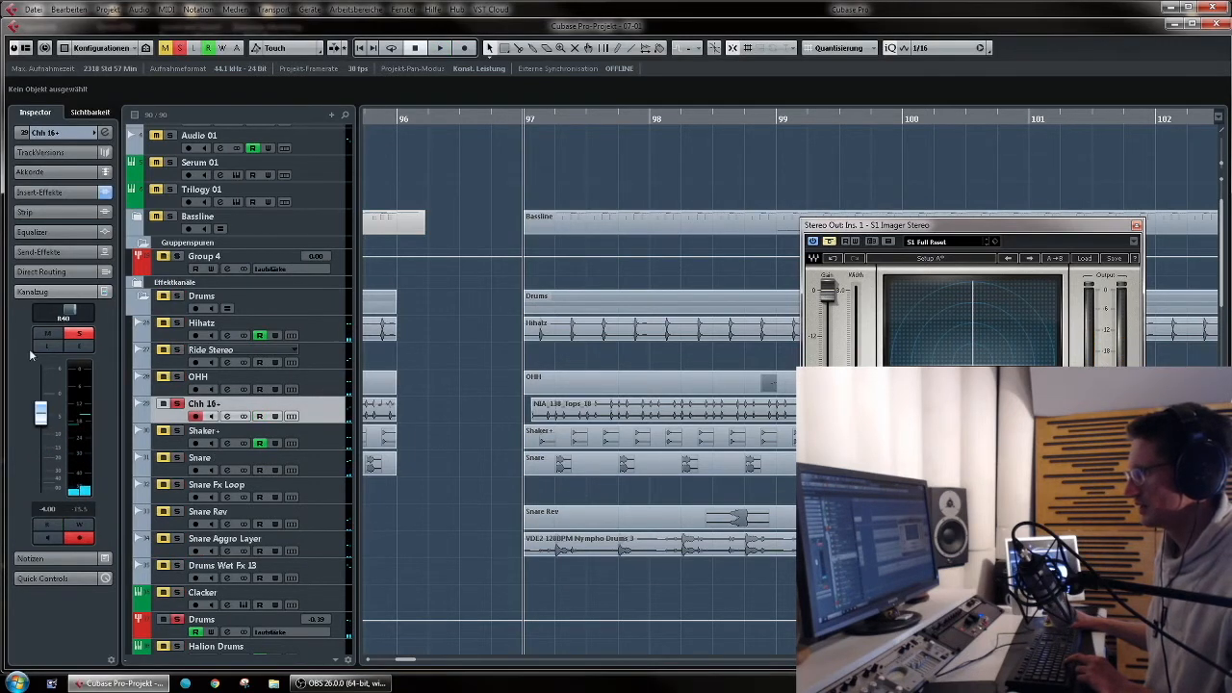
Step: Audition the soloed Drums folder with the S1 Imager active and bypassed, and close the plug-in window
key(space)
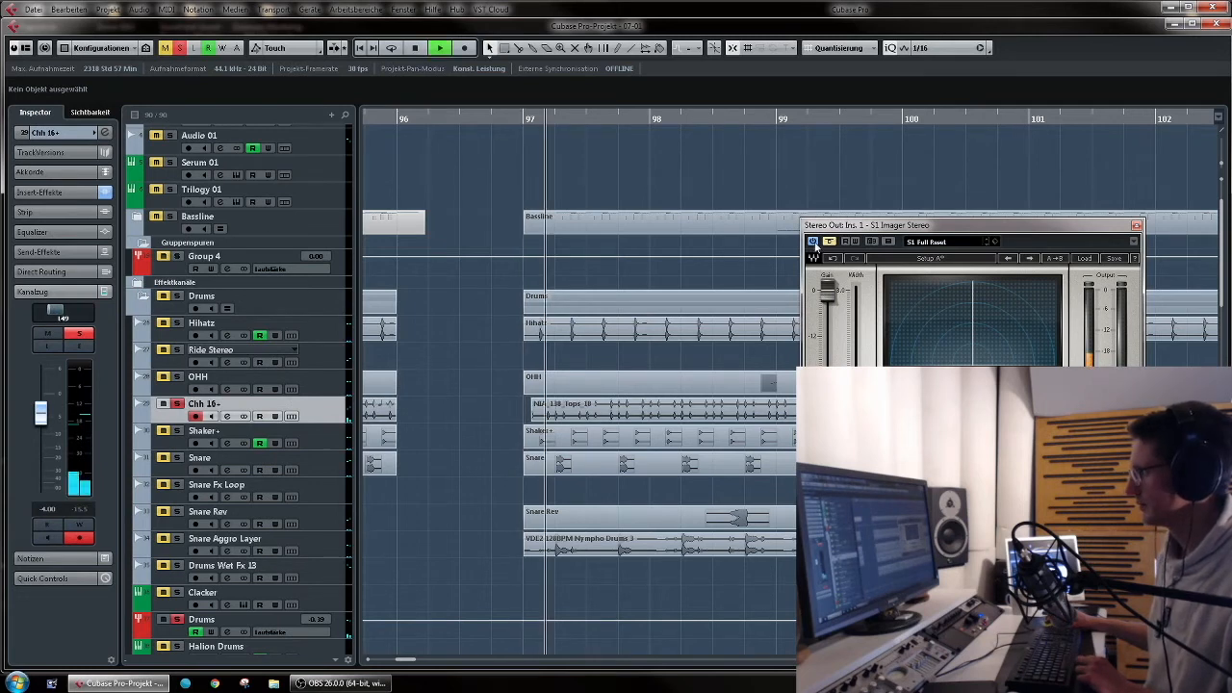
click(177, 297)
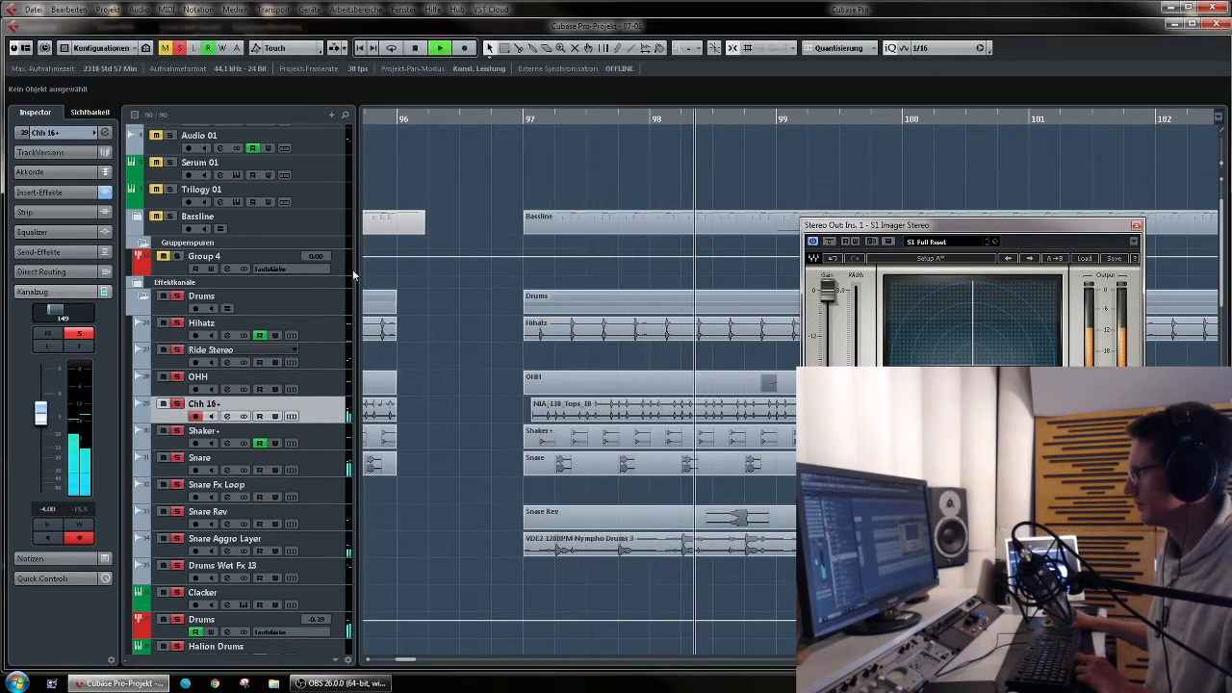
click(830, 241)
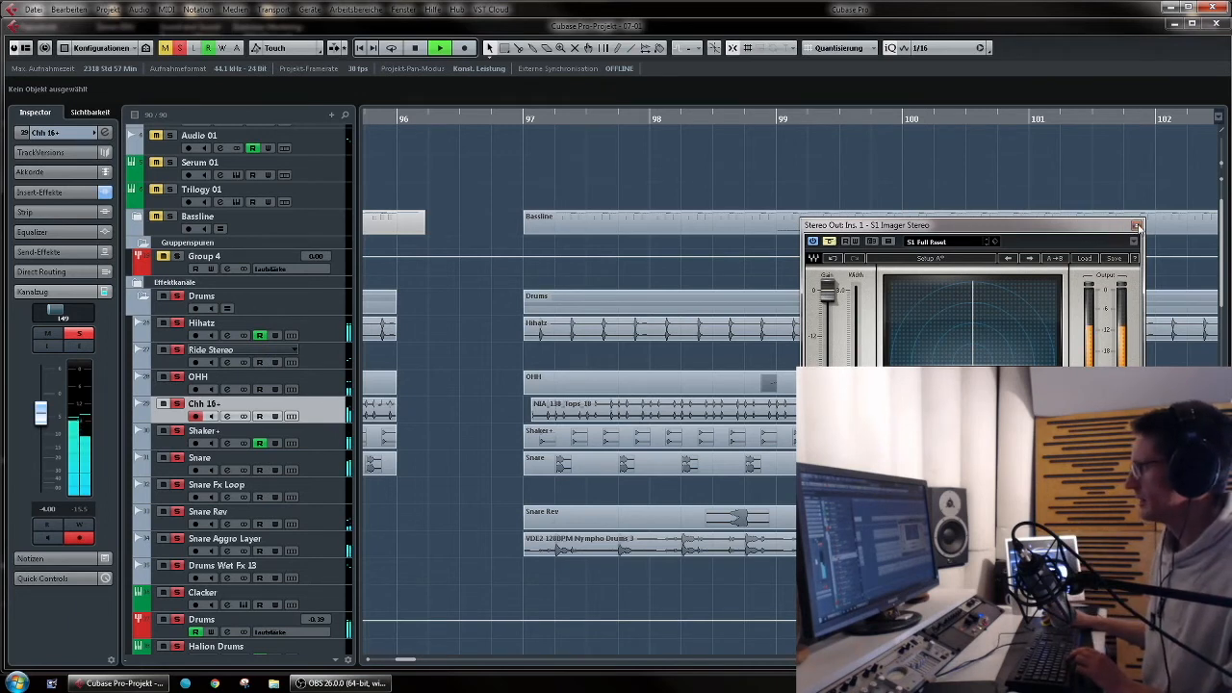
click(1137, 226)
key(space)
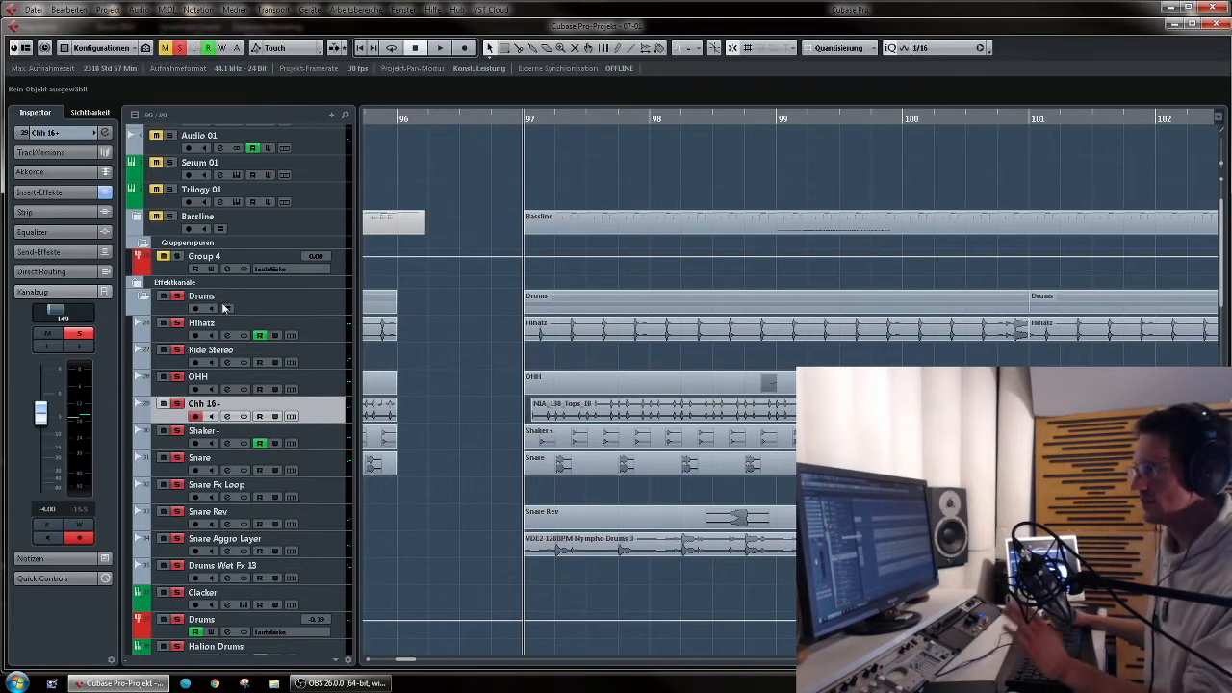
Step: Unsolo and collapse the Drums folder, and expand and solo the Bassline folder
click(178, 296)
click(144, 300)
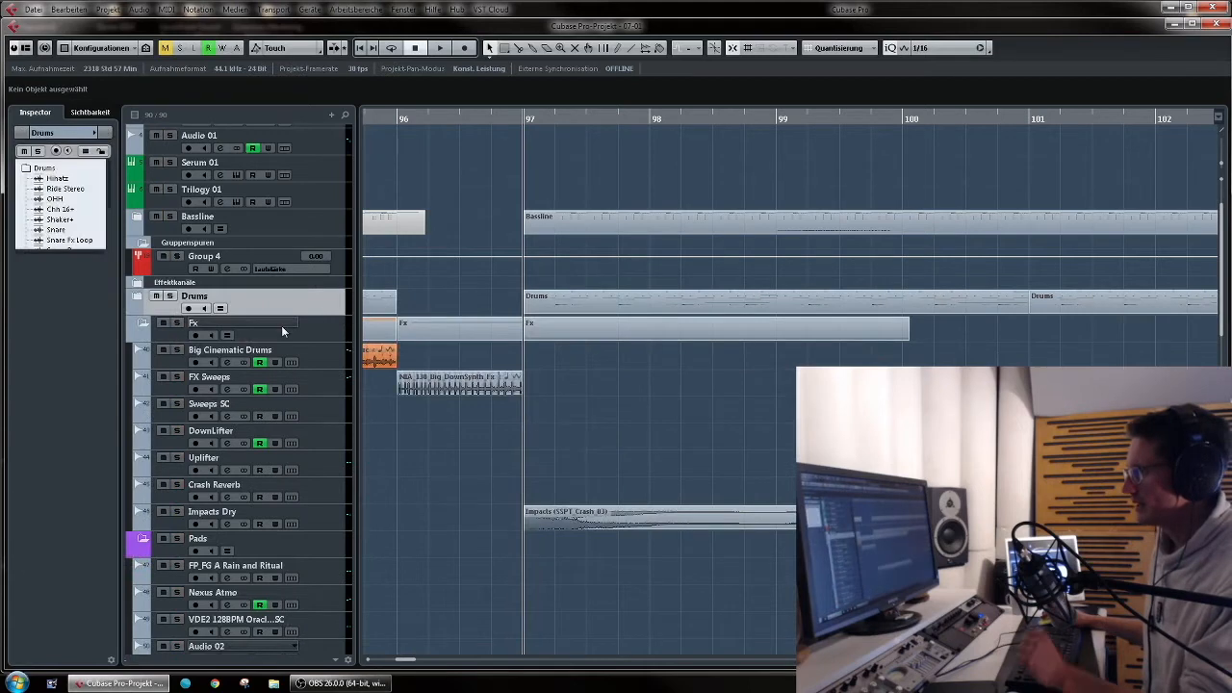
click(138, 217)
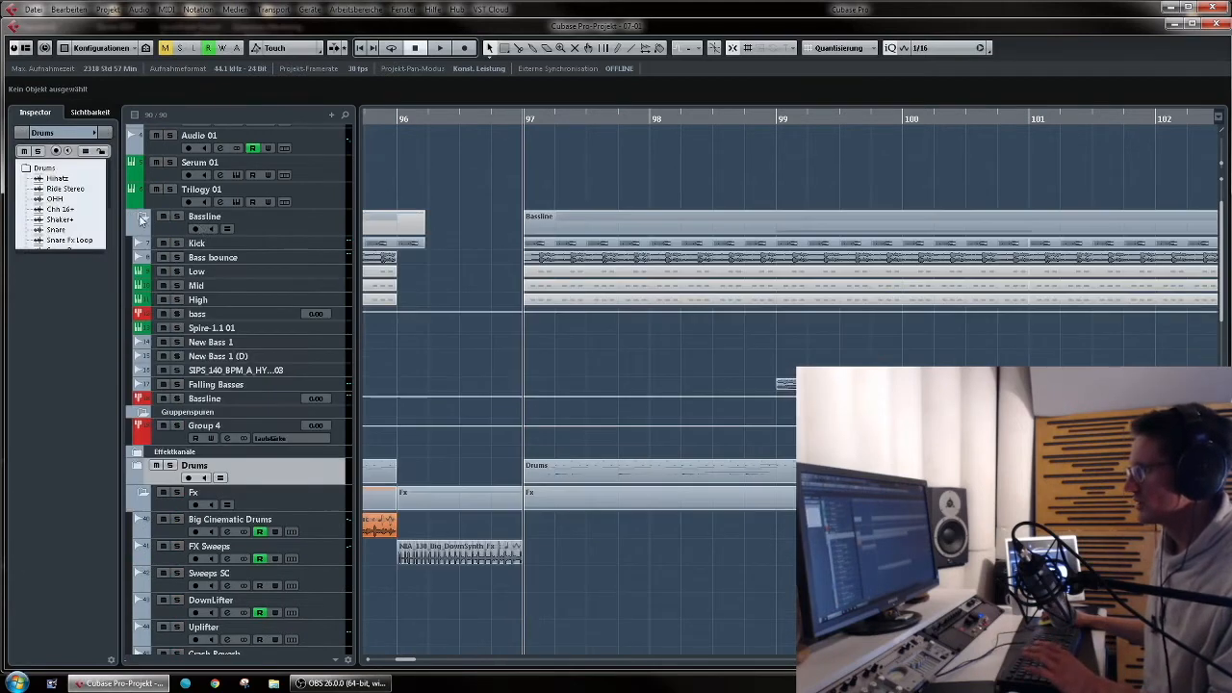
click(178, 218)
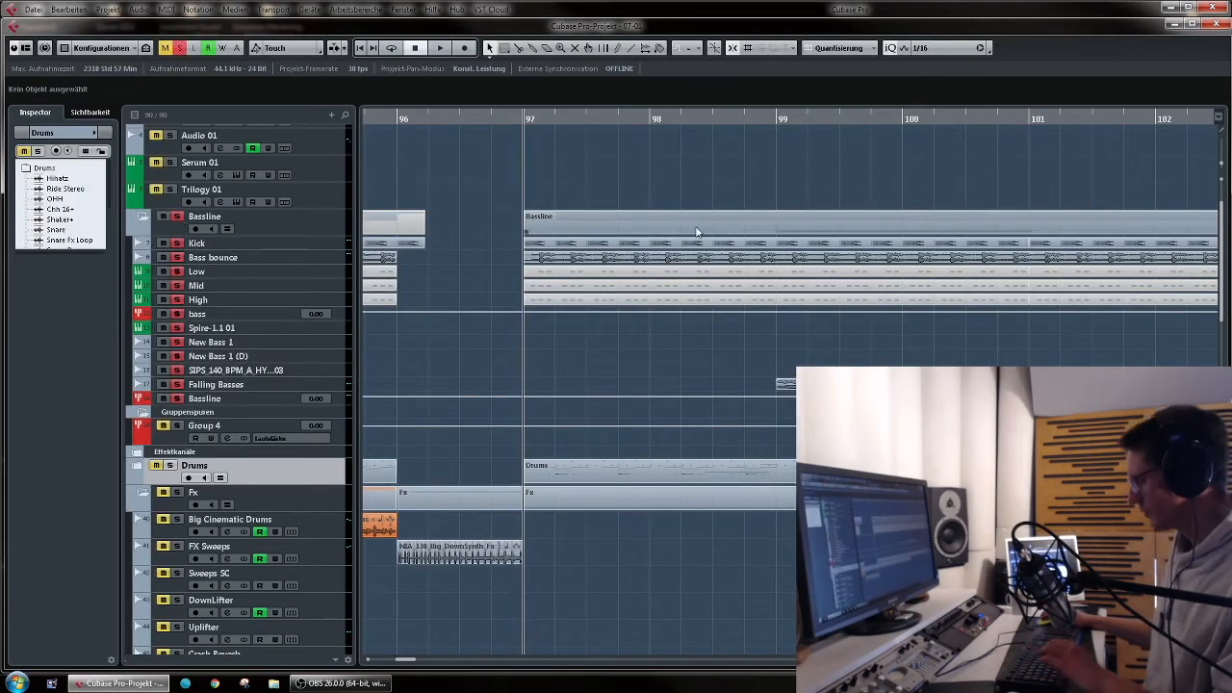
Step: Play the soloed bassline from bar 97 with a wider stretch of the arrangement in view, and open the MixConsole
key(g)
key(g)
key(g)
key(g)
key(g)
key(g)
key(g)
key(g)
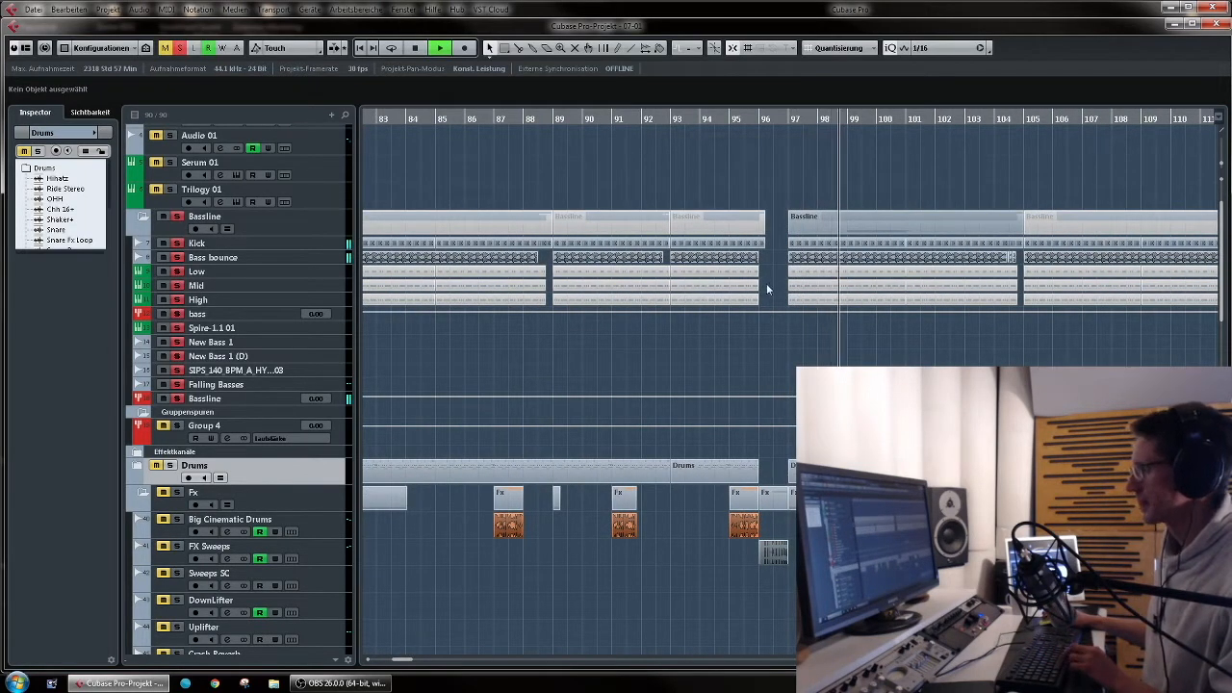
key(F3)
key(space)
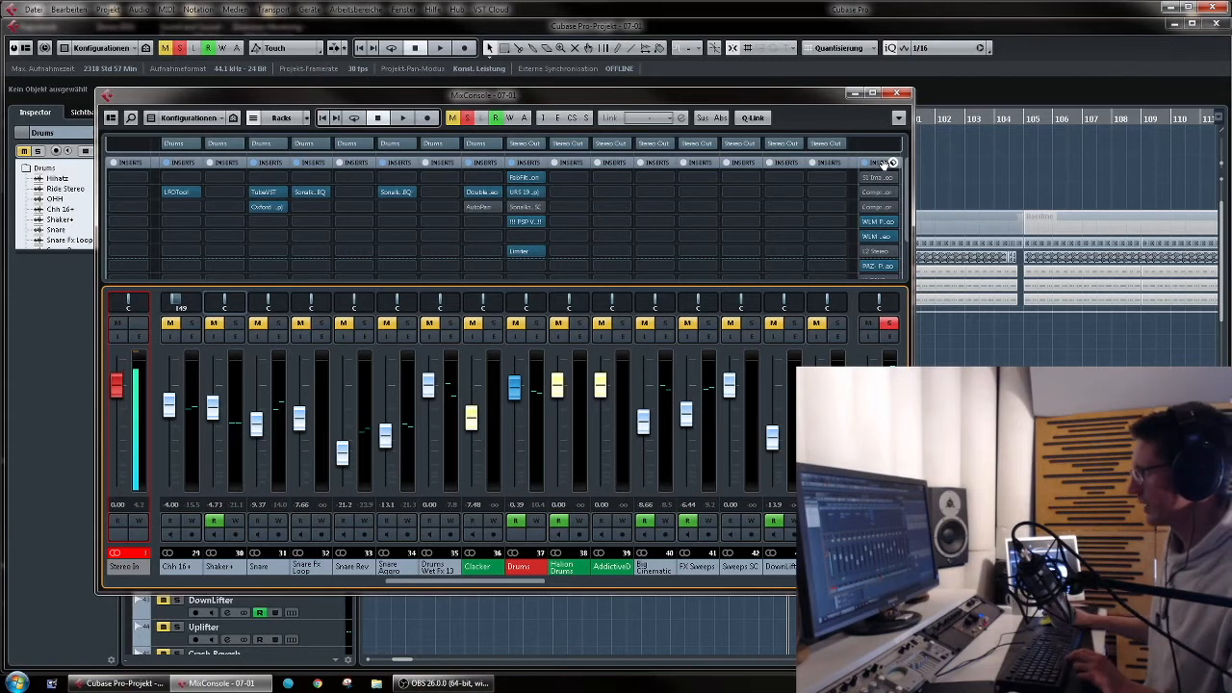
Step: Audition the bassline with the Stereo Out's S1 Imager active and bypassed, and close the plug-in and mixer windows
click(878, 177)
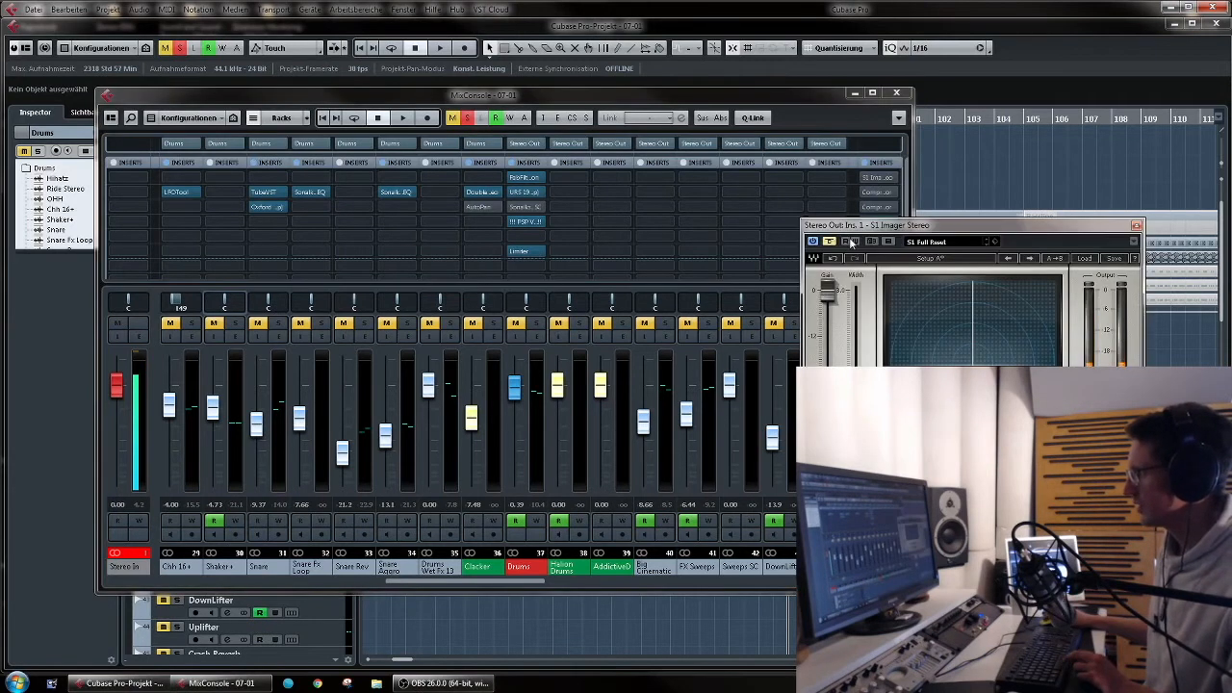
key(space)
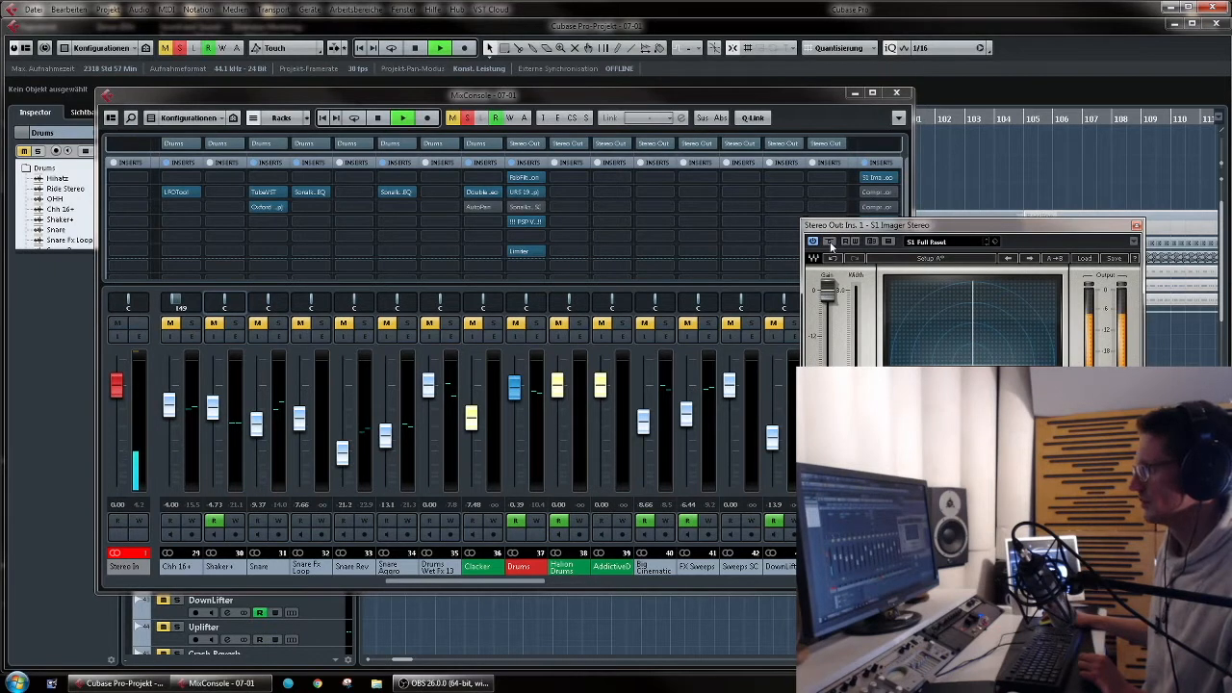
click(830, 242)
click(830, 243)
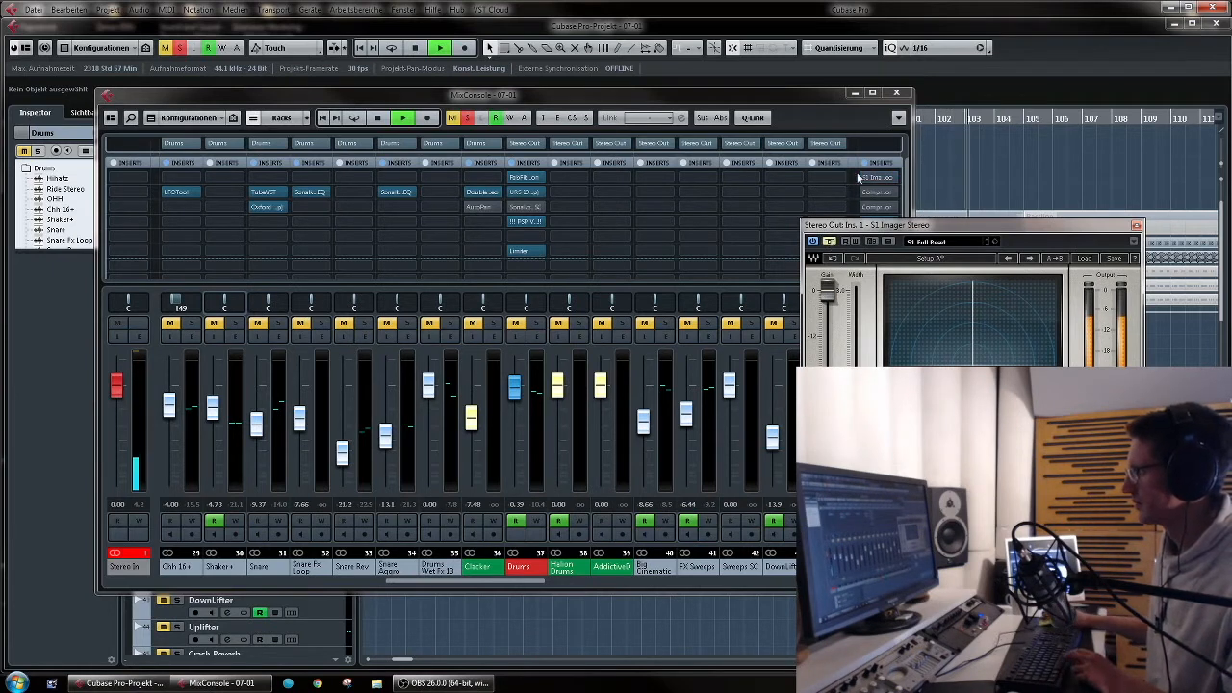
key(space)
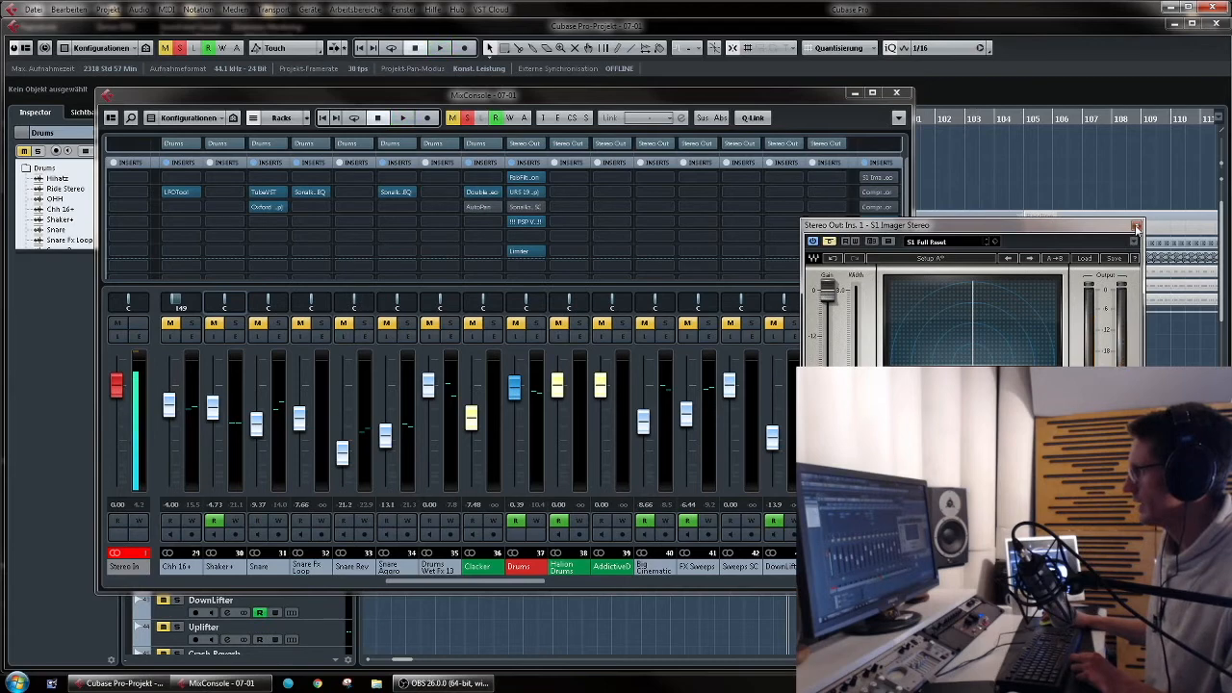
click(1137, 227)
key(F3)
Step: Mute the Bass bounce event and unmute the Low, Mid and High events between bars 97 and 105
drag(801, 341, 1020, 260)
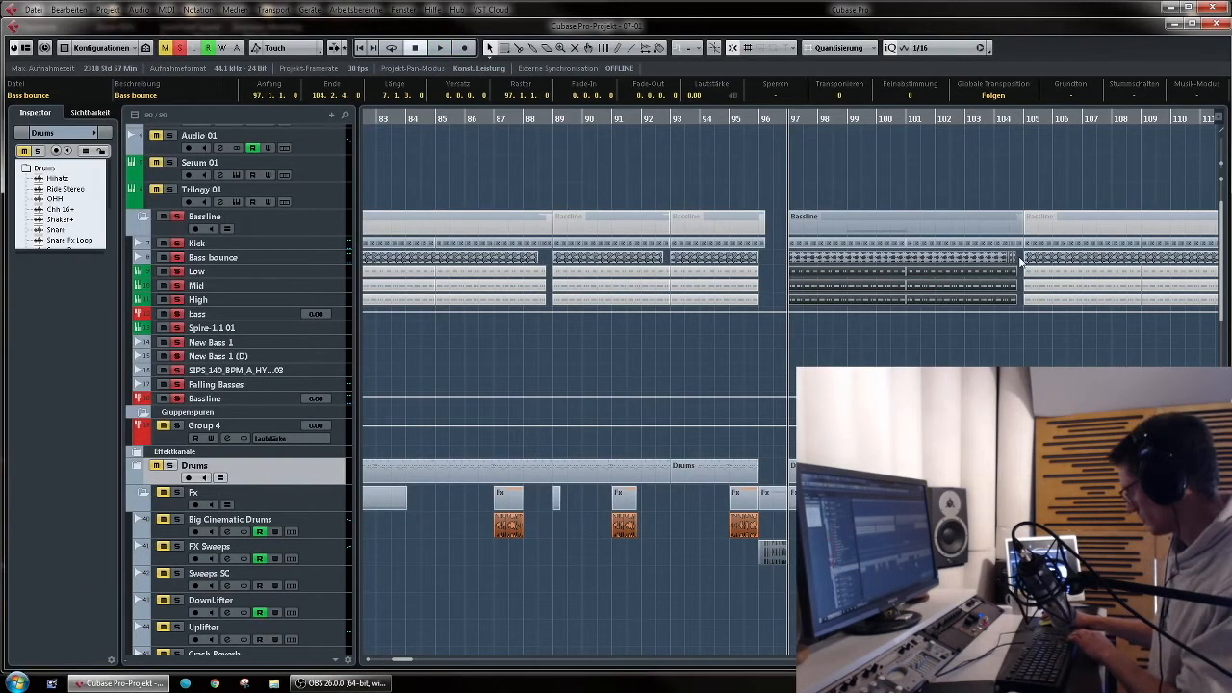
key(shift+m)
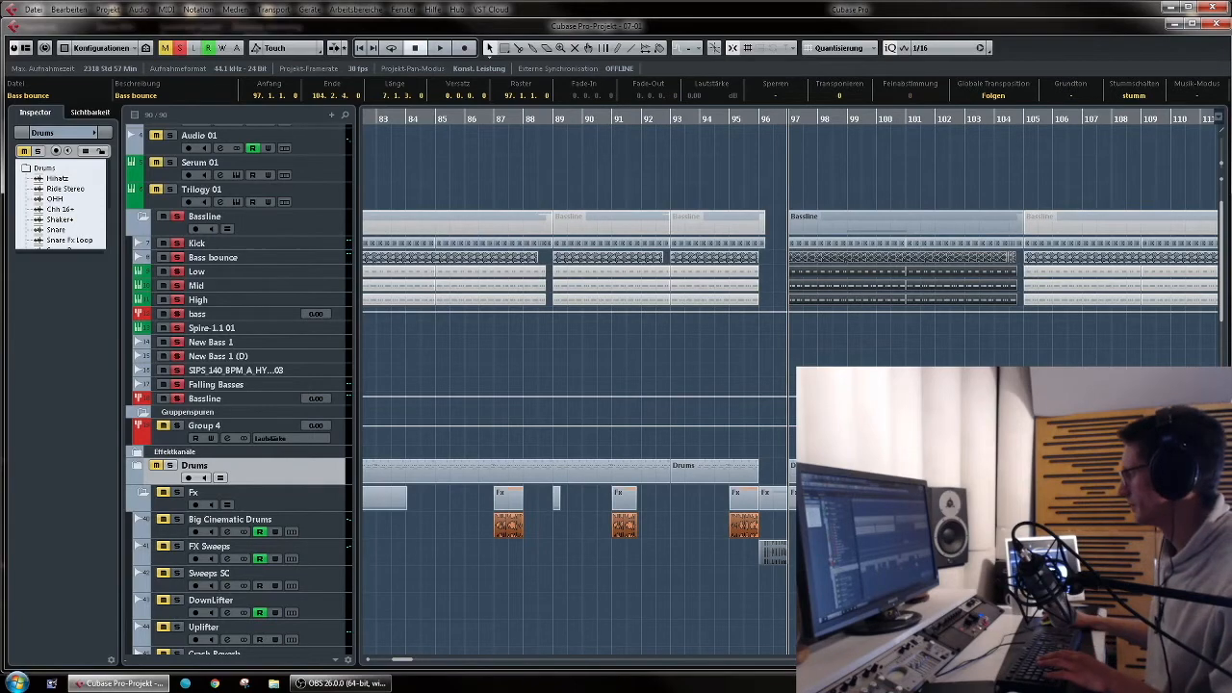
key(shift+h)
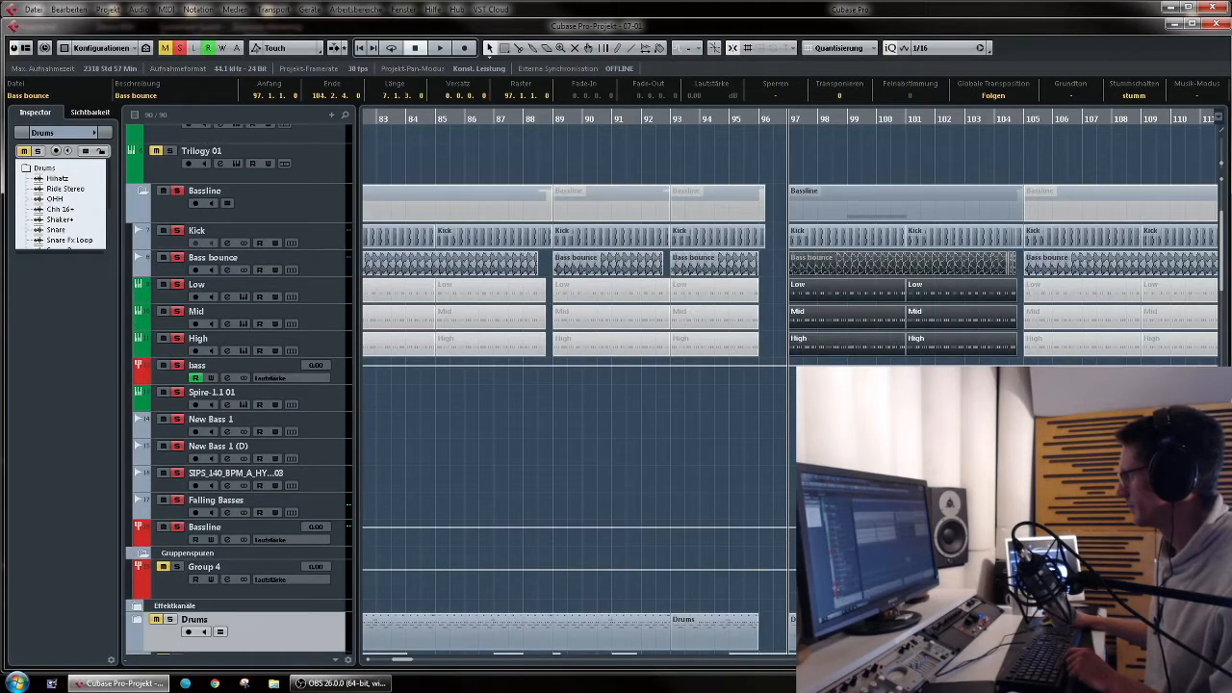
key(ctrl+shift+a)
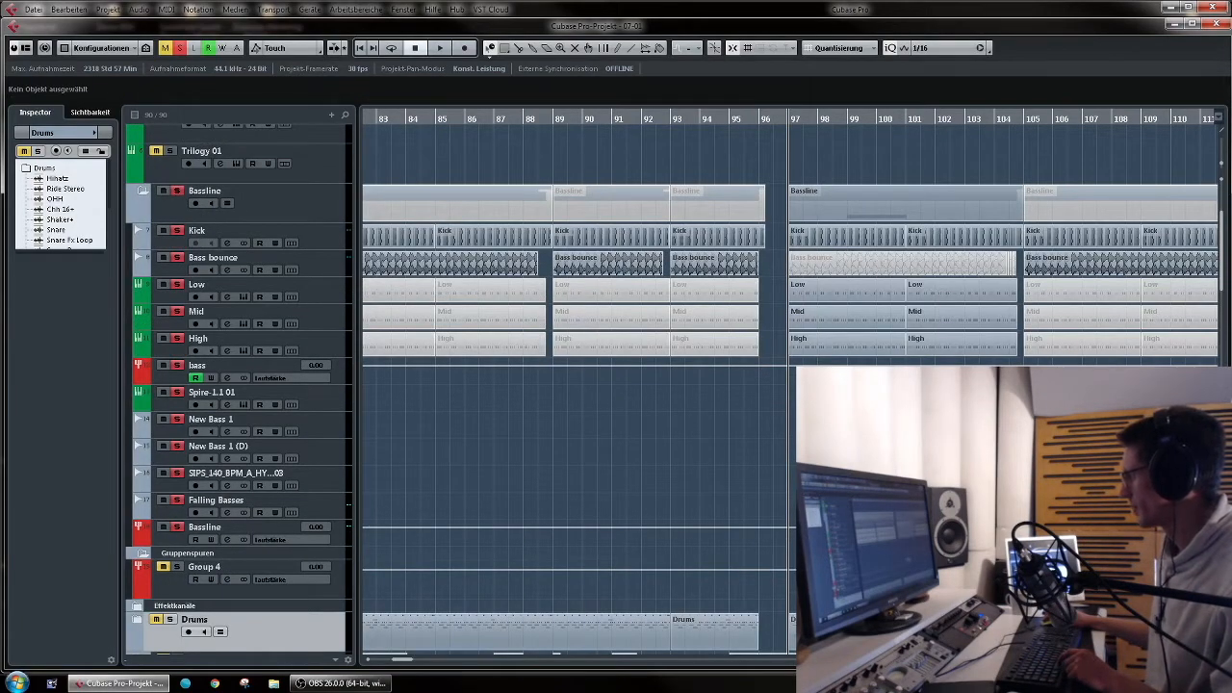
Step: Enlarge the tracks and play the Low, Mid and High bass layers together with the kick
key(shift+h)
key(space)
scroll(735, 366, up, 3)
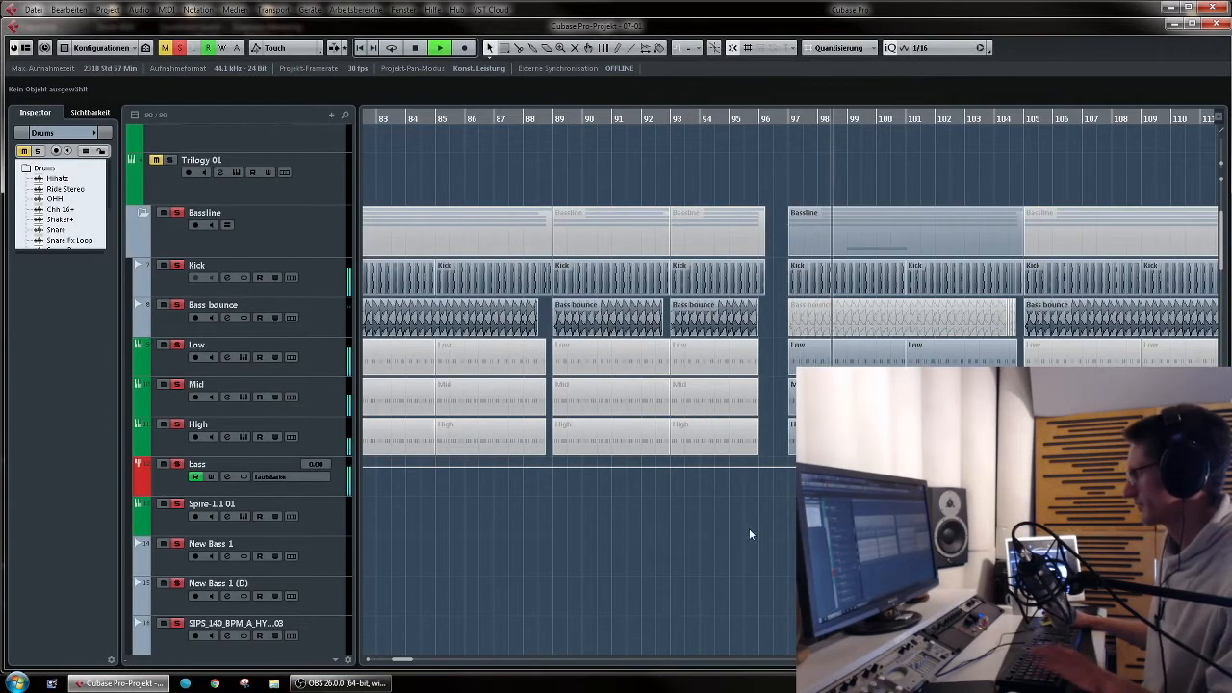
key(space)
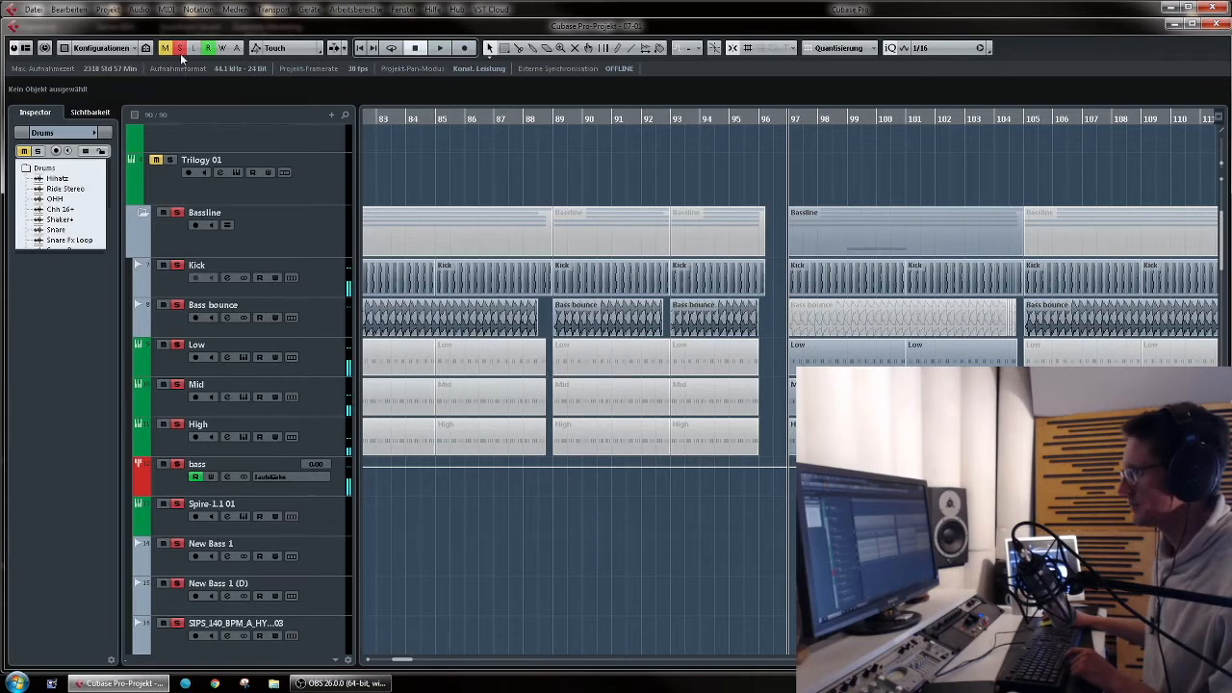
Step: Solo the Low track, play it and examine its Sonalksis SV-517Mk2 EQ curve in the channel settings
click(176, 346)
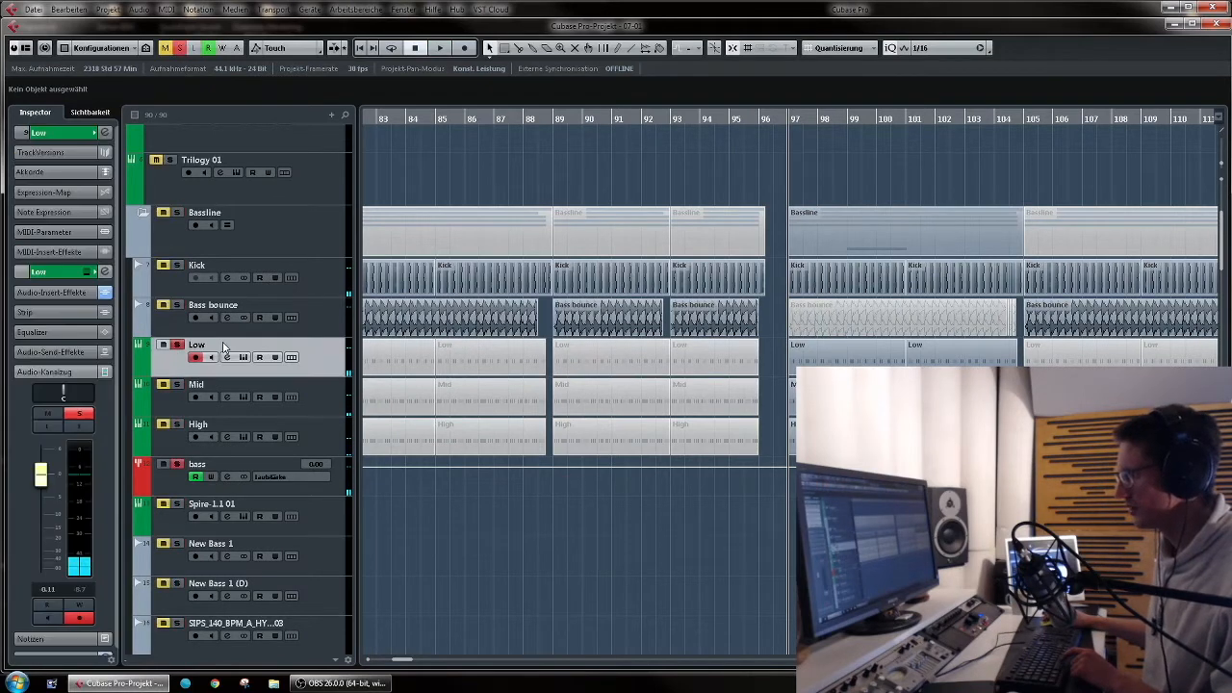
key(space)
click(83, 424)
click(277, 208)
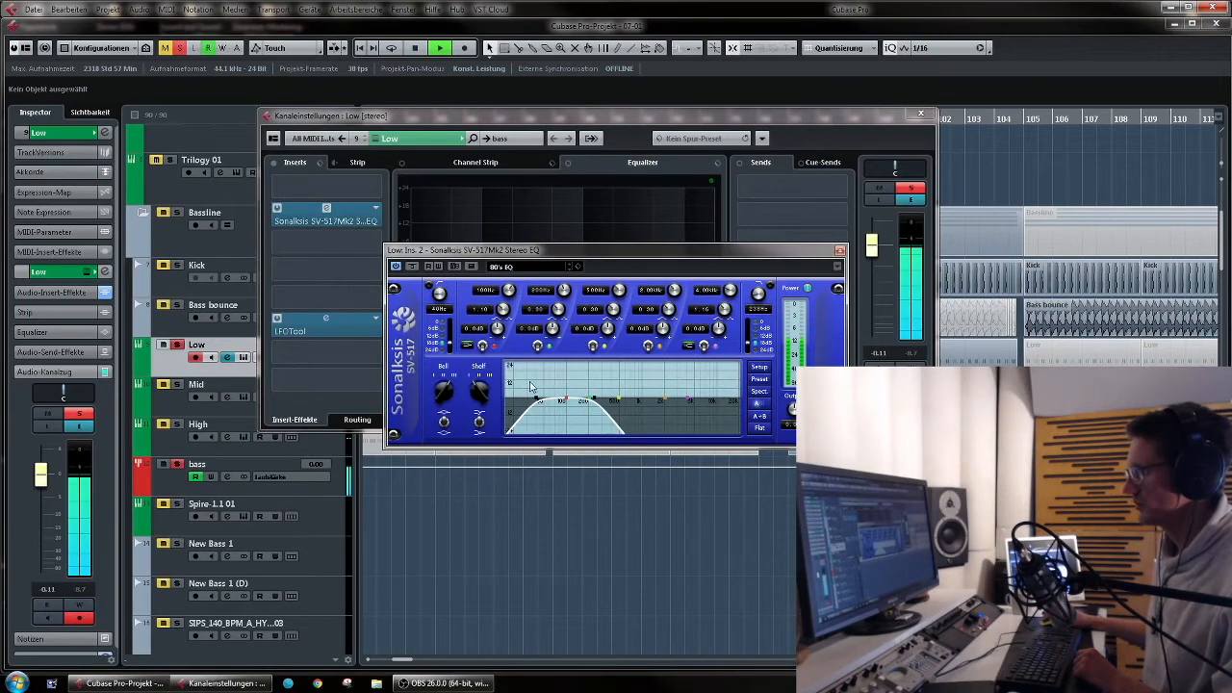
click(841, 251)
key(space)
click(921, 115)
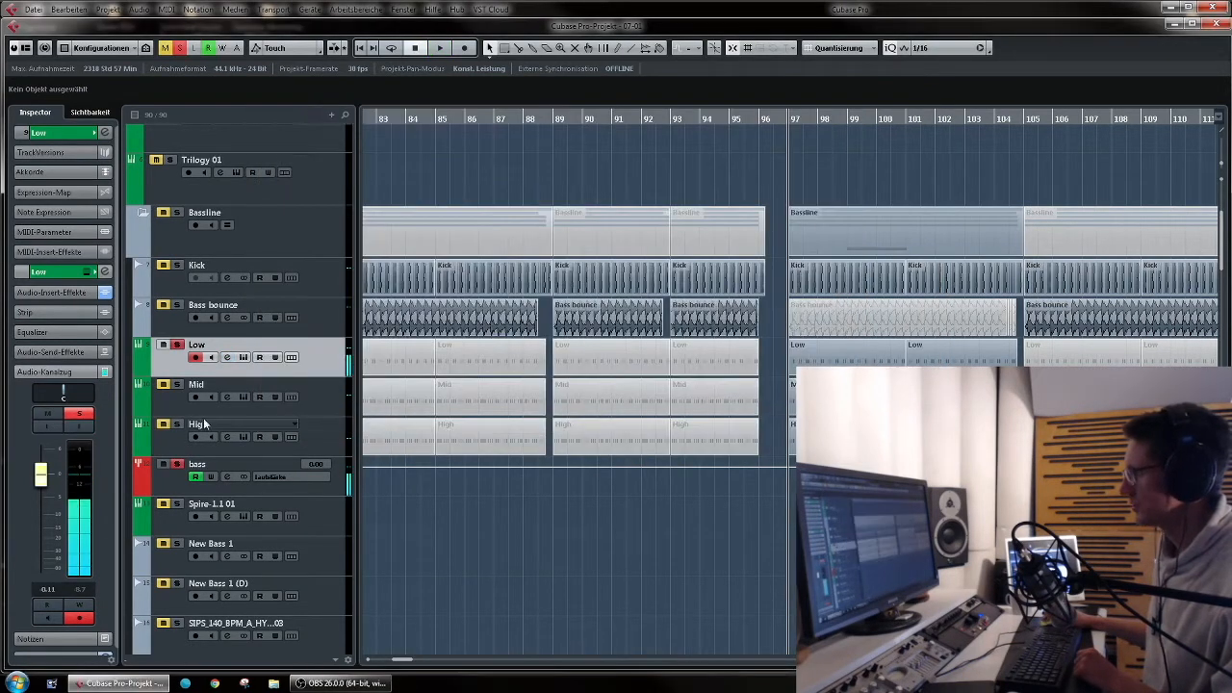
Step: Solo the Mid track instead of Low, play it and examine its Sonalksis SV-517Mk2 EQ in the channel settings
click(178, 345)
click(178, 385)
key(space)
click(223, 393)
click(228, 396)
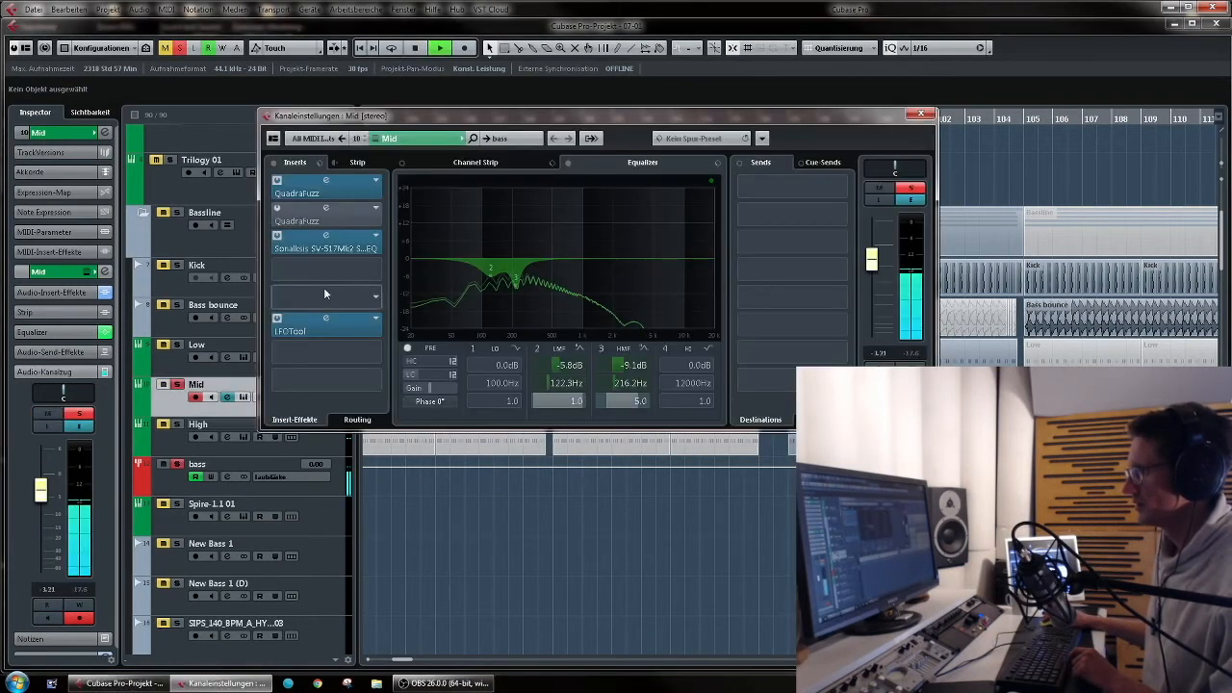
click(315, 245)
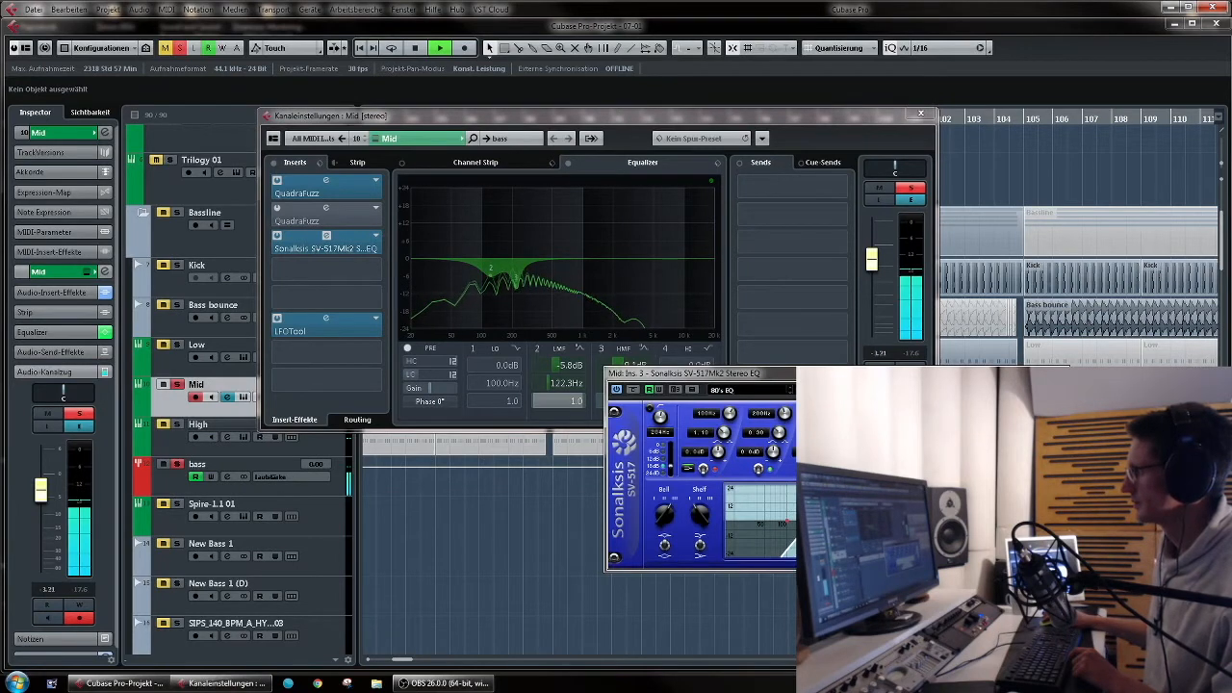
click(1055, 372)
click(921, 113)
Step: Solo the High track, play it and examine the REQ 6 band-pass curve in its channel settings
click(234, 420)
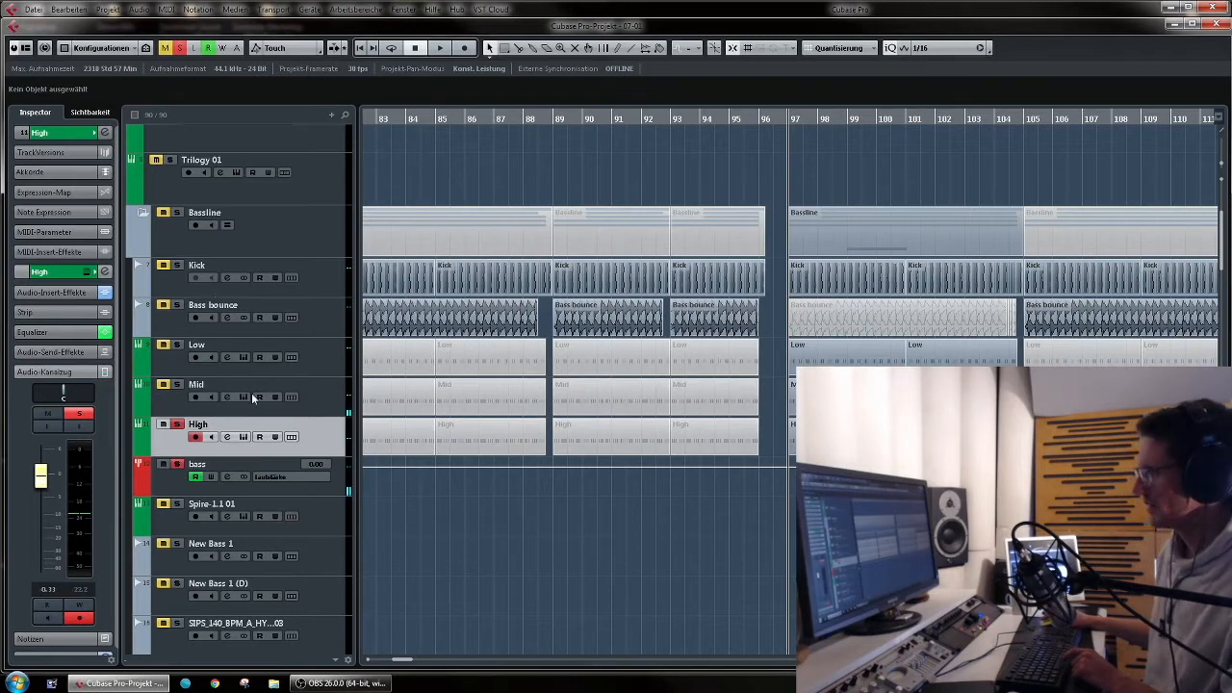
click(85, 425)
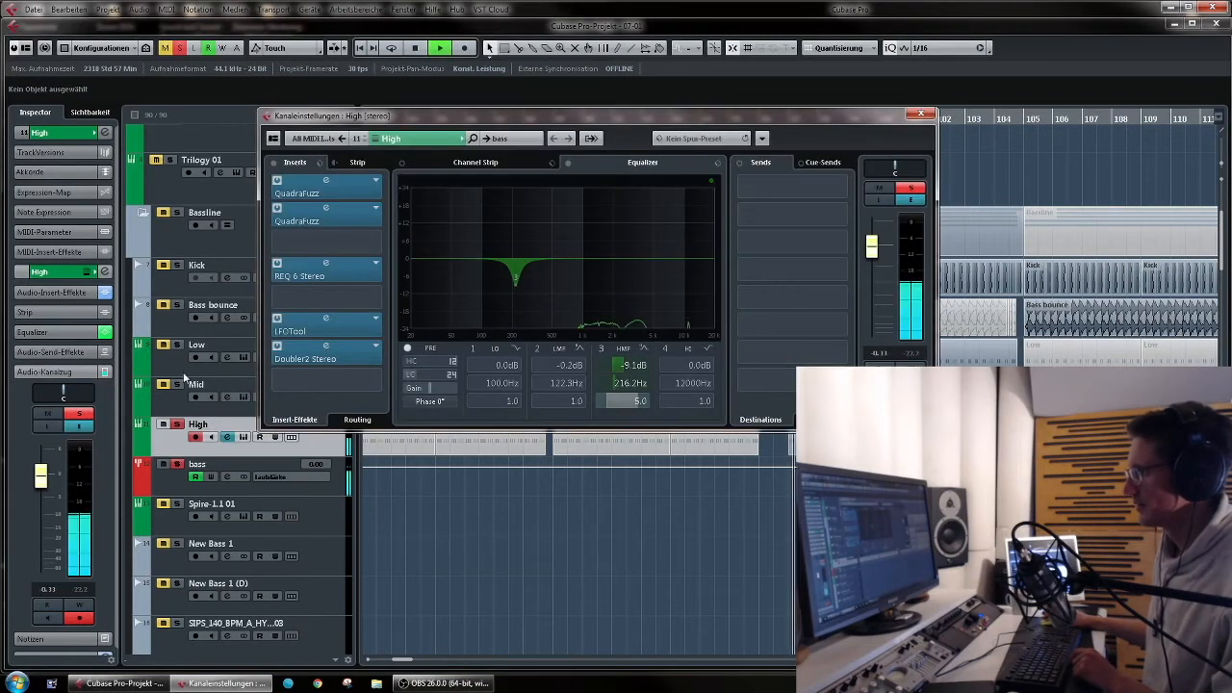
double_click(328, 278)
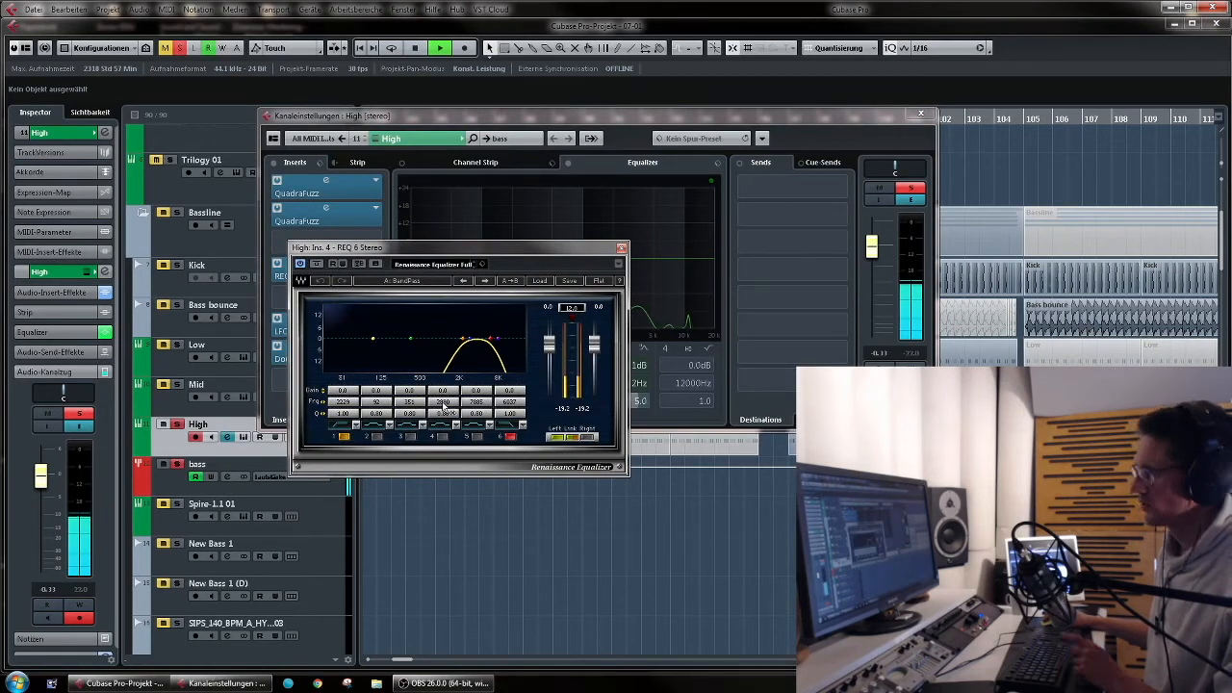
click(621, 248)
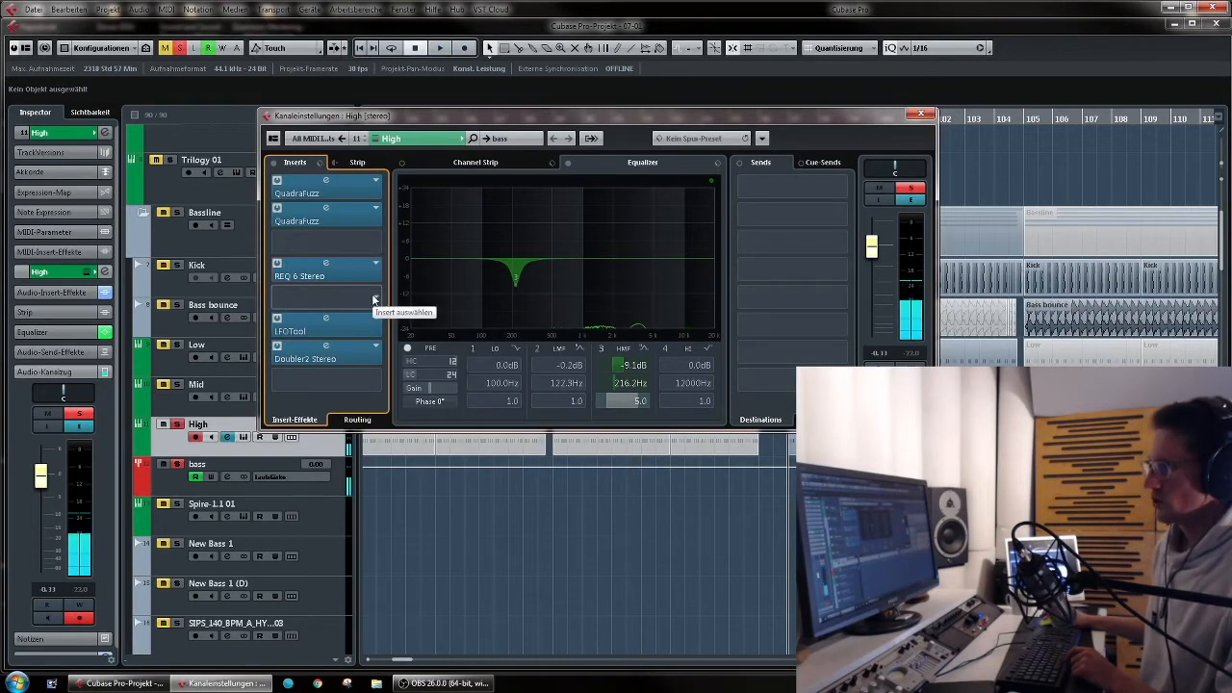
Step: Open the High track's Doubler2 insert and audition its stereo widening effect
click(334, 355)
drag(604, 162, 366, 220)
key(space)
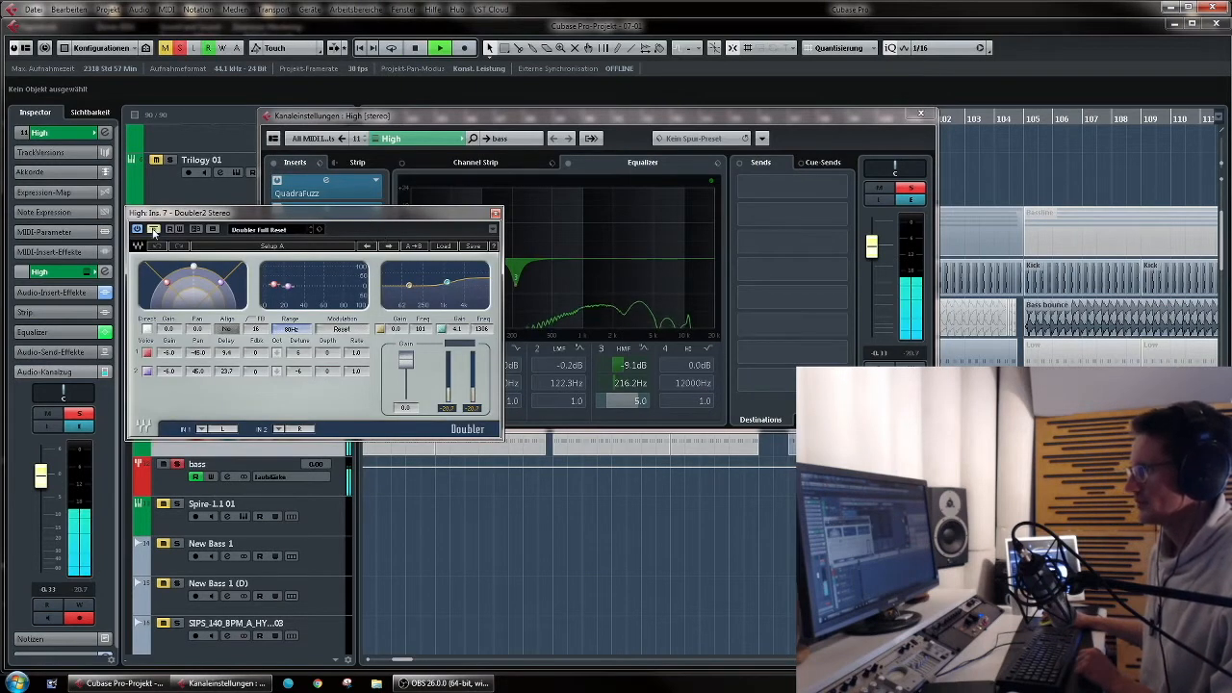
key(space)
drag(241, 212, 371, 243)
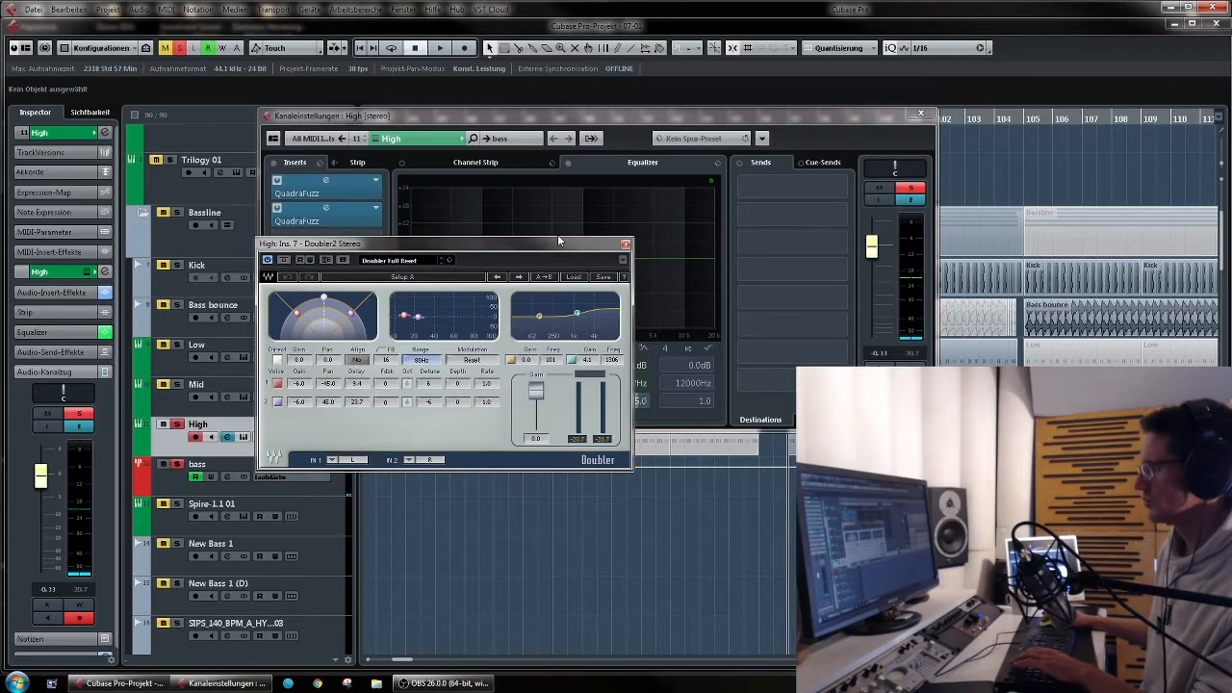
Step: Open the Stereo Out's S1 Imager from the MixConsole and place its window beside the Doubler2
key(F3)
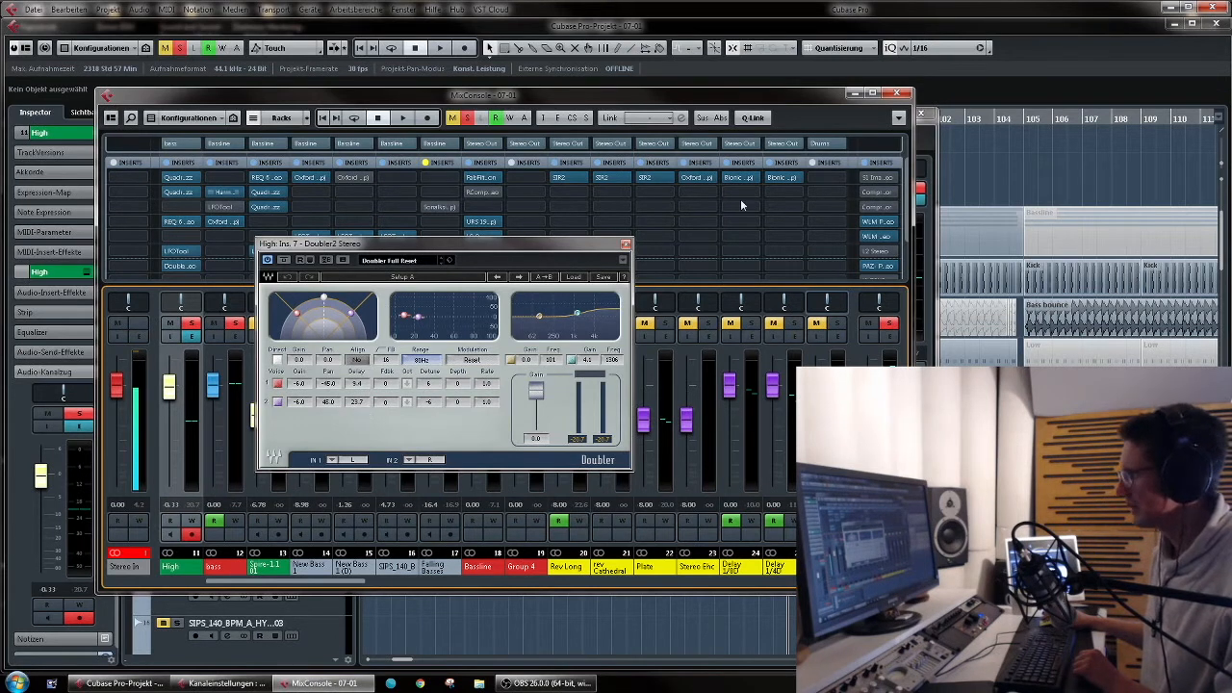
click(868, 180)
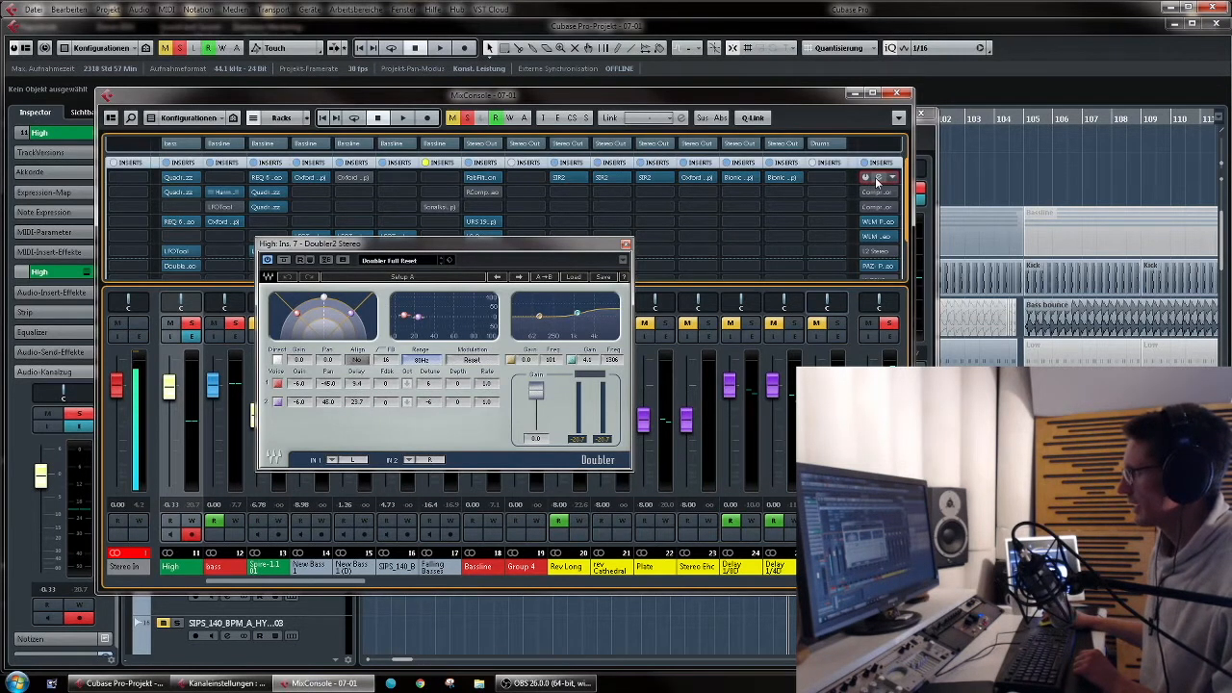
click(879, 180)
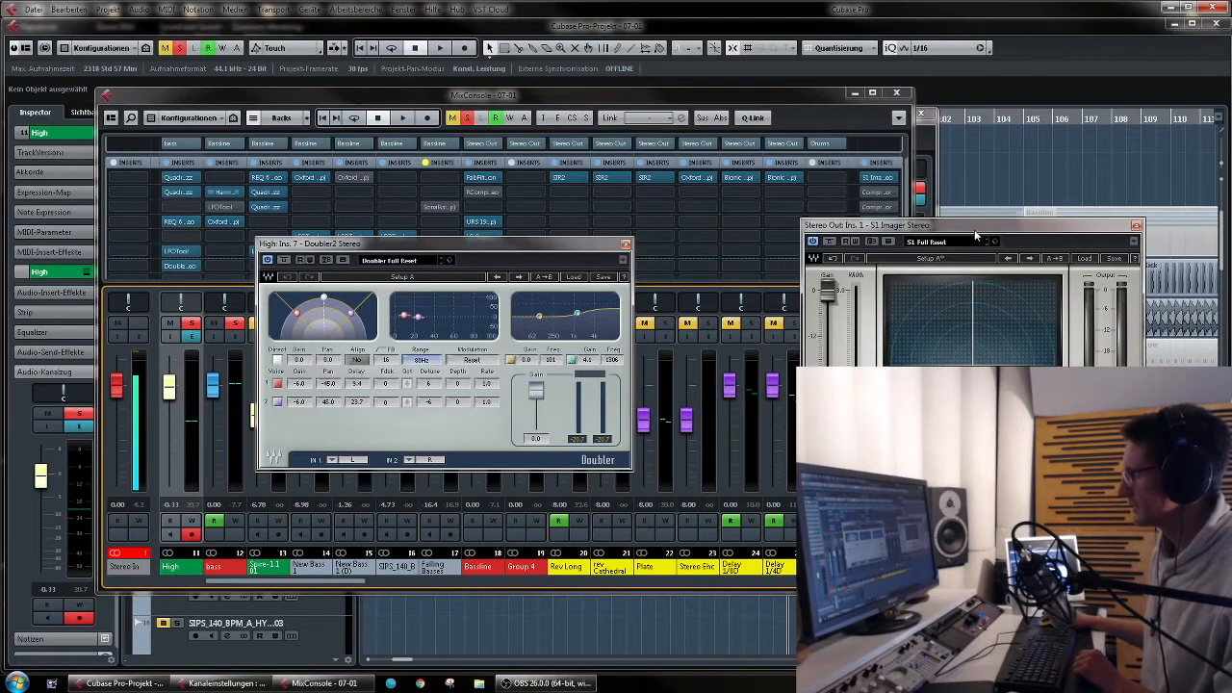
drag(975, 234, 814, 280)
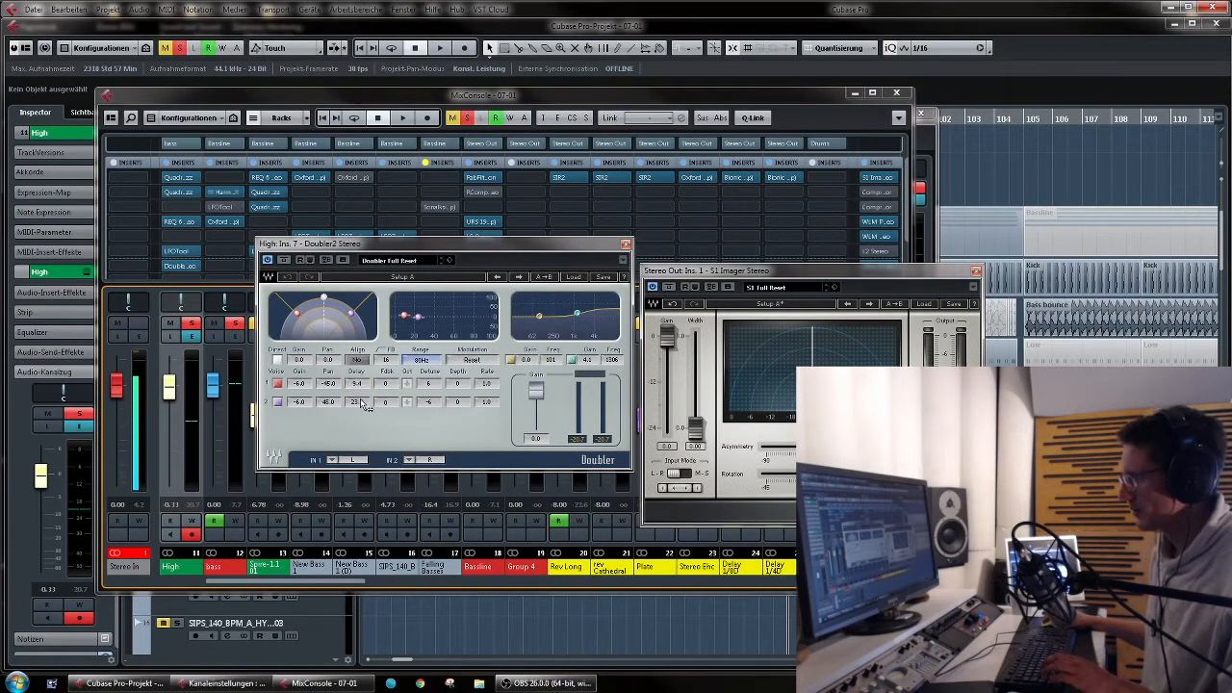
drag(763, 270, 755, 215)
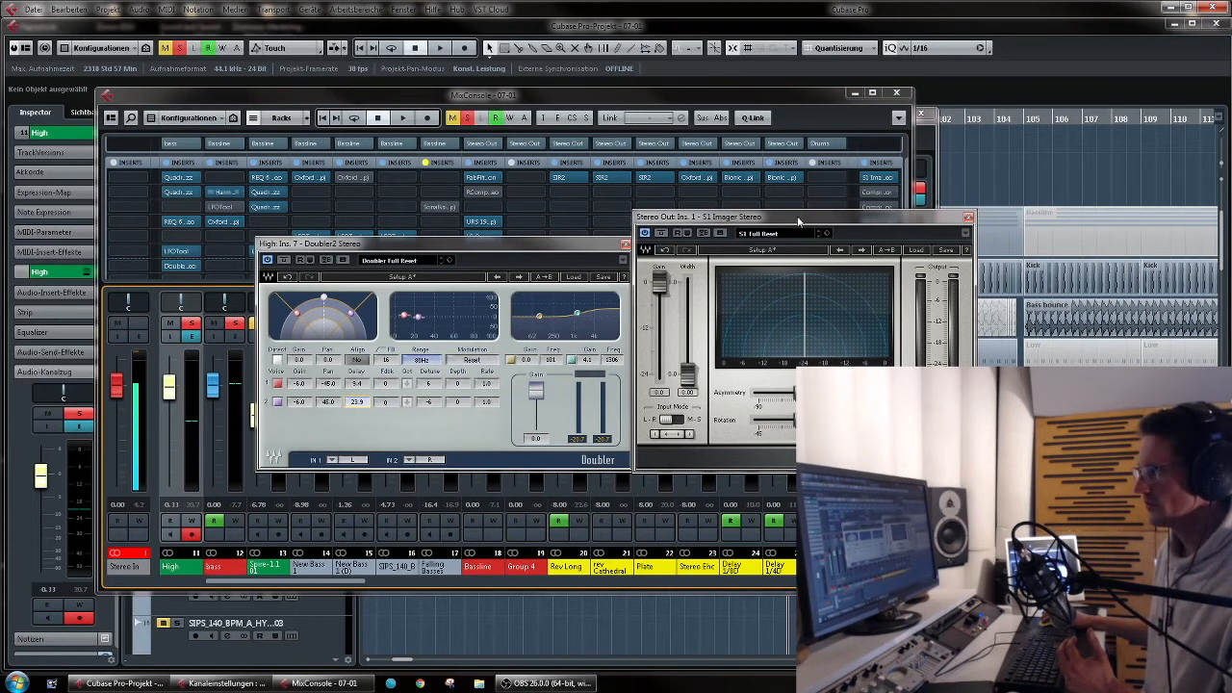
drag(818, 224, 849, 232)
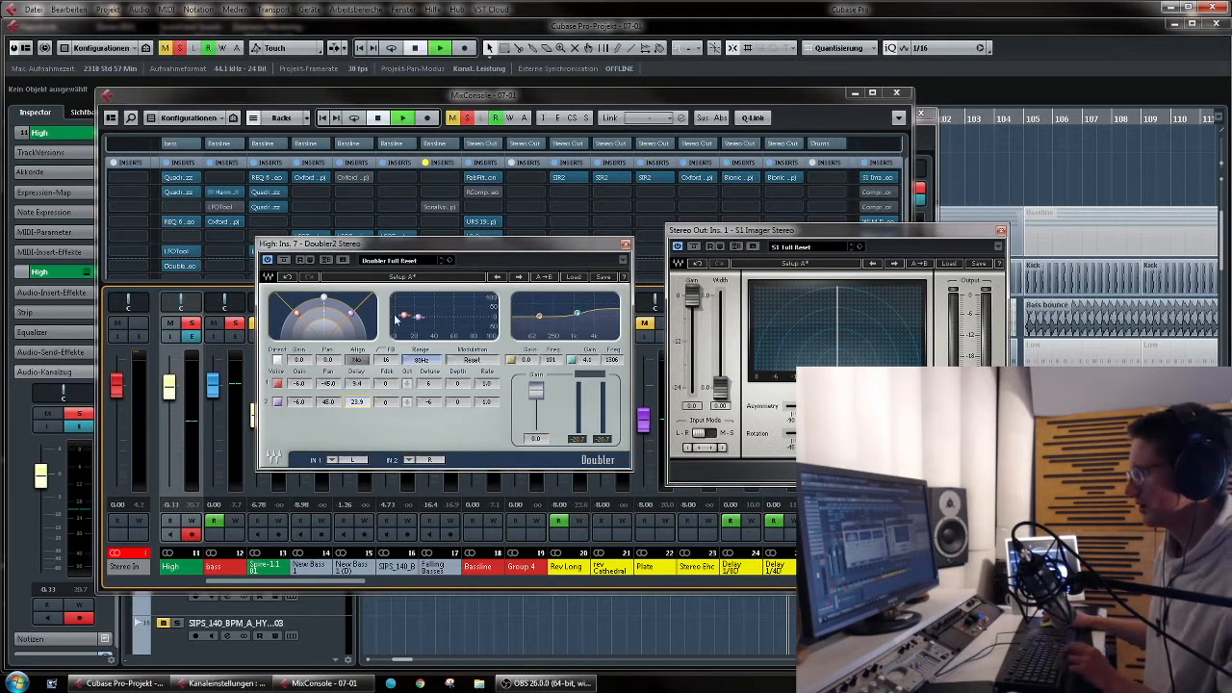
Step: Set the Doubler2's second voice delay to 20.1 and audition the High layer with the S1 Imager active and bypassed
key(space)
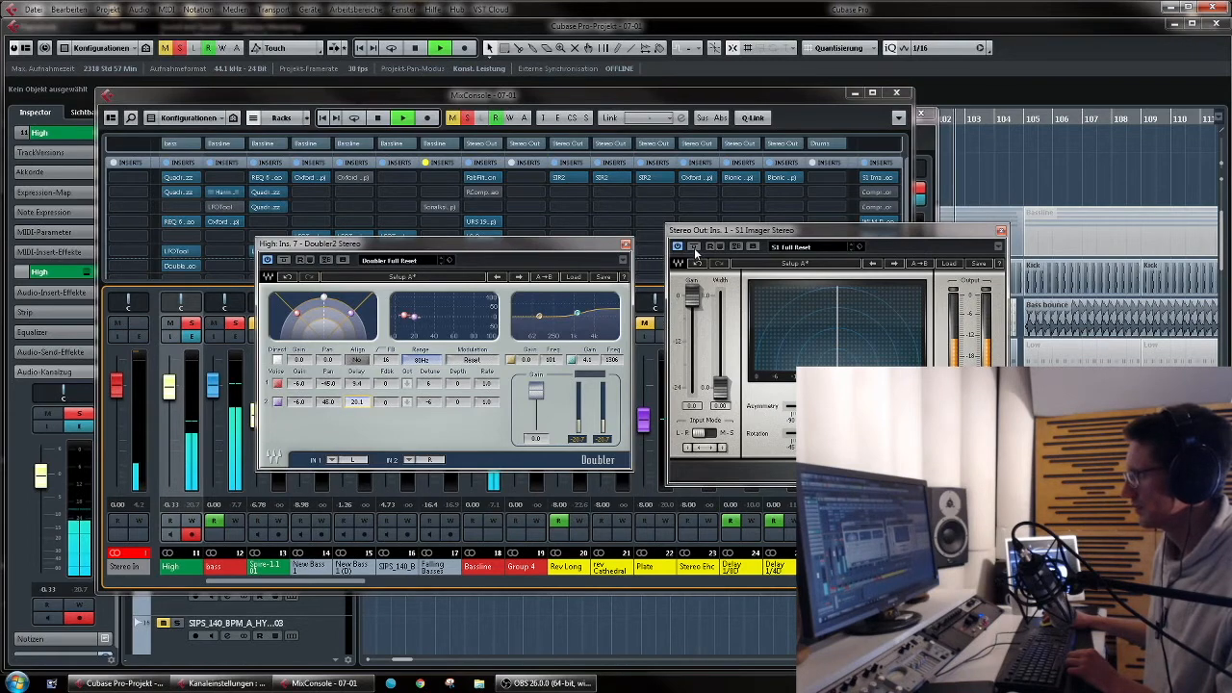
click(1001, 231)
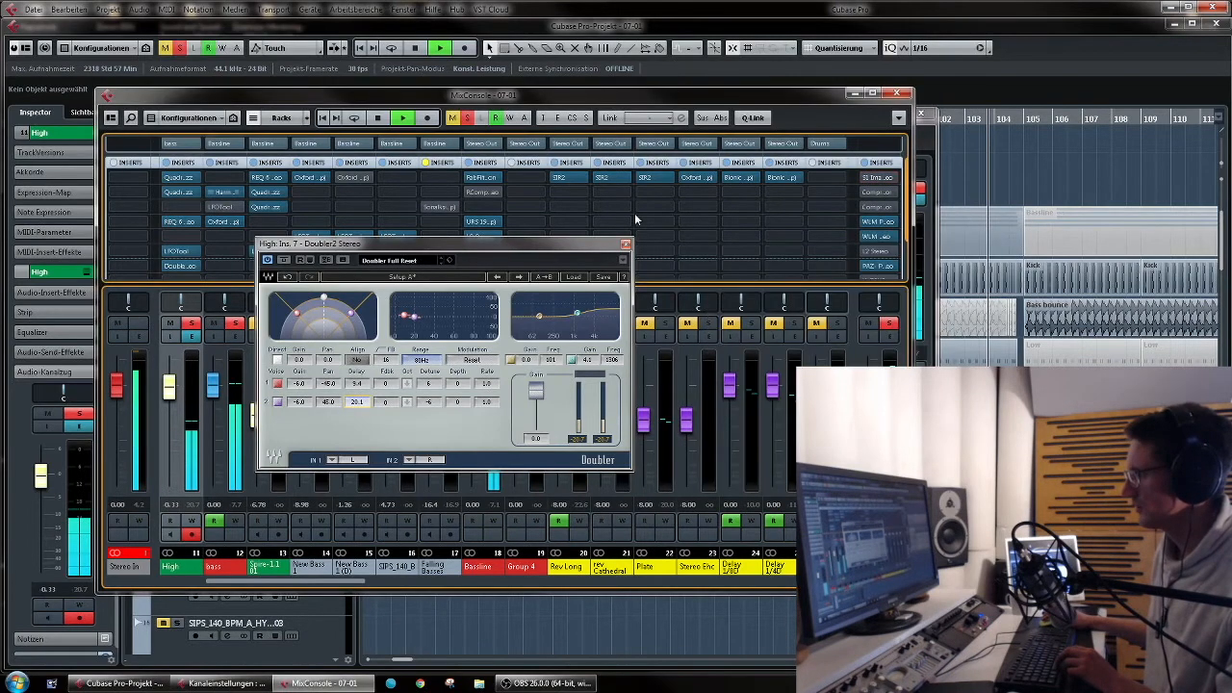
key(space)
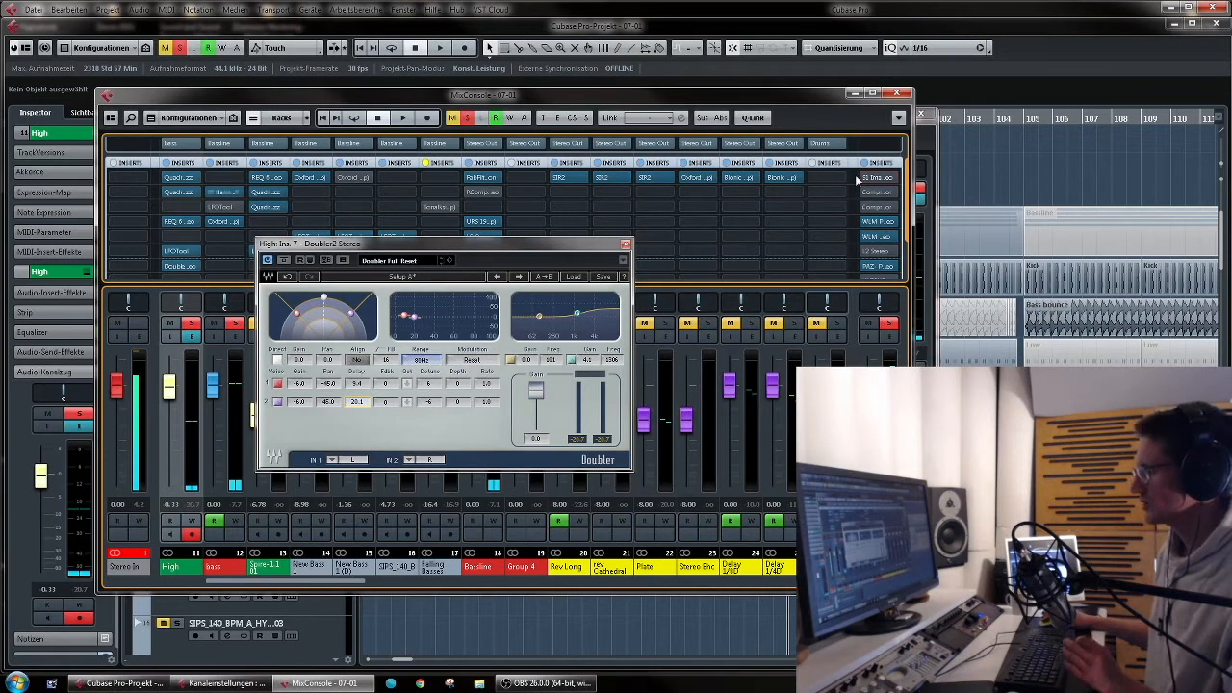
key(space)
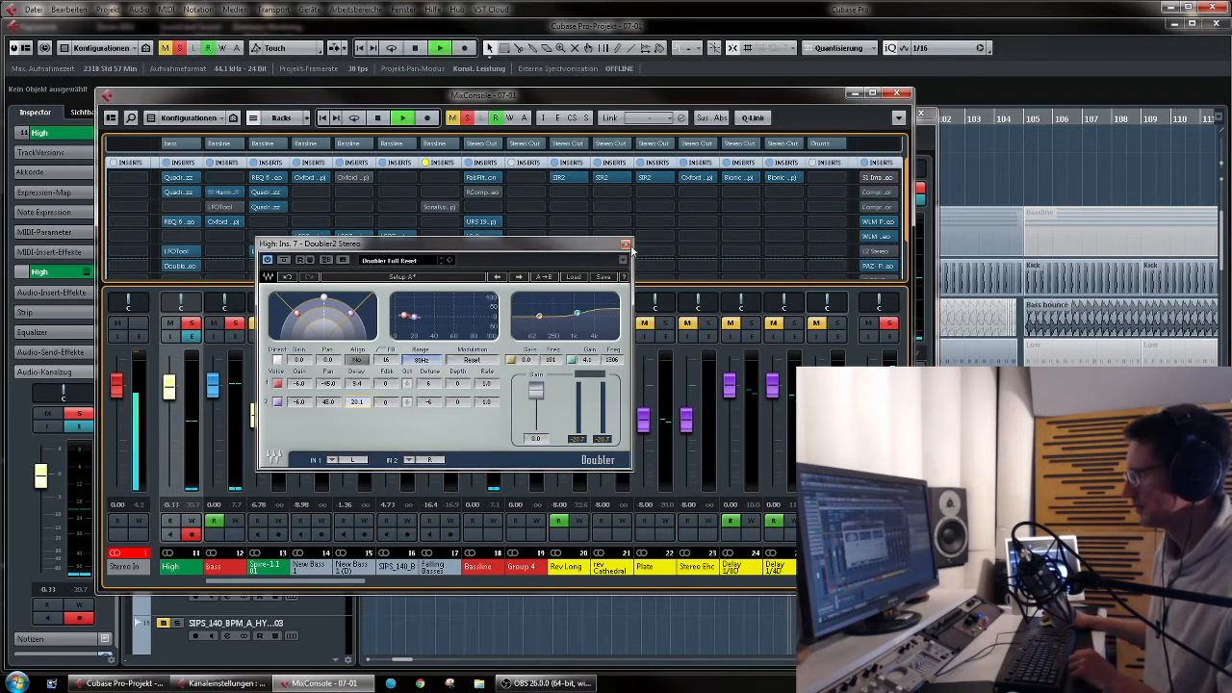
Step: Close the Doubler2, the MixConsole and the High channel settings to return to the arrangement
click(626, 245)
click(905, 94)
click(915, 125)
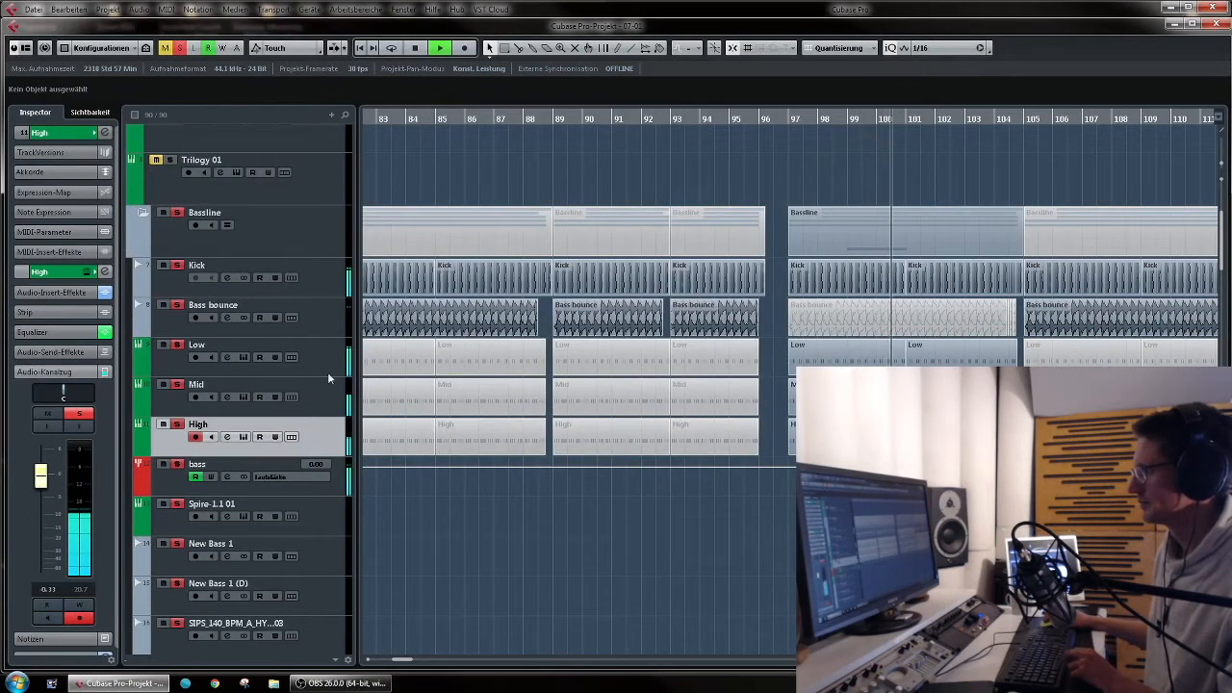
Step: Reopen the High track's Doubler2 insert to review it during playback, close its windows and stop playback
click(86, 427)
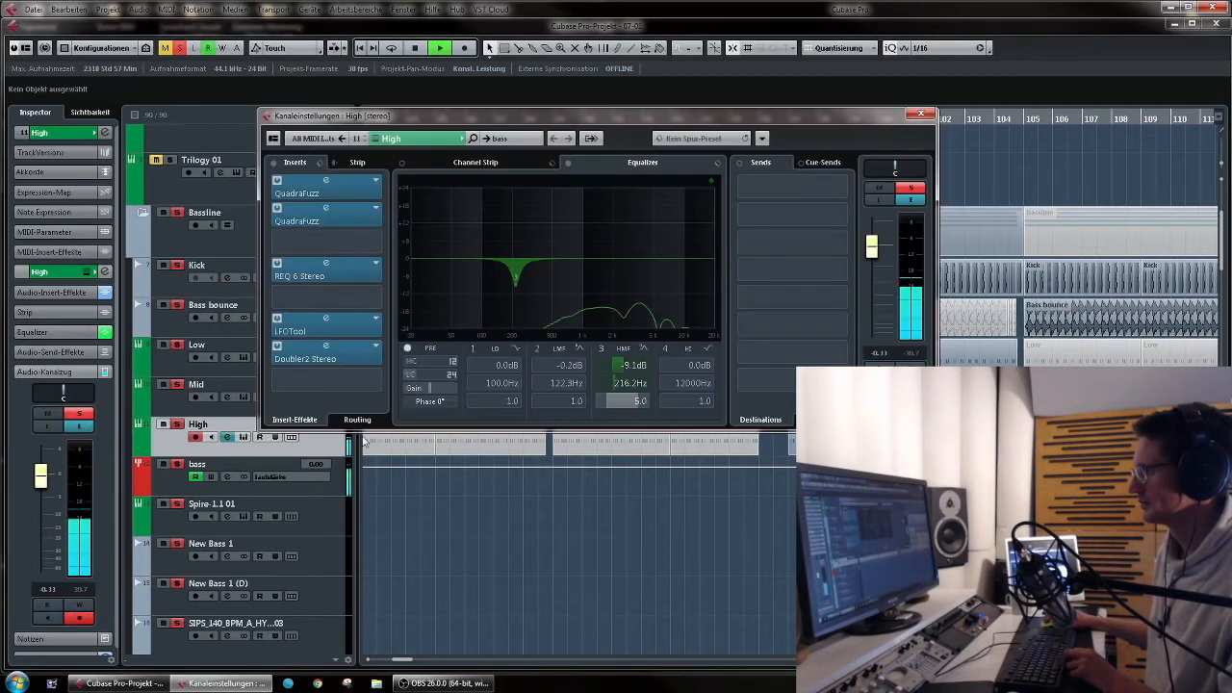
click(289, 356)
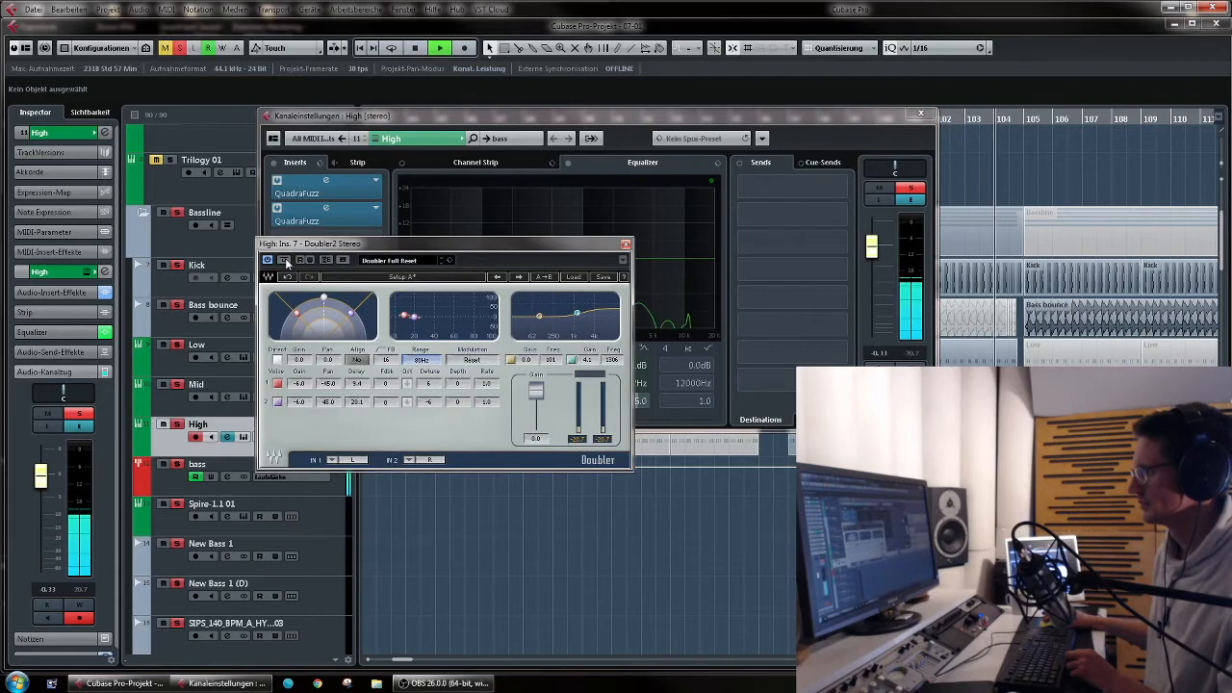
click(626, 243)
click(921, 113)
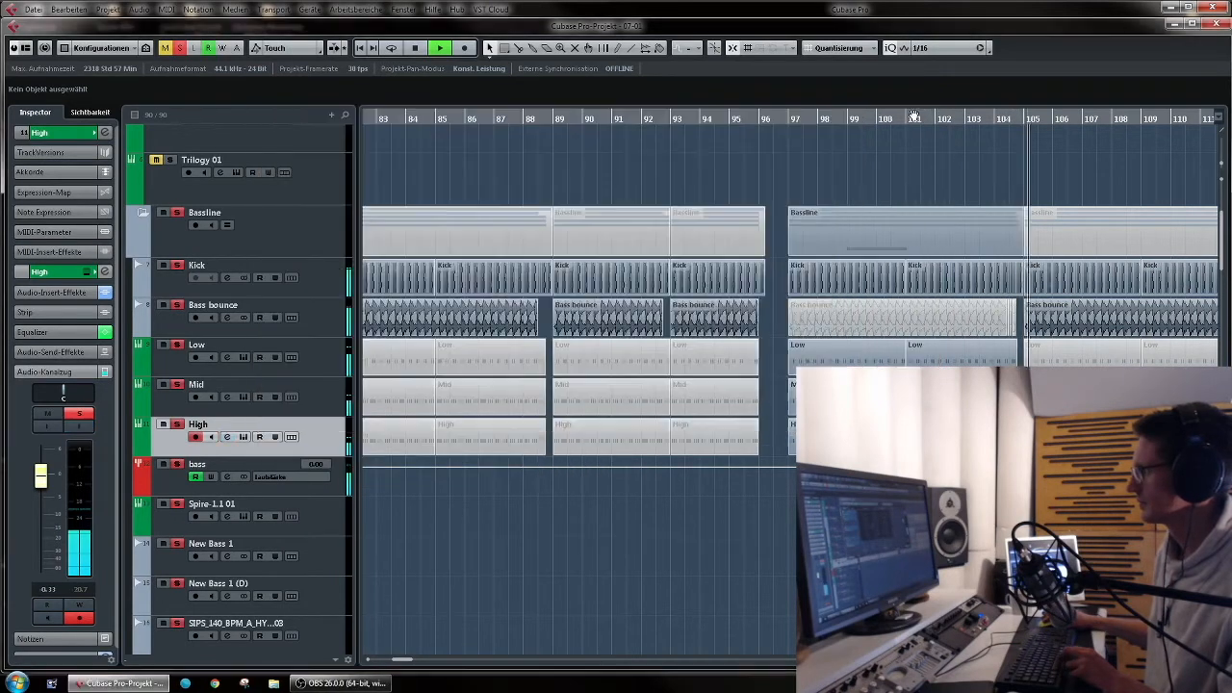
key(space)
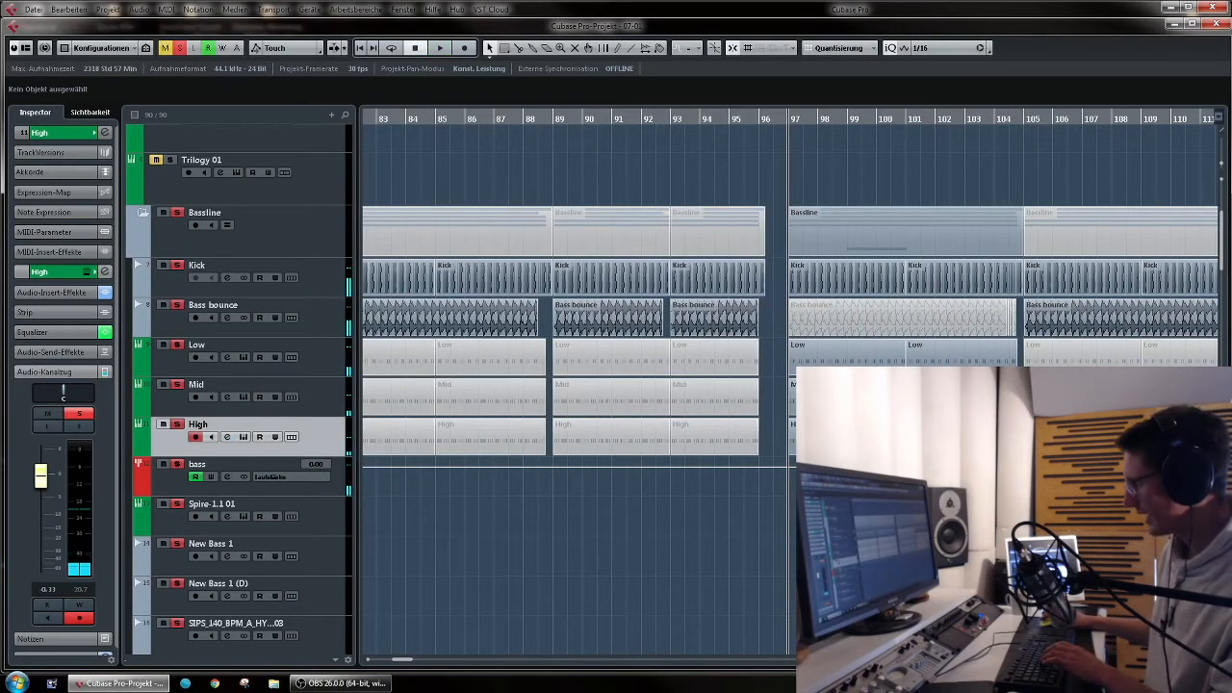
Step: Deactivate all solo states in the project
key(g)
key(g)
key(g)
key(g)
key(g)
key(g)
key(g)
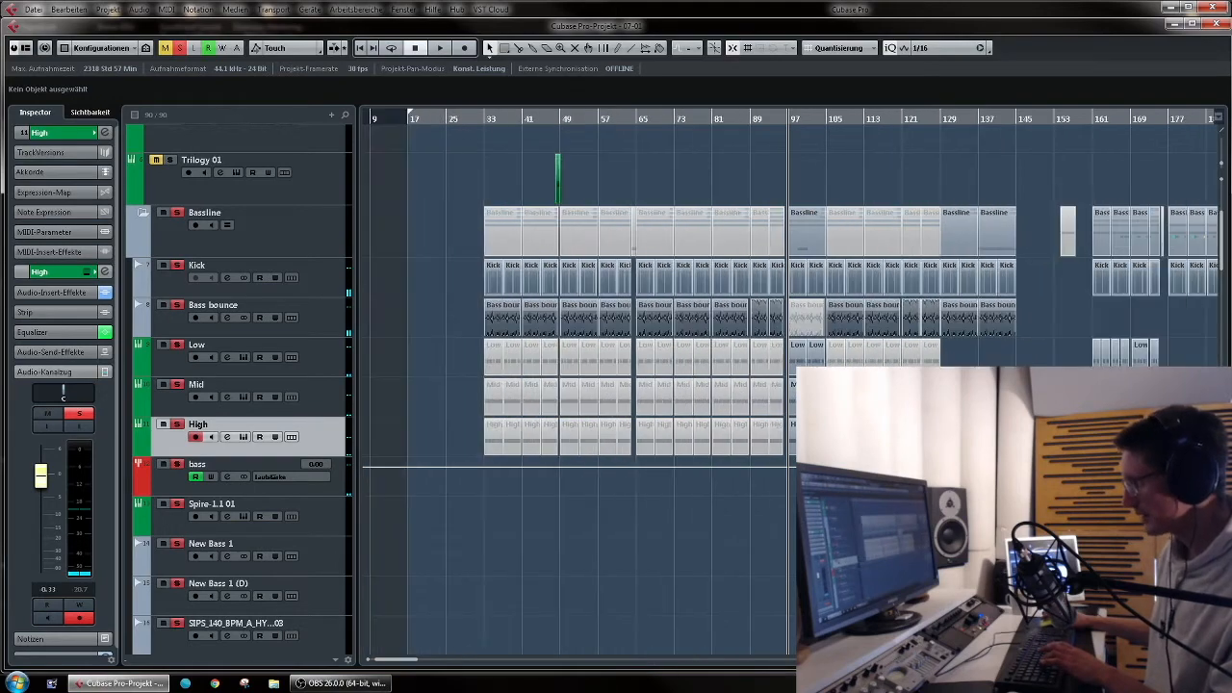
scroll(790, 385, down, 5)
scroll(789, 385, down, 6)
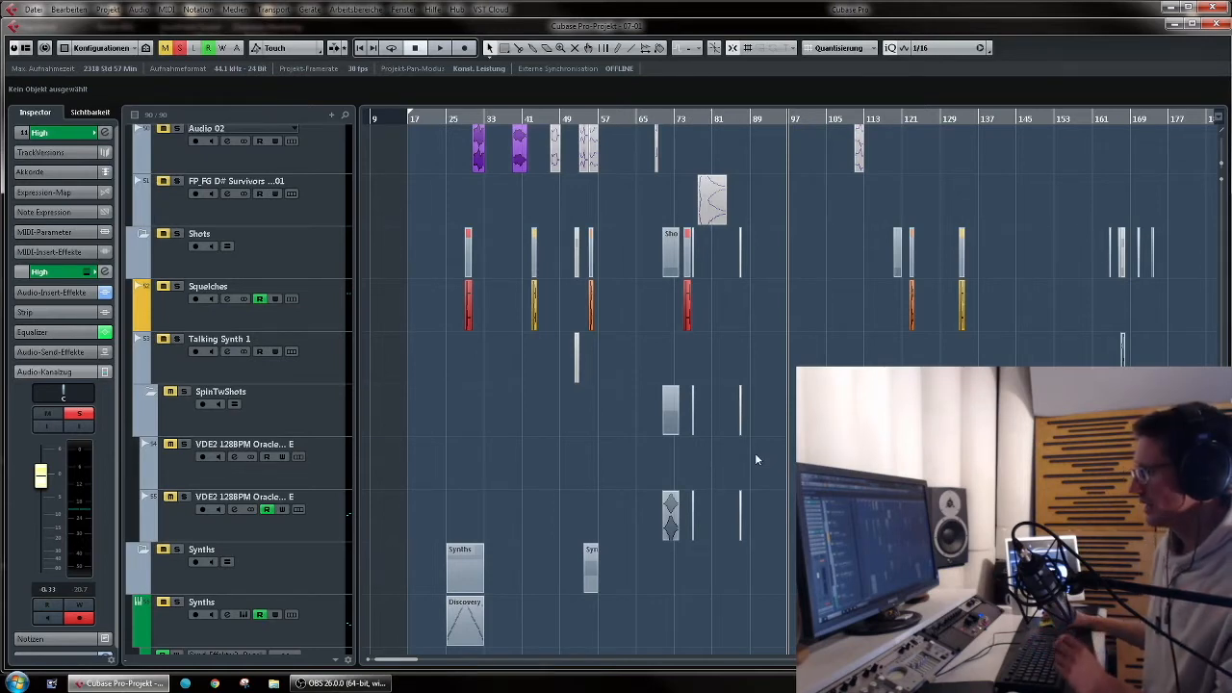
click(180, 49)
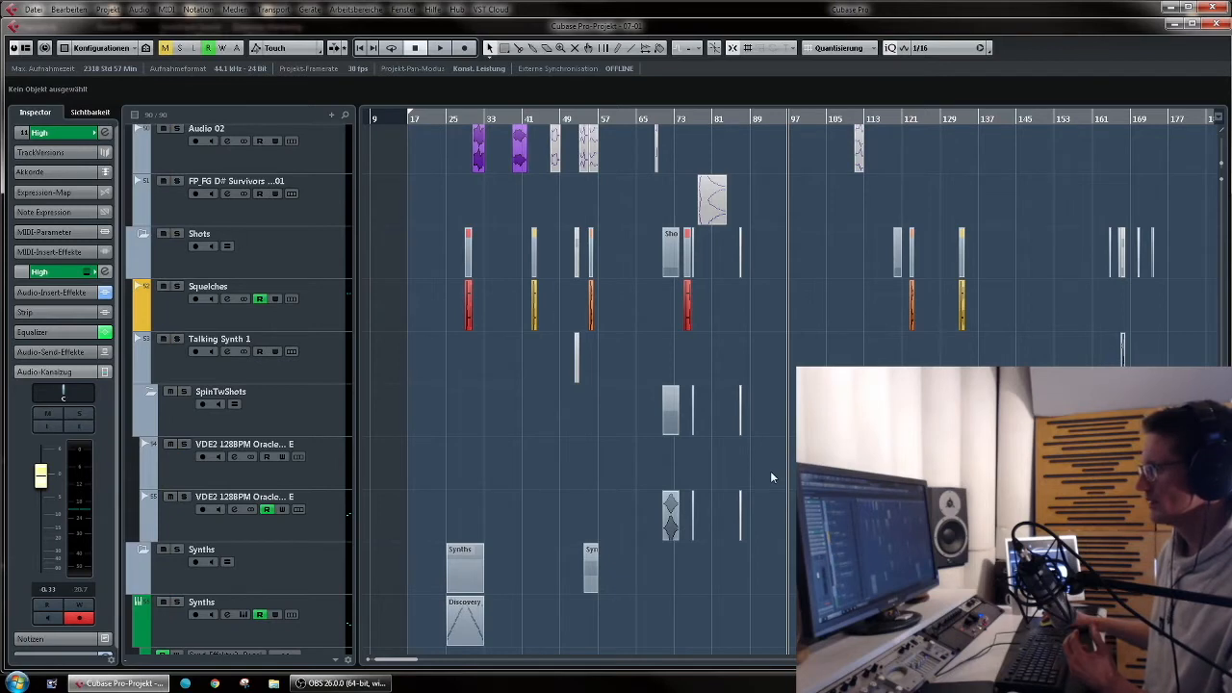
Step: Add one Discovery_v2 instrument track routed to Stereo Out below the Dub Delay track
scroll(578, 386, down, 15)
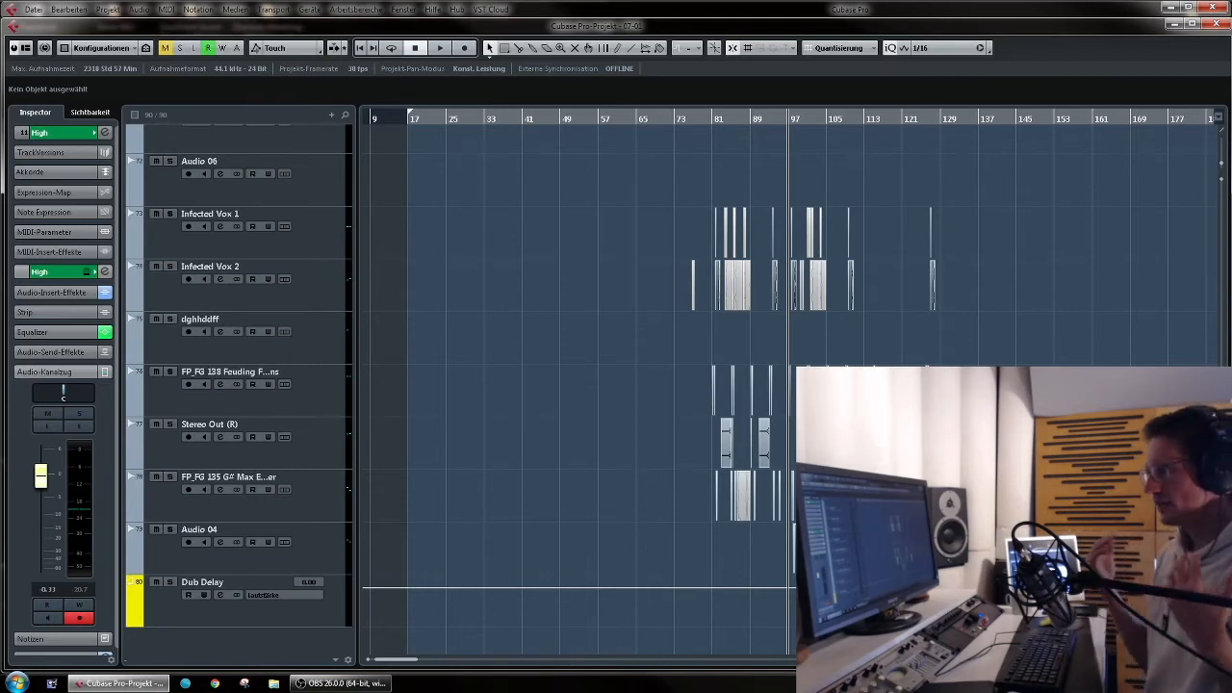
click(229, 619)
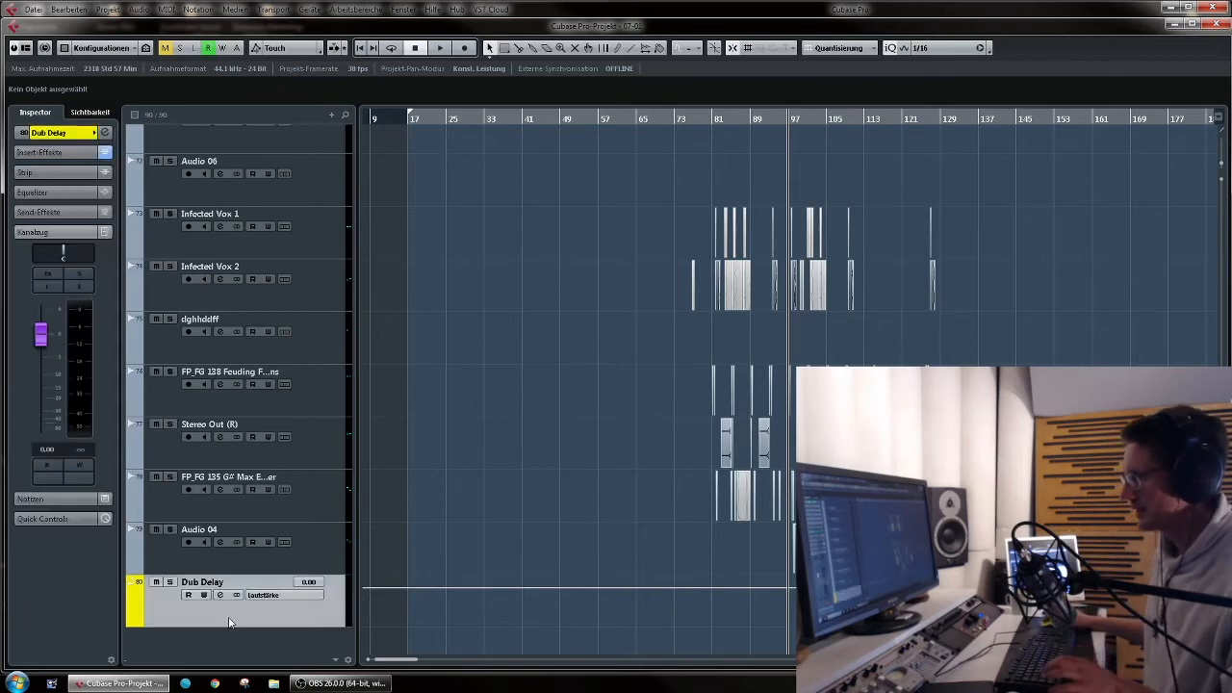
right_click(228, 619)
click(354, 395)
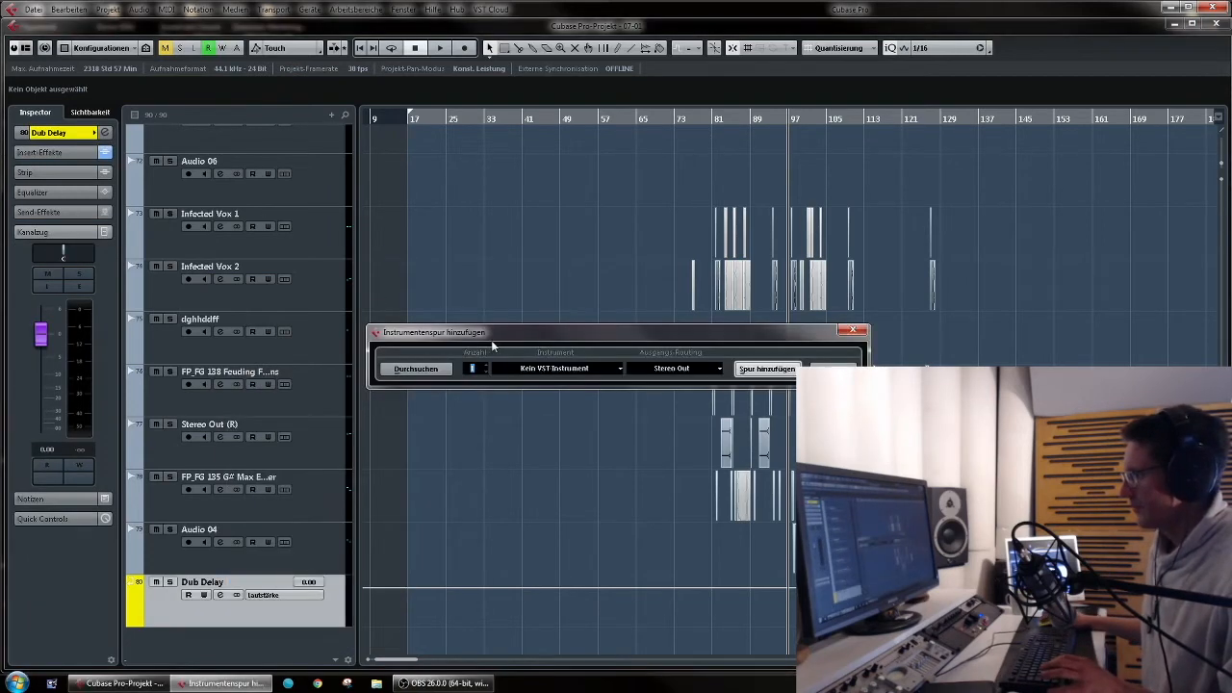
click(529, 371)
text(disc)
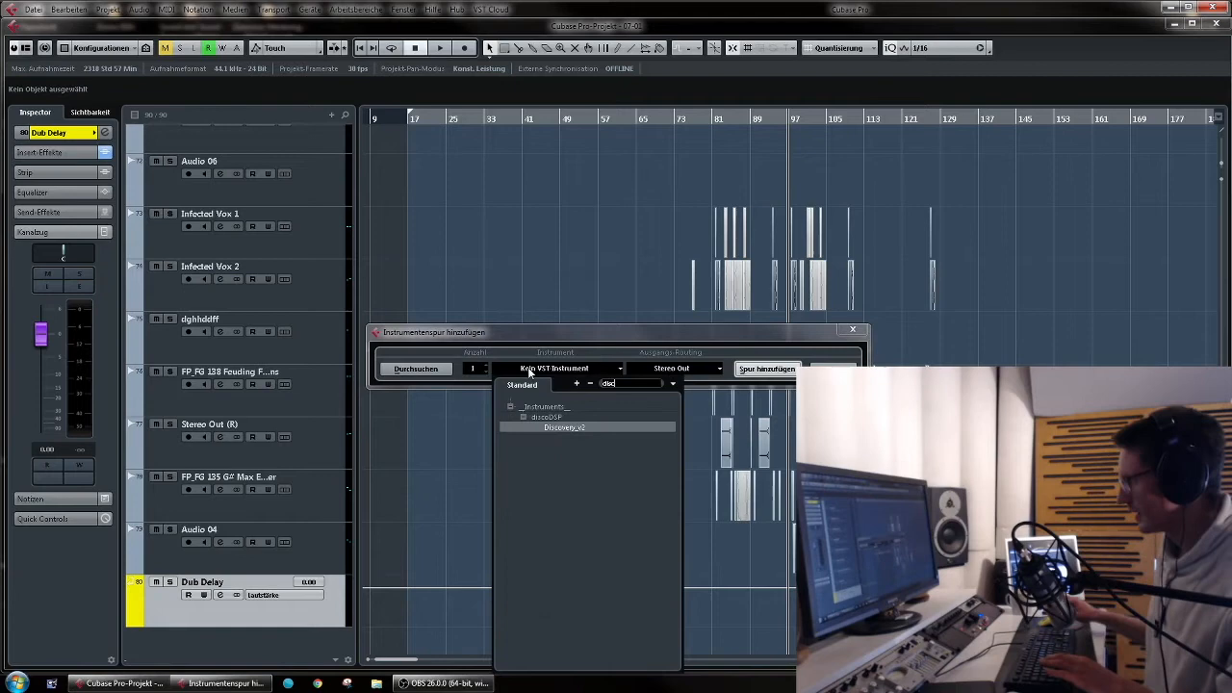
click(595, 427)
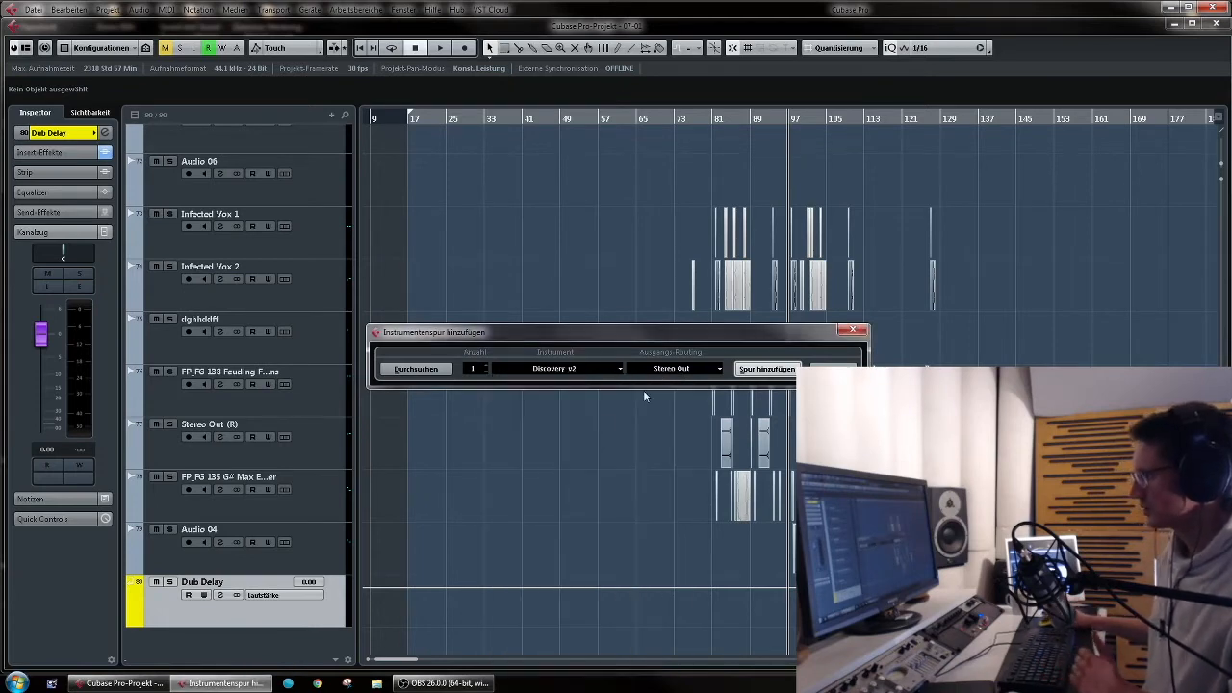
click(747, 370)
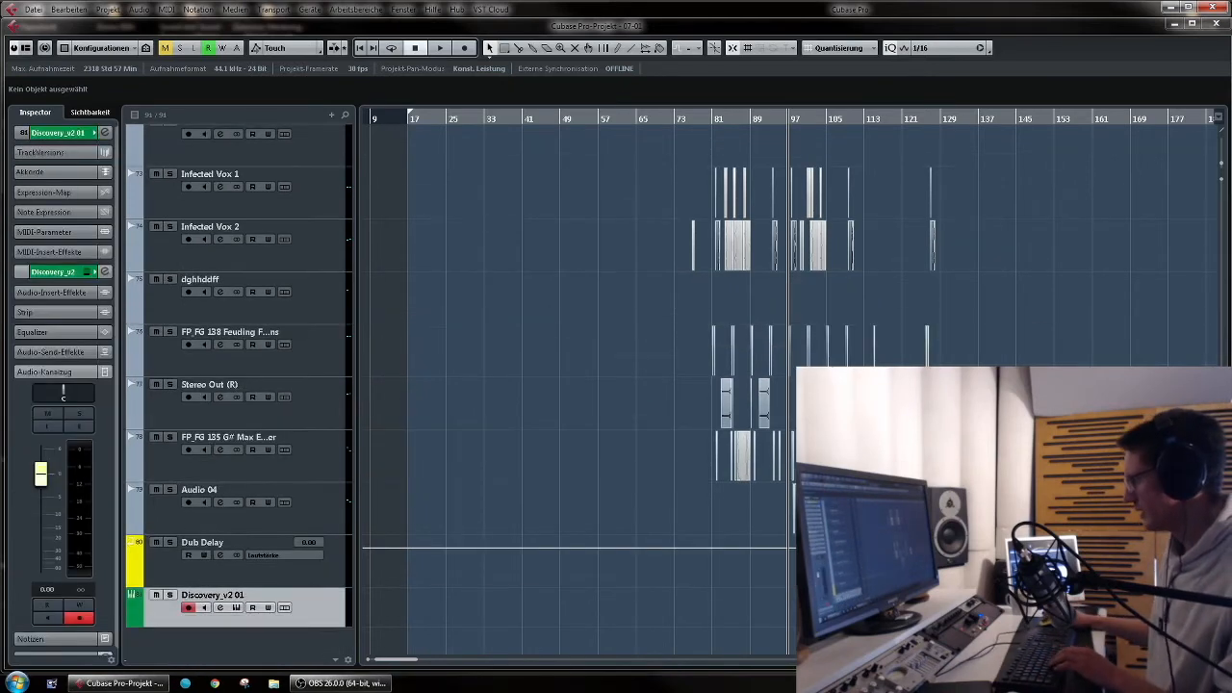
Step: Create a MIDI part from 97.1.3.0 to 105.1.1.0 on the Discovery_v2 01 track and open it in the Key Editor
drag(793, 600, 827, 600)
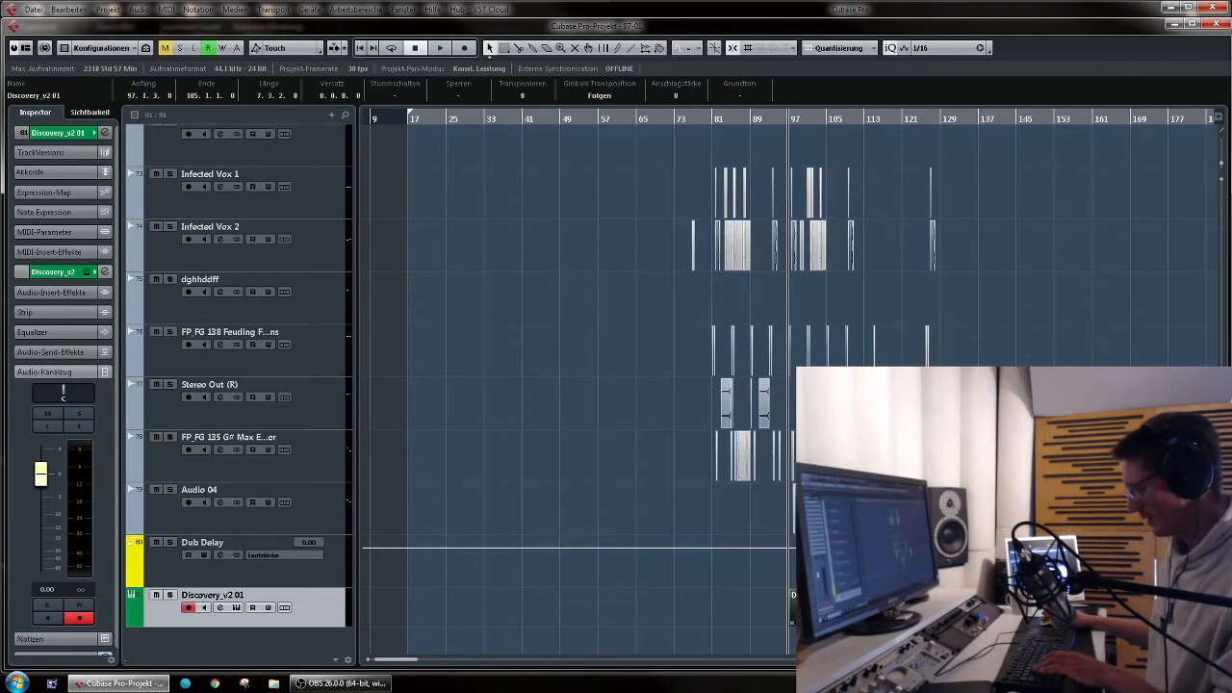
double_click(809, 607)
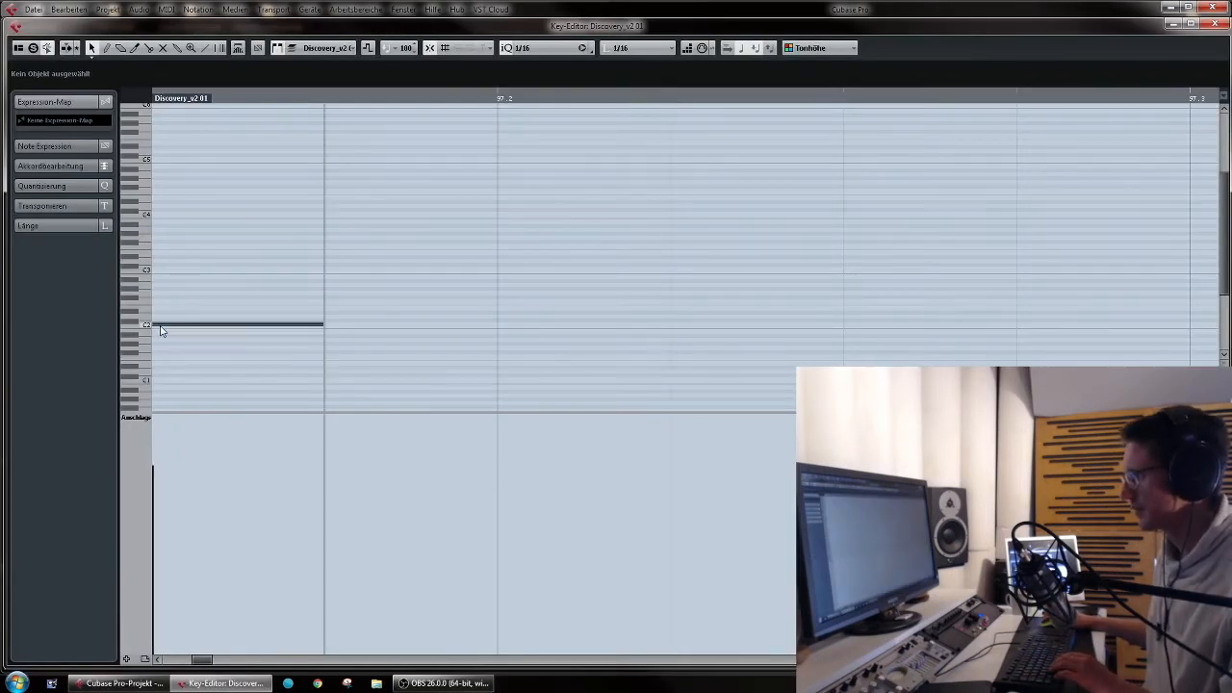
Step: Enter a C2 note with a length of 0.3.2.0 at the part's start and set the locators around it
drag(160, 331, 293, 328)
key(g)
key(g)
key(g)
key(g)
key(g)
key(g)
key(g)
key(g)
key(g)
key(g)
key(g)
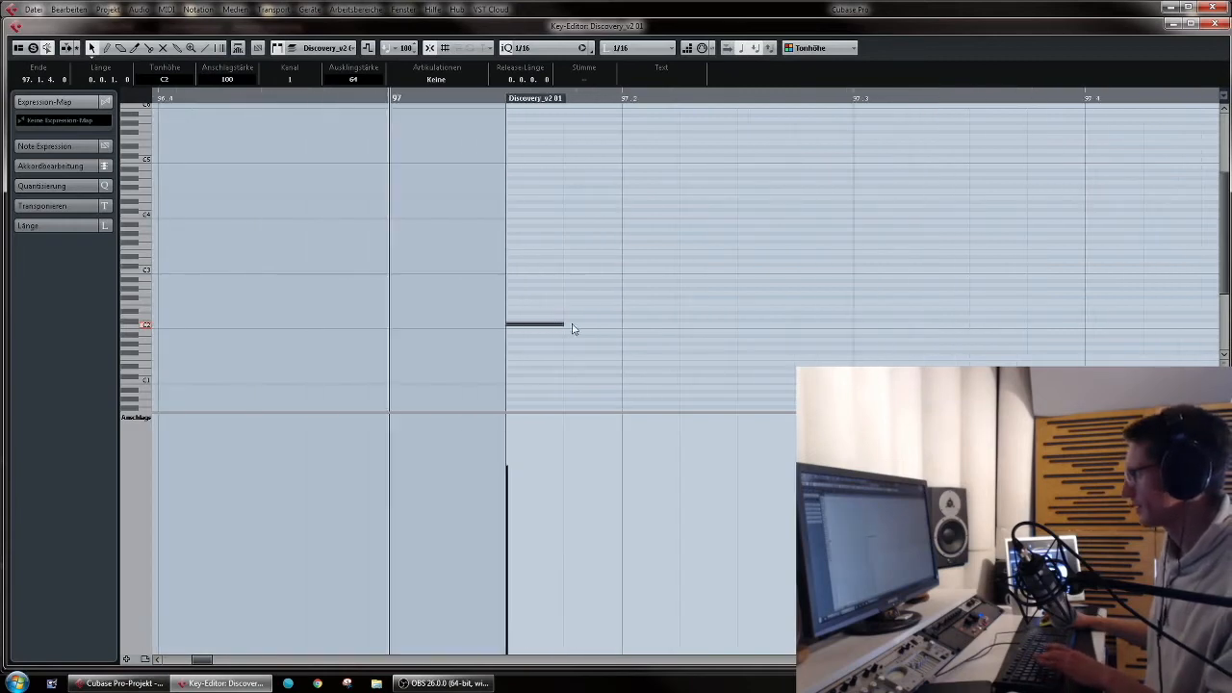
drag(627, 323, 936, 298)
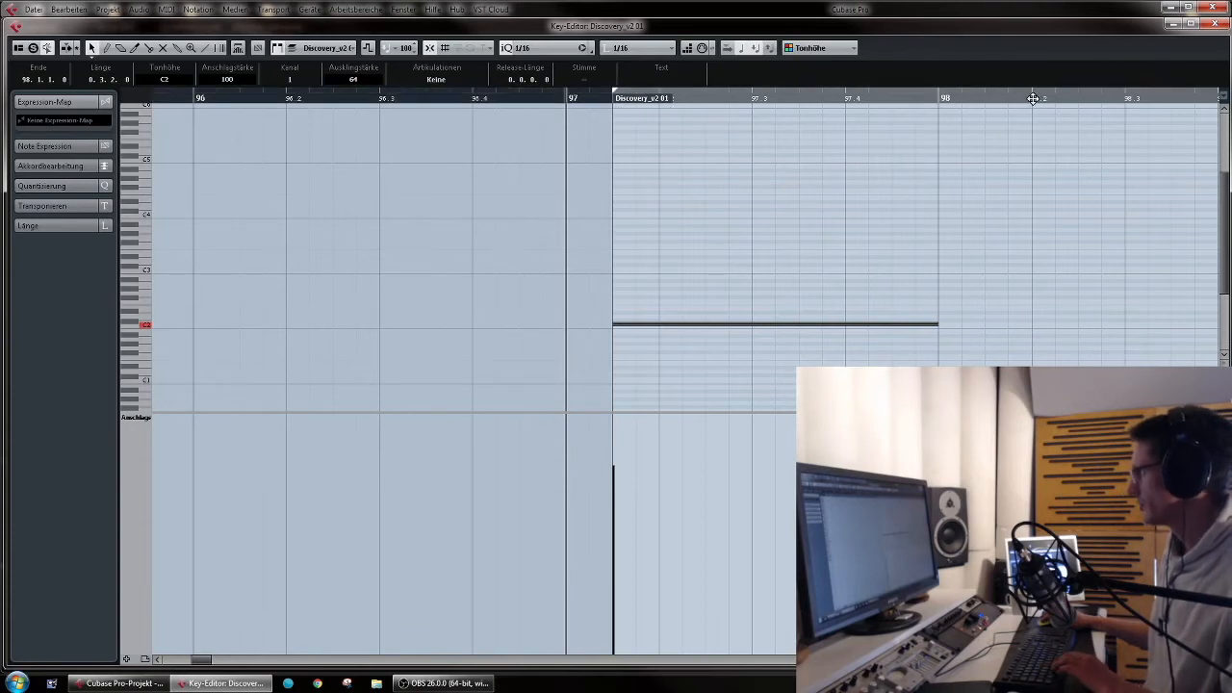
key(p)
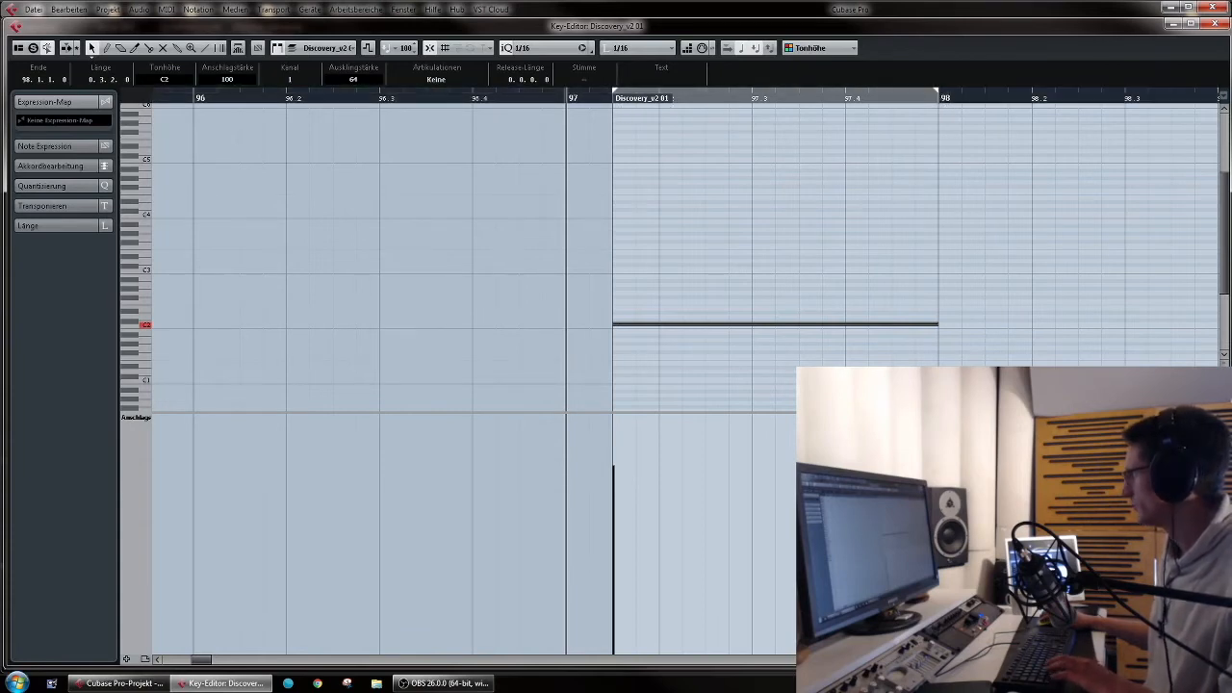
click(1213, 24)
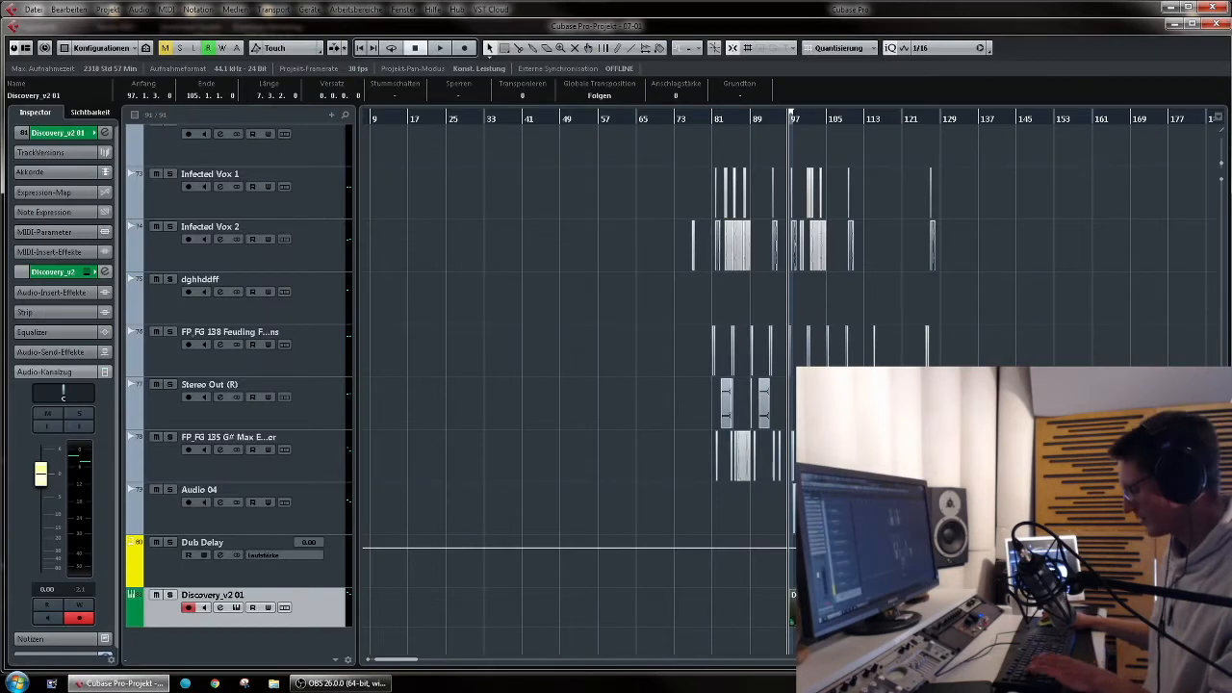
Step: Shorten the Discovery_v2 01 part so that it ends at 98.1.1.0
key(h)
key(h)
key(h)
key(h)
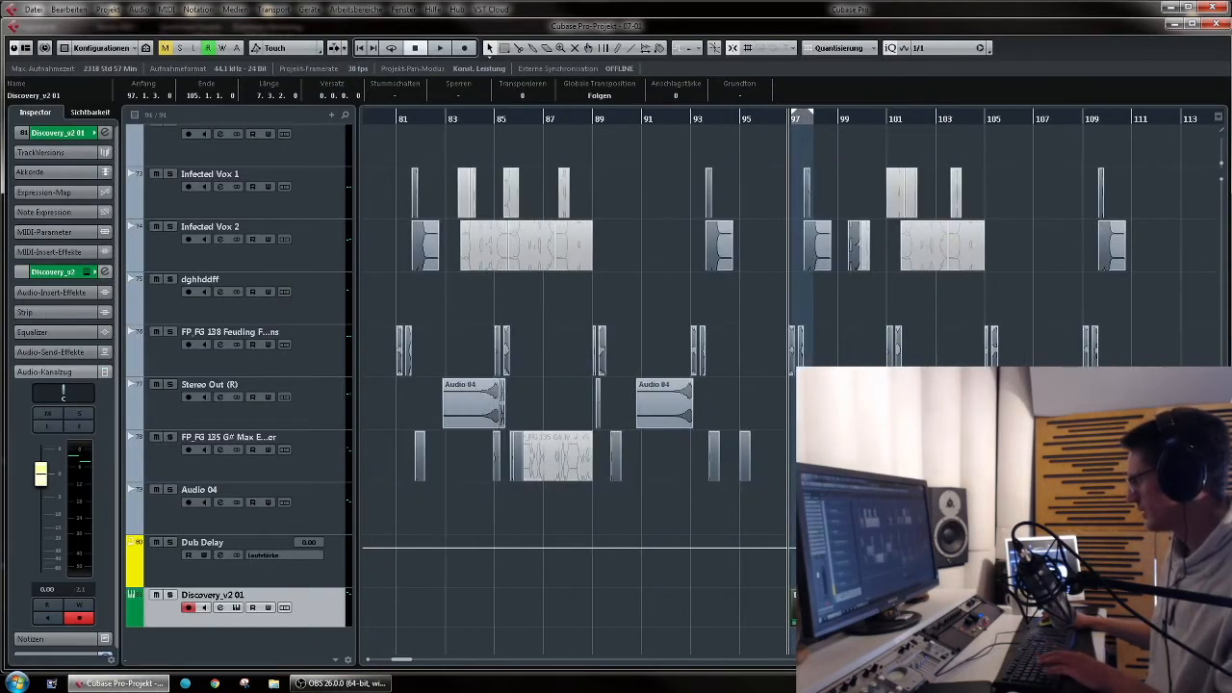
drag(984, 622, 815, 621)
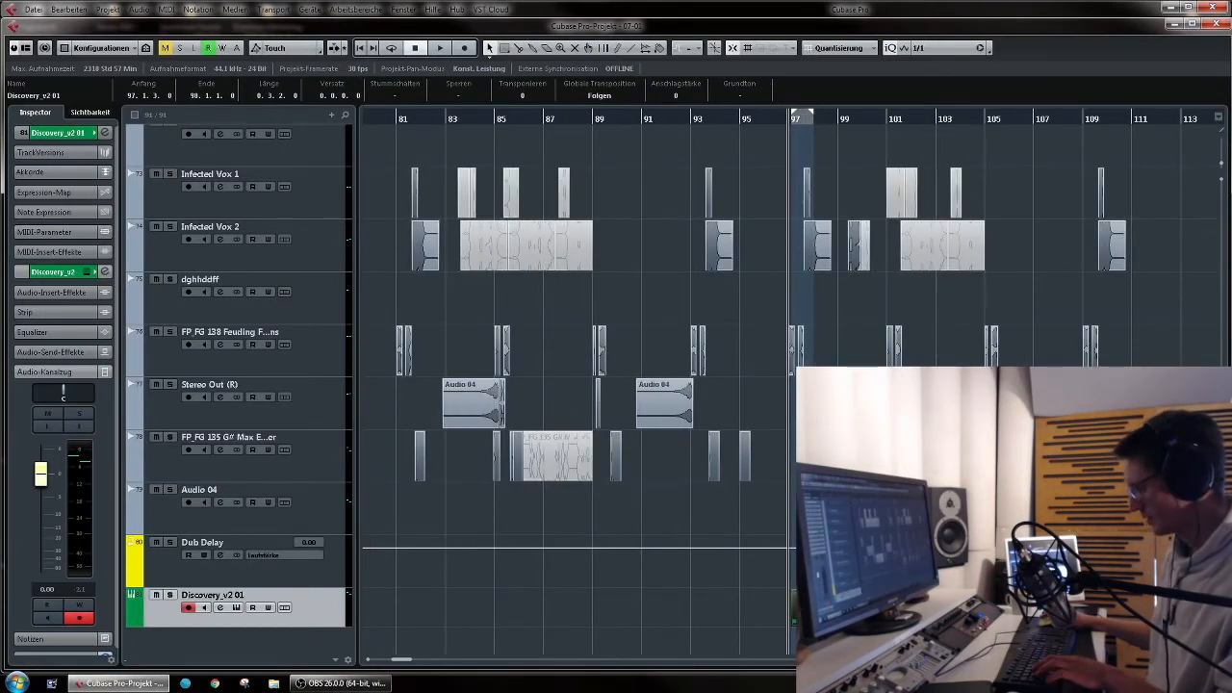
Step: Duplicate the shortened part repeatedly along the track and set the locators around all parts, from bar 97 to about bar 103
key(ctrl+d)
key(ctrl+d)
key(ctrl+d)
drag(968, 643, 741, 618)
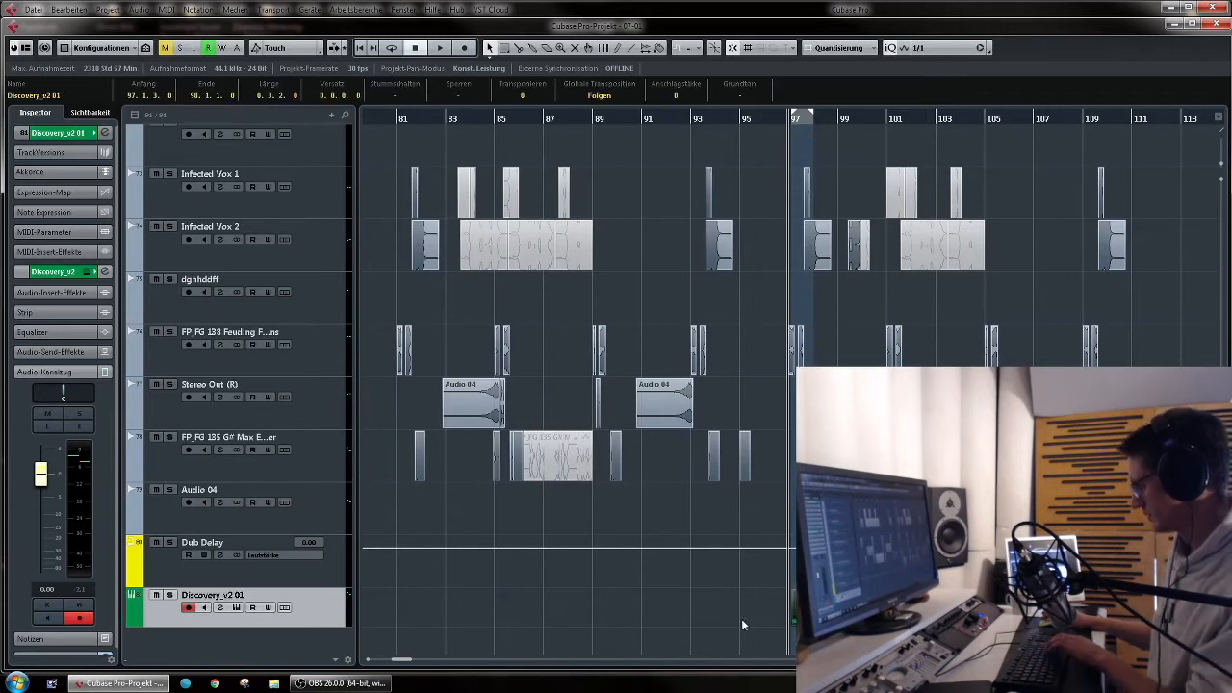
key(p)
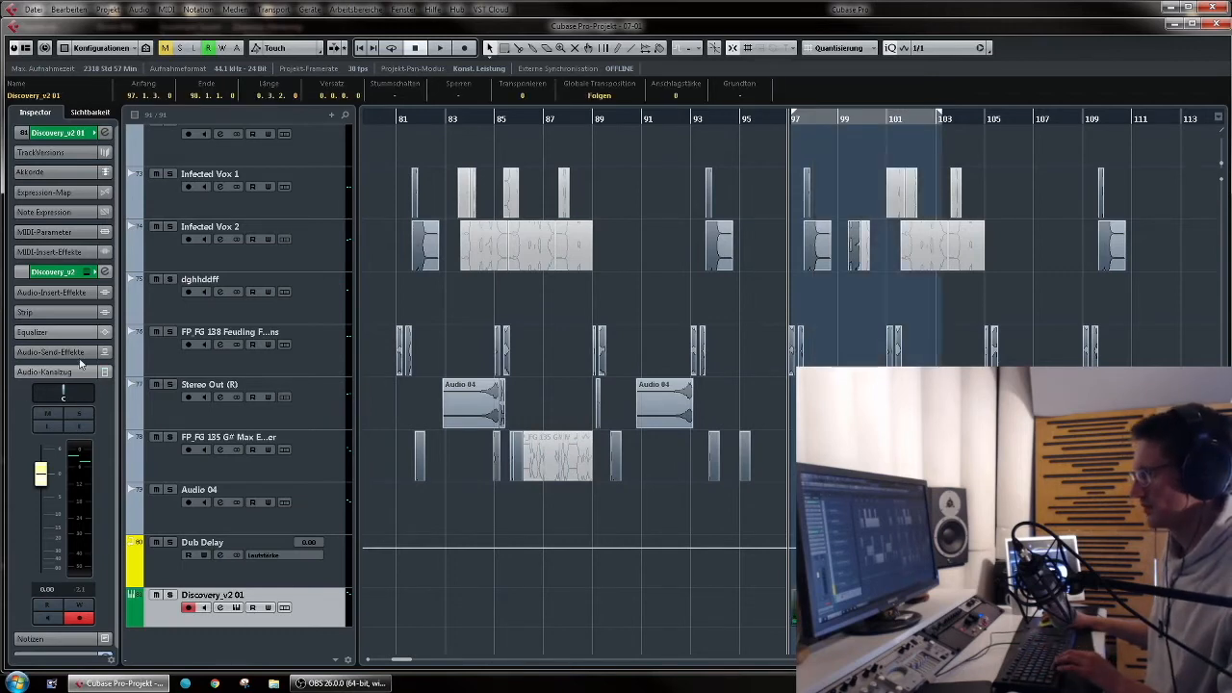
Step: Open the Discovery_v2 synth of the new track and load the fat saw preset
click(88, 274)
click(537, 114)
click(539, 126)
double_click(926, 300)
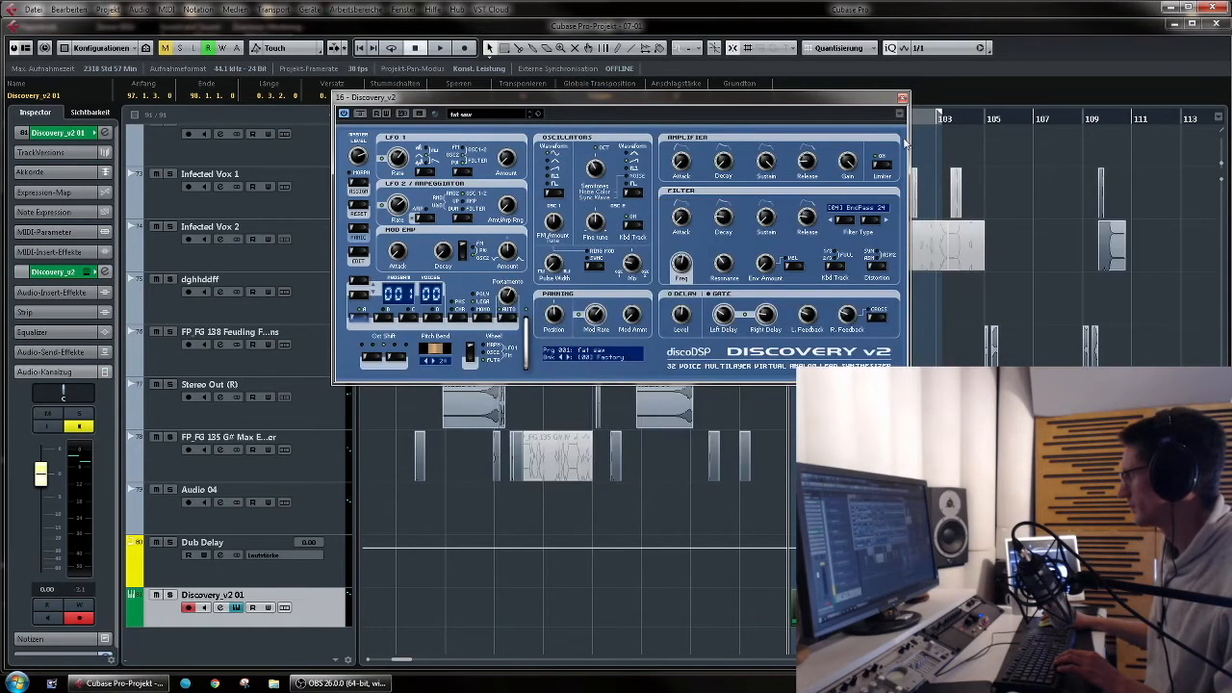
Step: Close the synth, solo the Discovery_v2 01 track and audition its repeated note
click(902, 99)
key(s)
key(space)
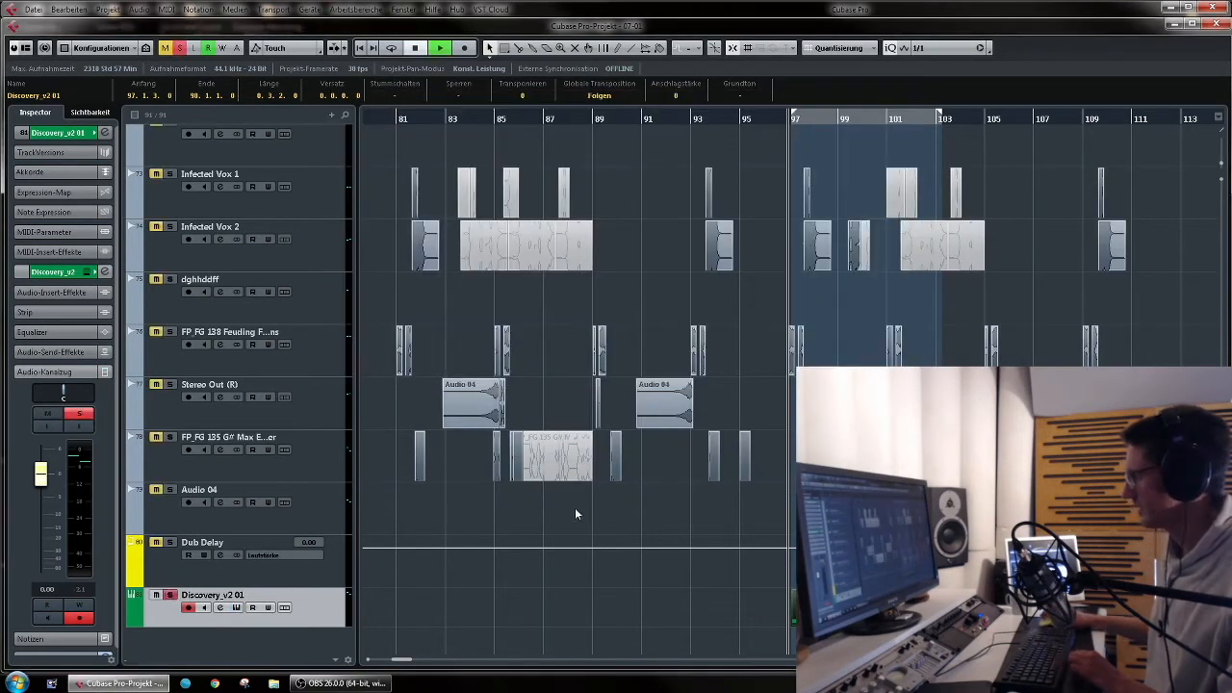
key(space)
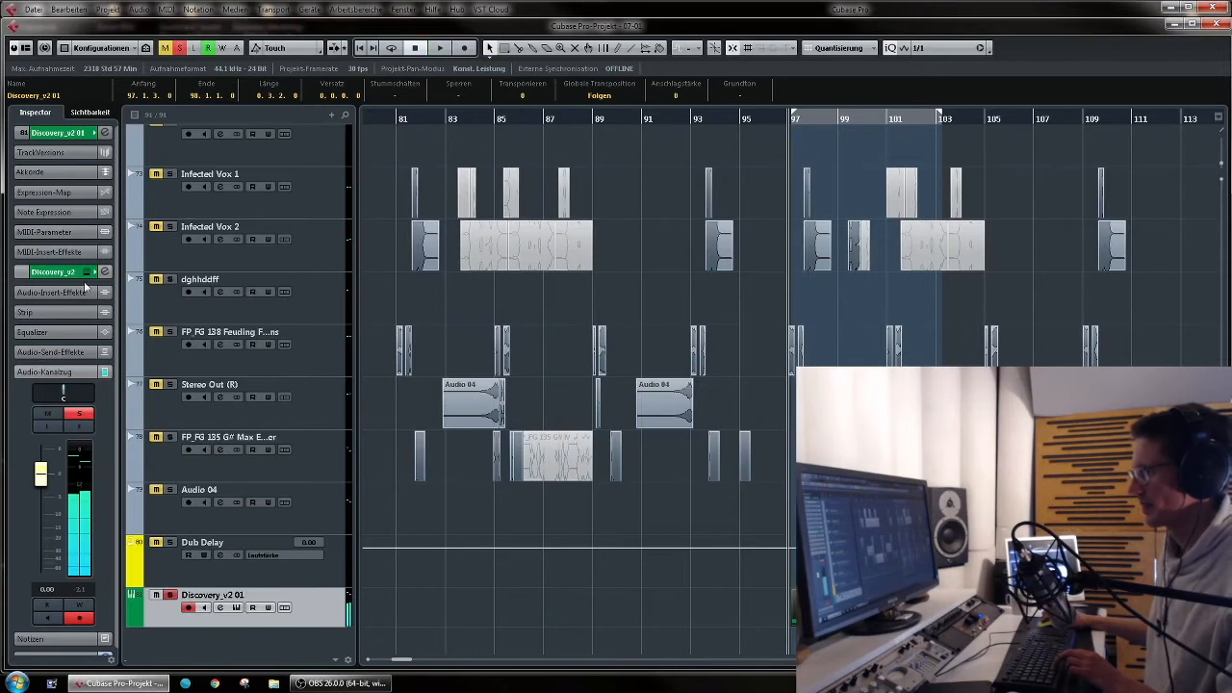
Step: Reopen the Discovery_v2 synth, move its window aside and play the soloed pattern again
click(88, 273)
key(space)
drag(555, 97, 482, 97)
key(space)
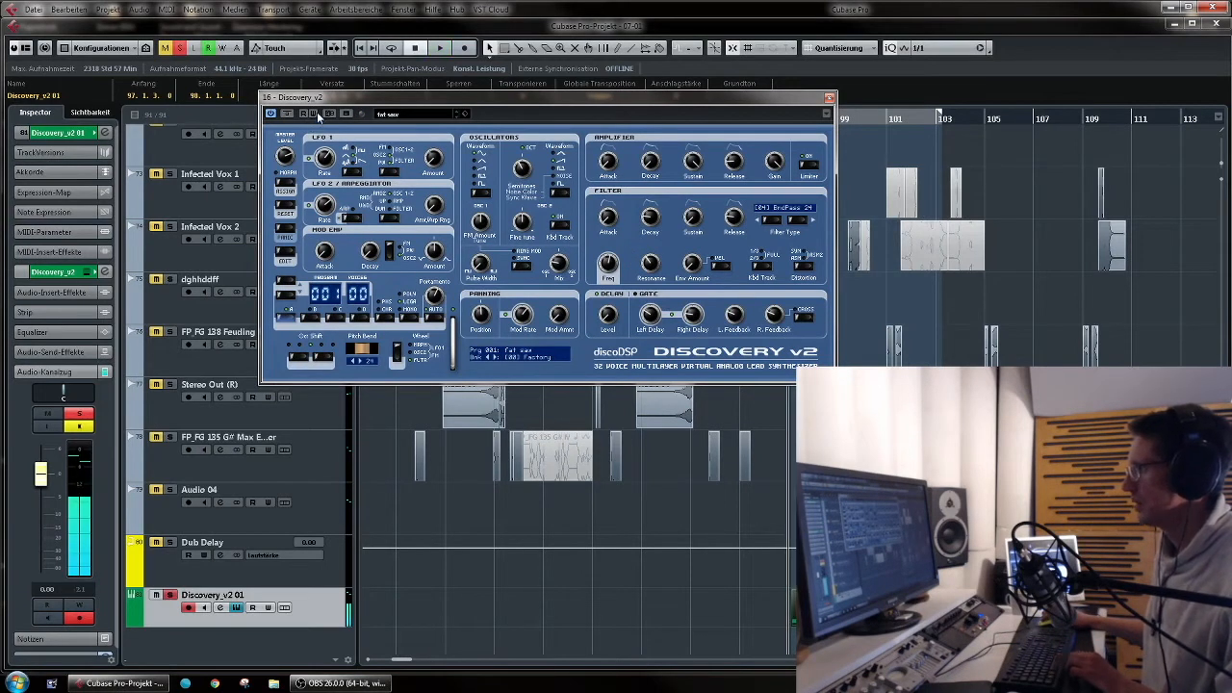
Step: Enable automation writing in Discovery_v2, record a filter frequency sweep during playback and close the synth
click(314, 114)
key(space)
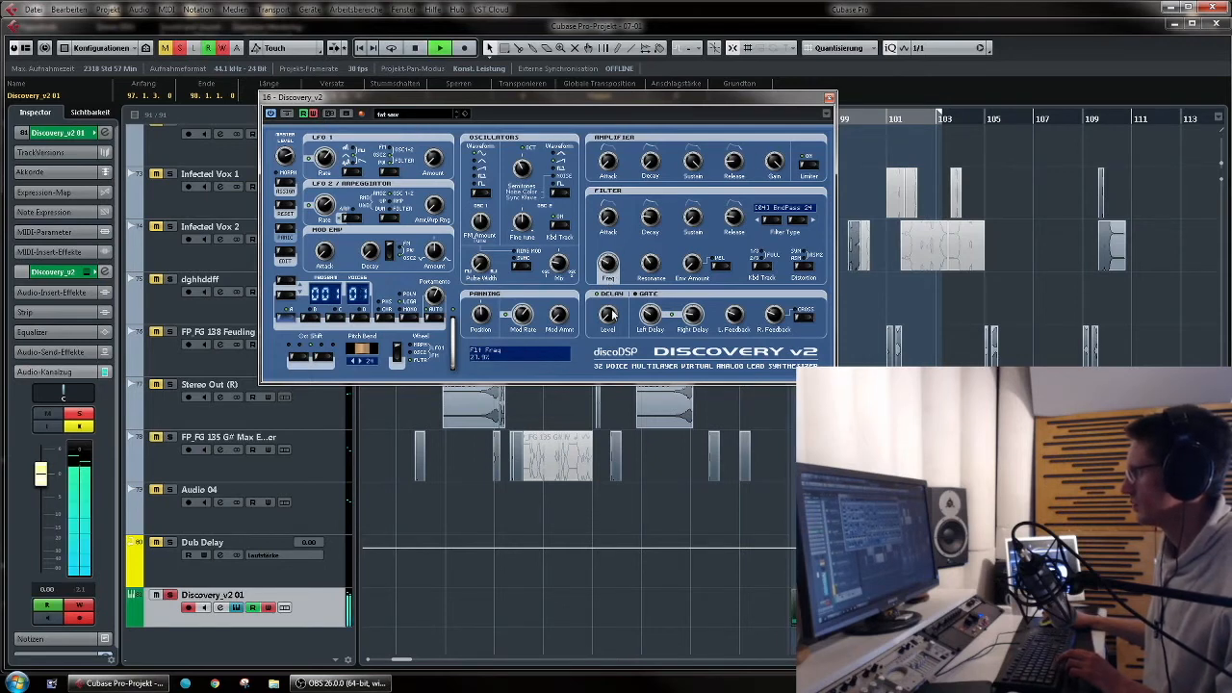
drag(616, 252, 622, 306)
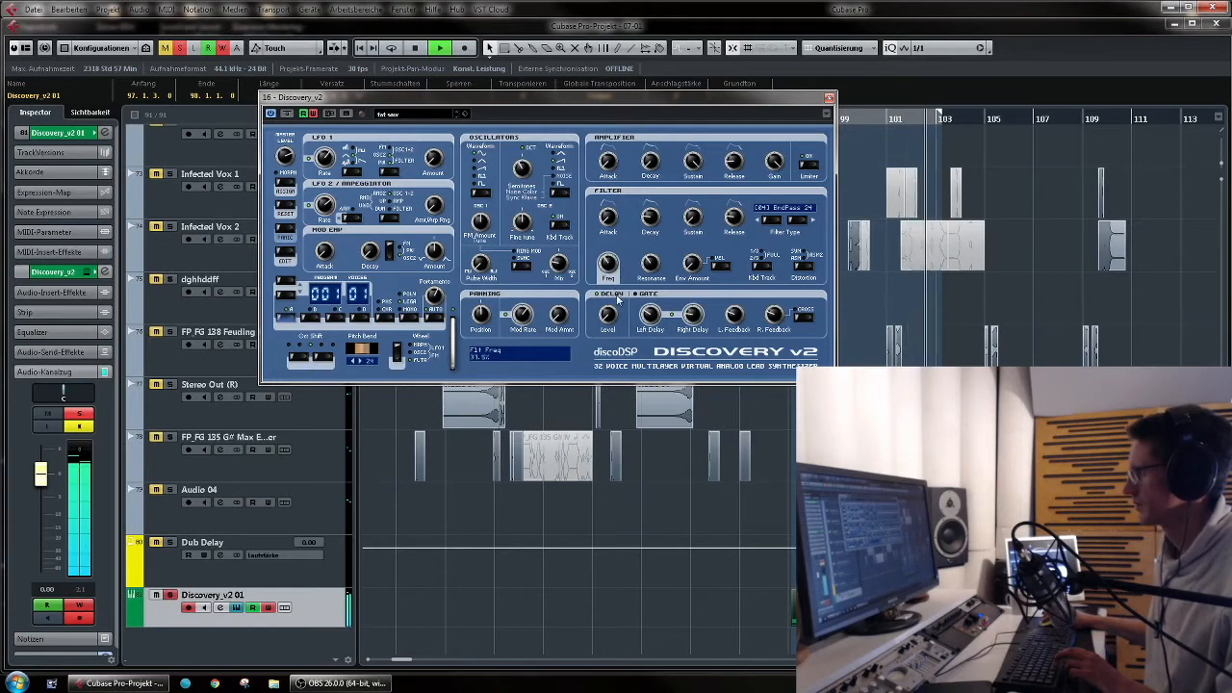
key(space)
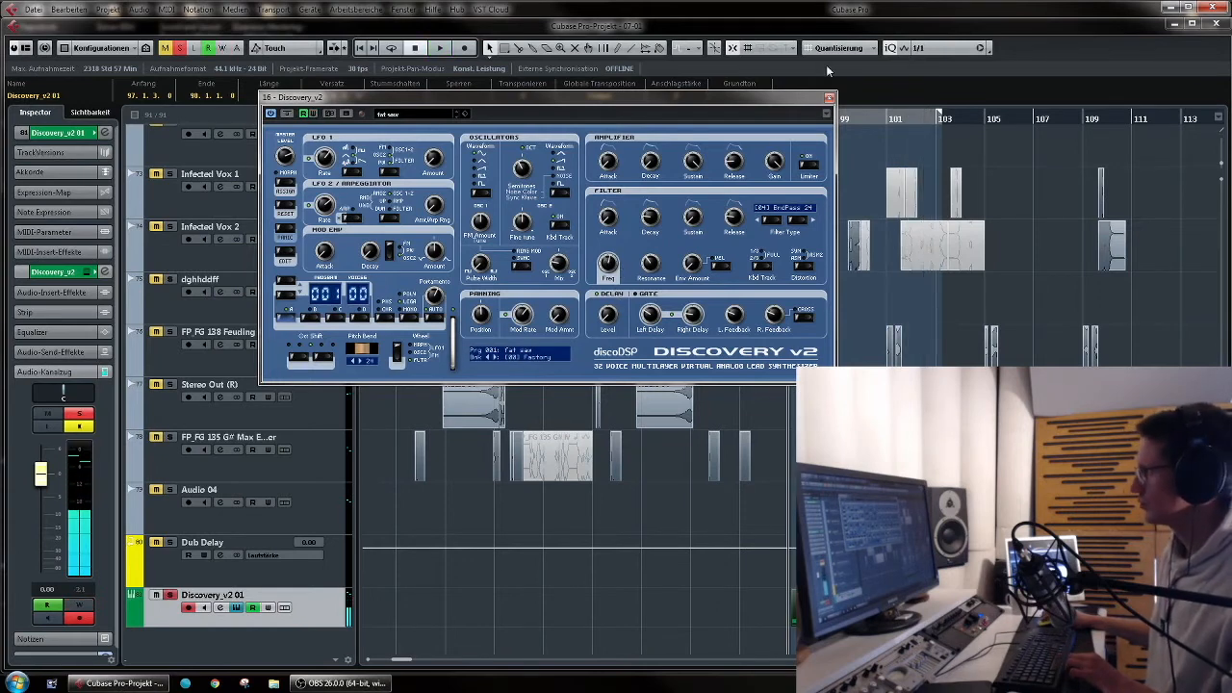
click(830, 99)
Step: Duplicate the Discovery_v2 01 track and show the duplicate's filter frequency automation lane
right_click(336, 613)
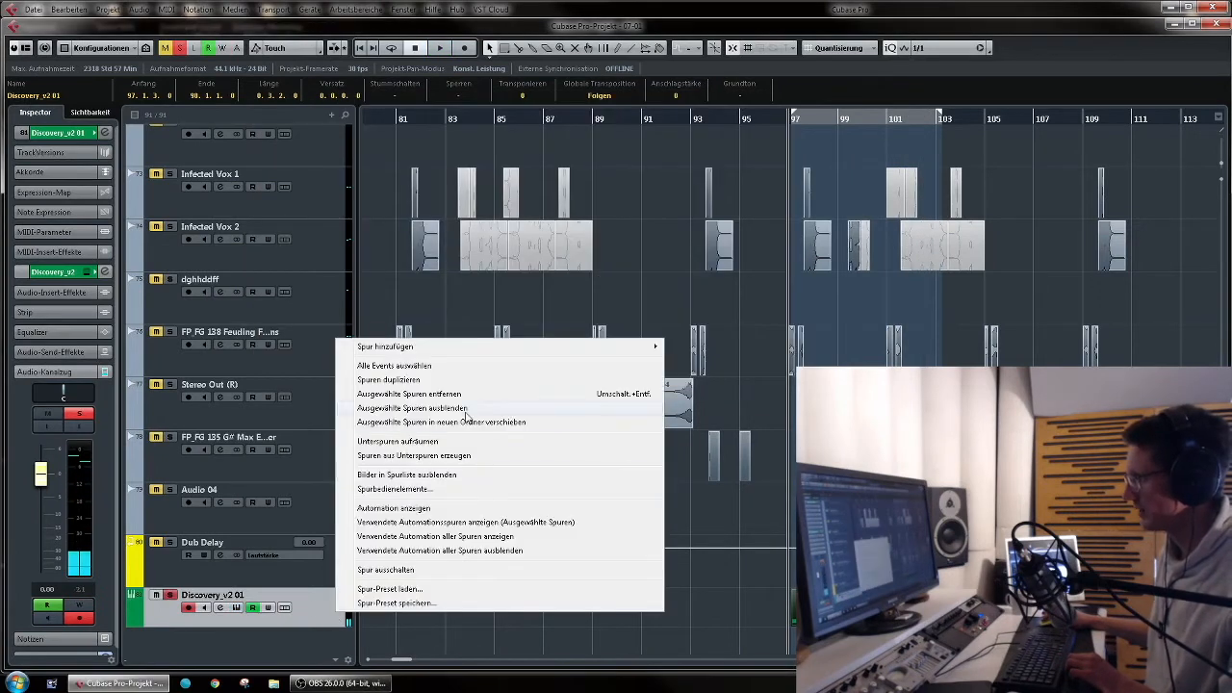
click(445, 381)
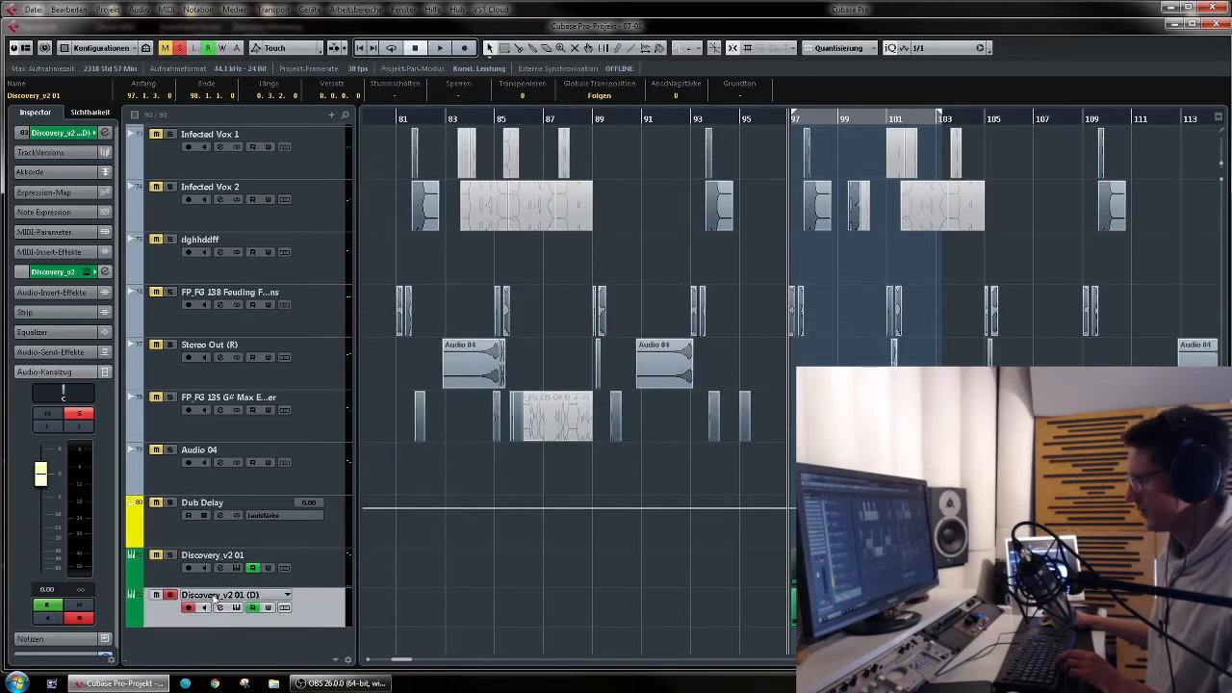
right_click(334, 610)
click(533, 514)
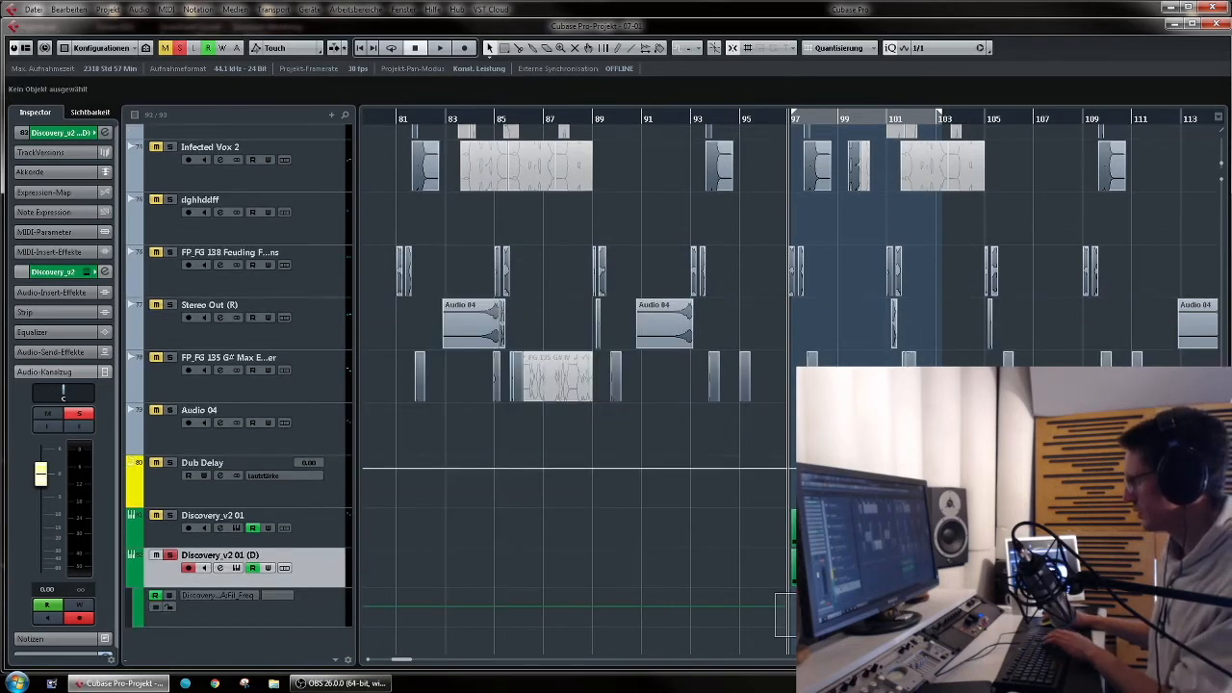
Step: Enable automation writing in the duplicate track's Discovery_v2 synth, record a filter frequency sweep during playback and close the synth
click(101, 271)
click(383, 222)
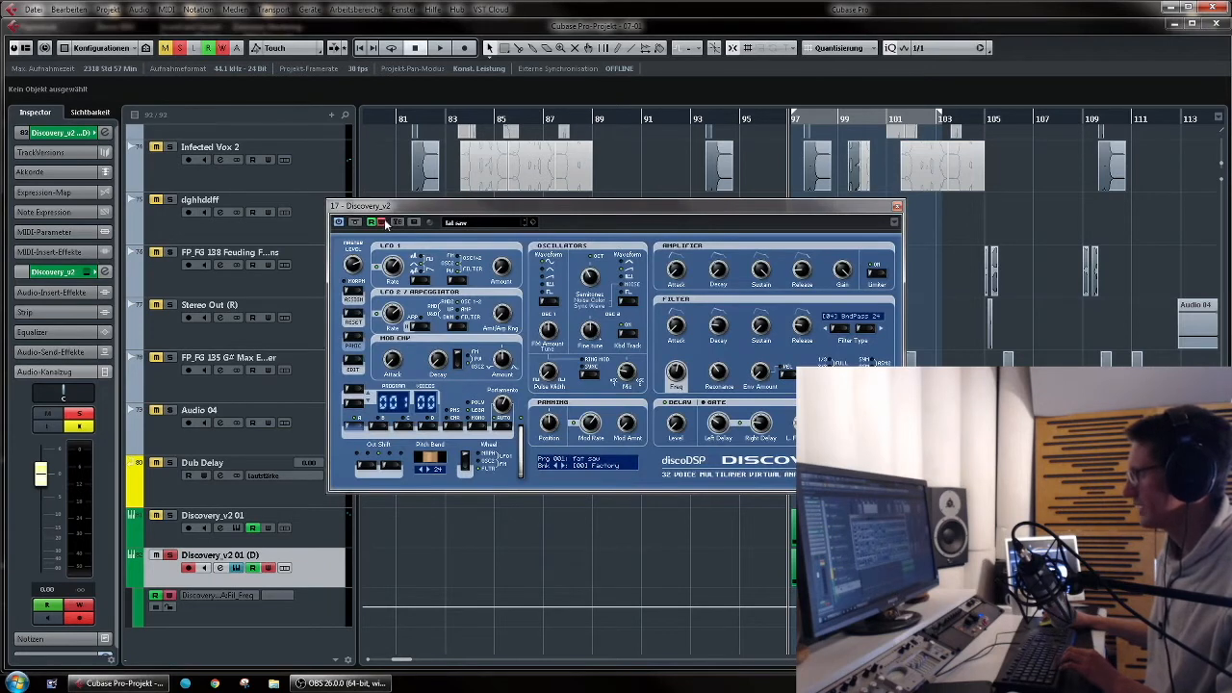
key(space)
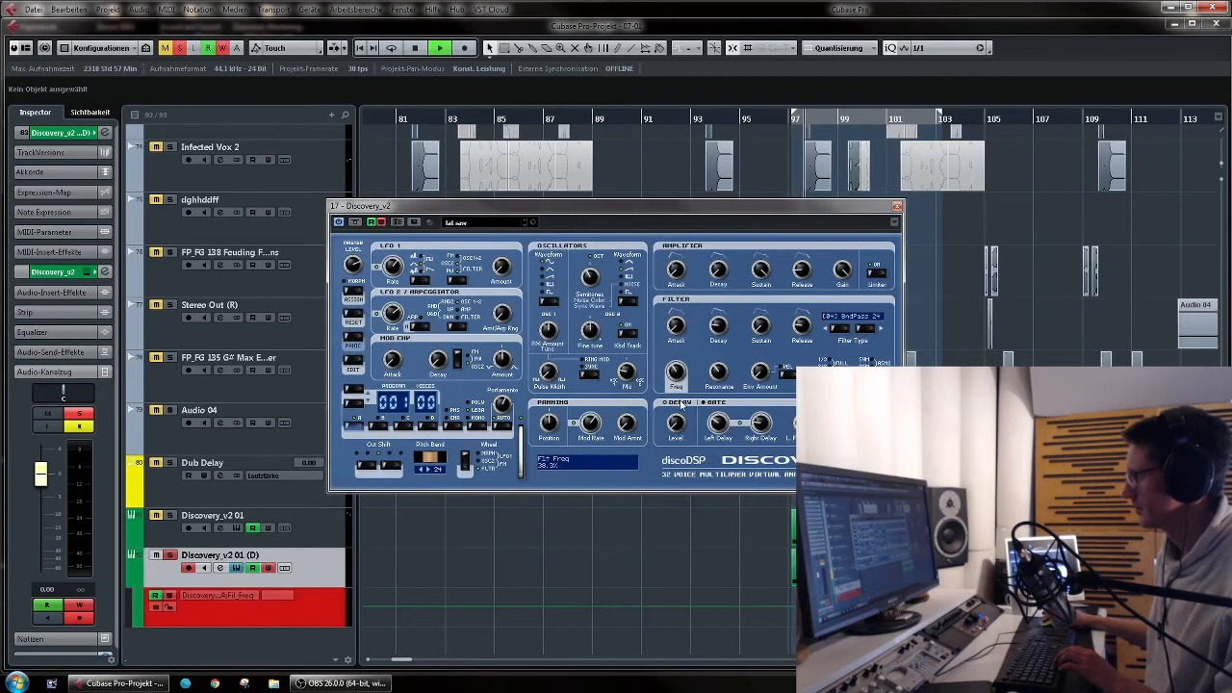
key(space)
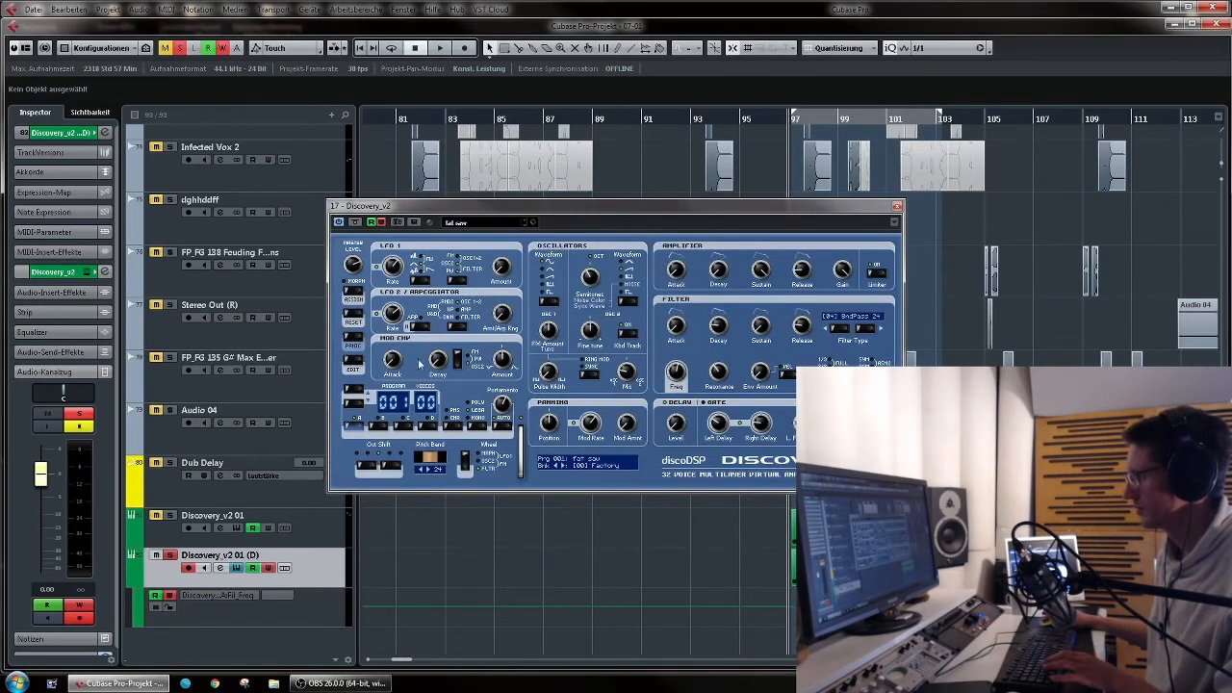
key(space)
click(677, 373)
mouse_move(677, 373)
mouse_down()
mouse_move(676, 358)
mouse_move(683, 397)
mouse_move(693, 327)
mouse_up()
key(space)
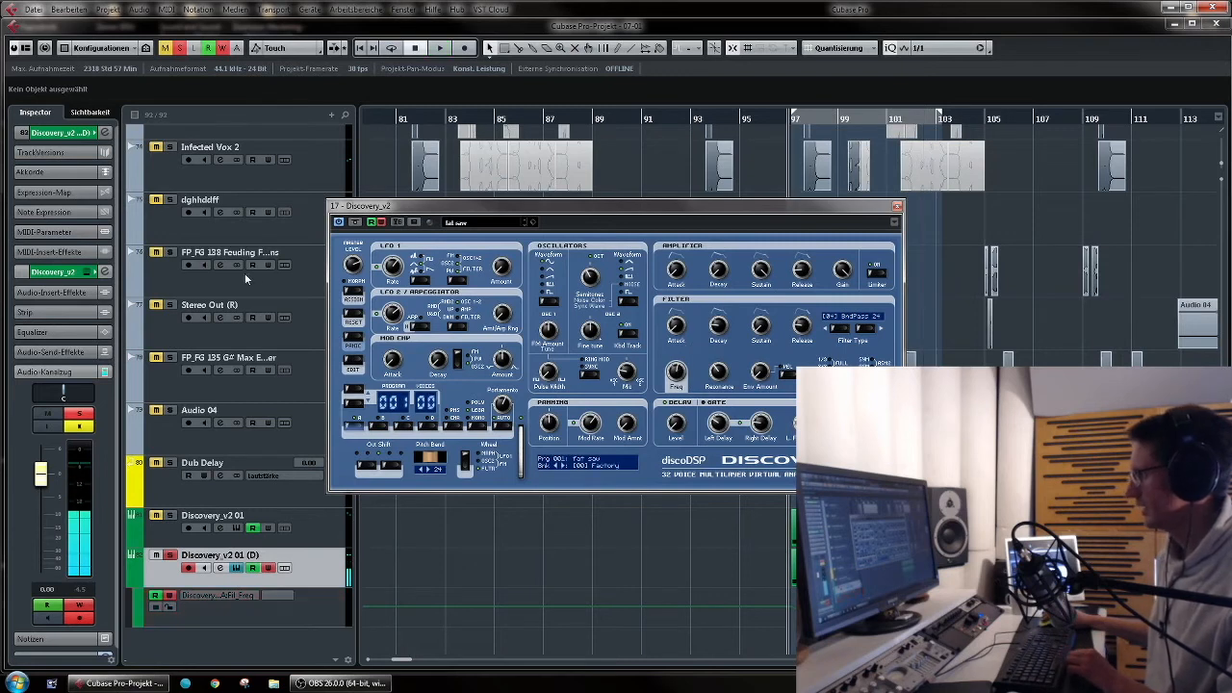
click(897, 206)
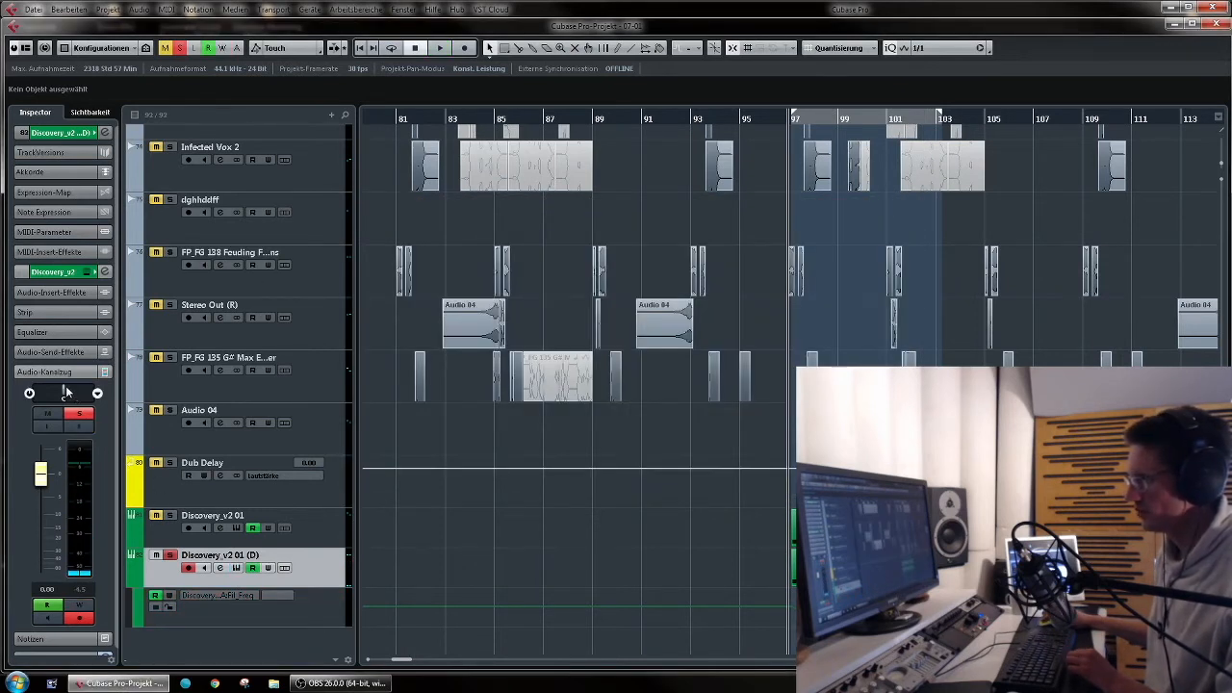
Step: Solo both Discovery_v2 tracks and audition them together
click(273, 519)
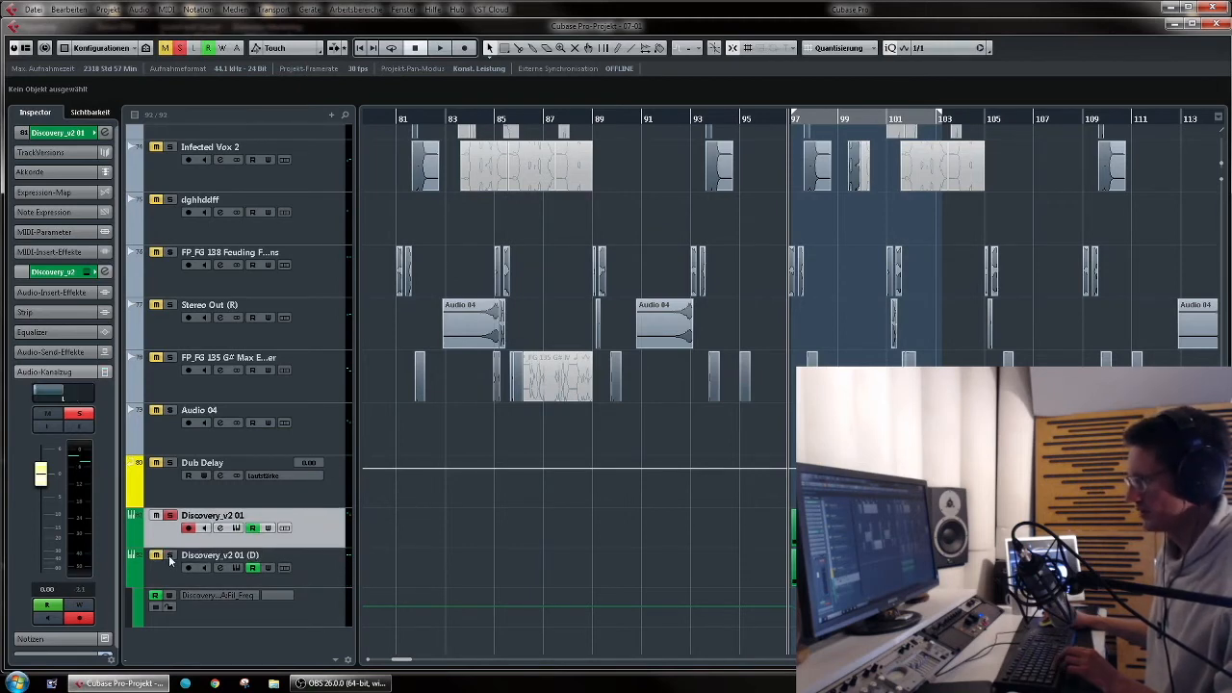
key(space)
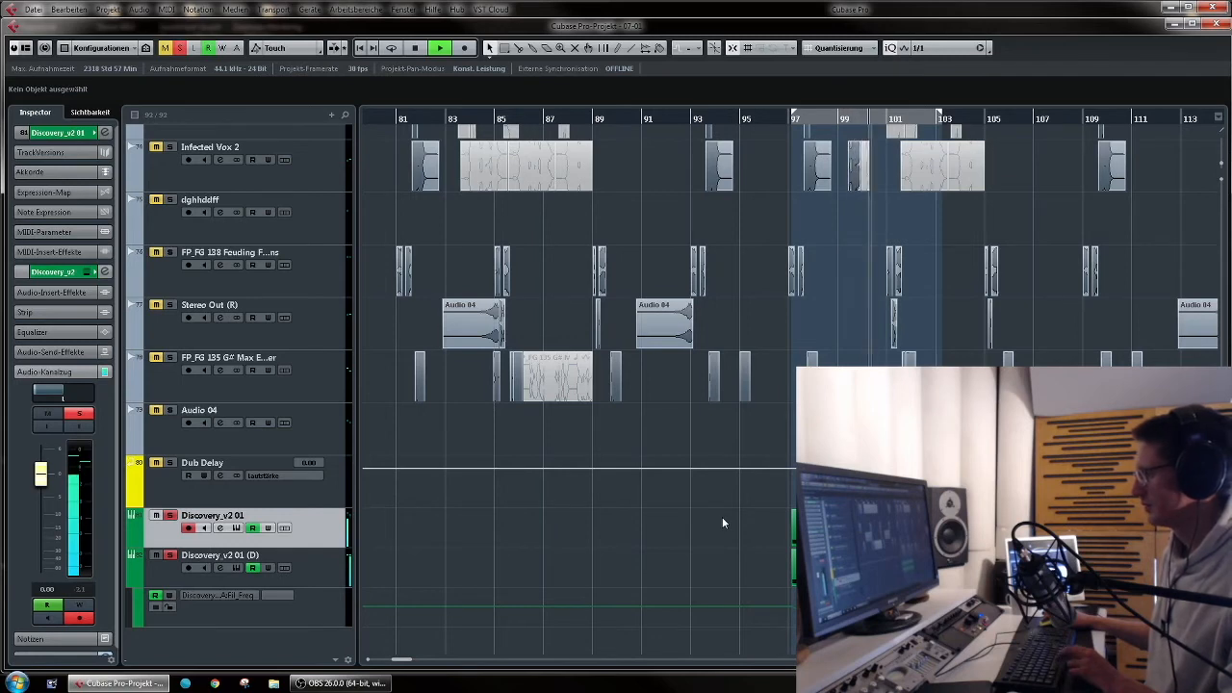
key(space)
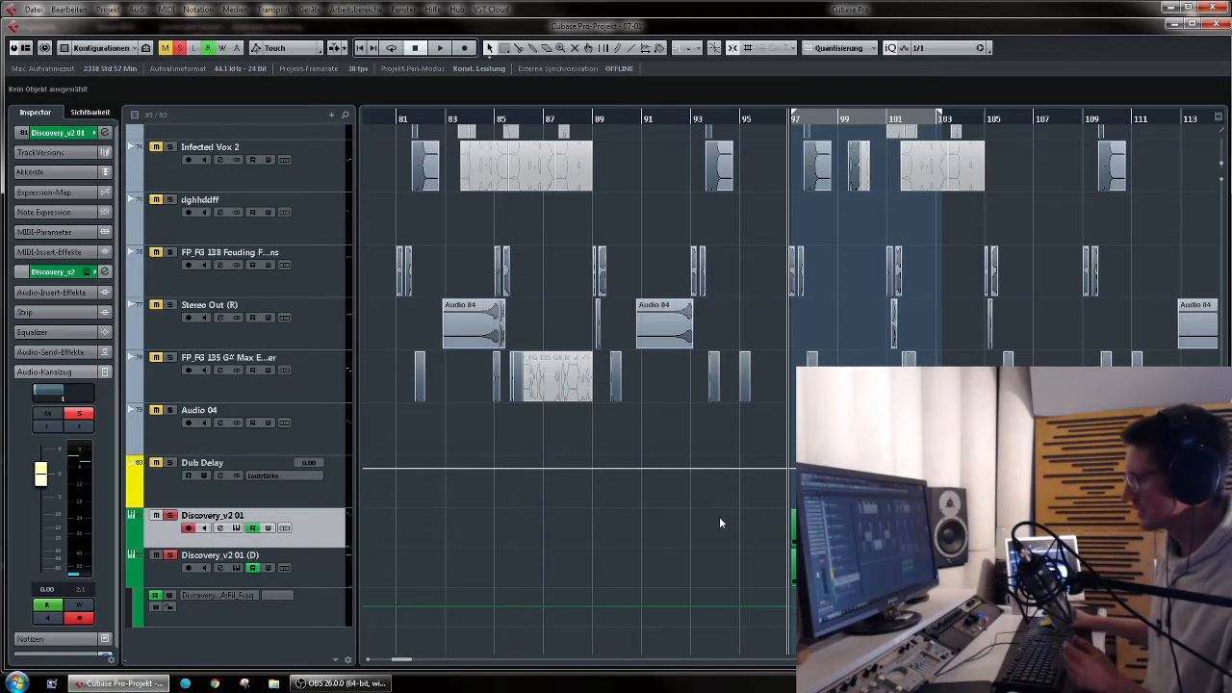
Step: Fold away the duplicate's automation lane and open the first Discovery_v2 01 part in the Key Editor
click(129, 582)
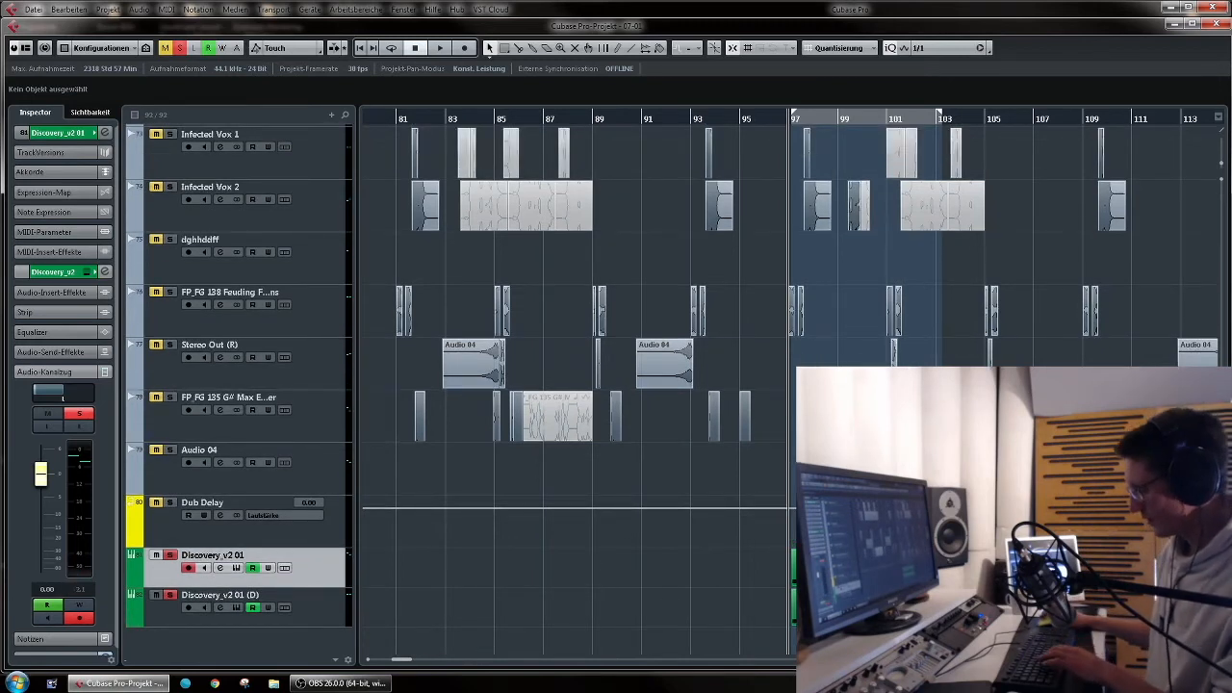
key(h)
key(h)
key(h)
key(h)
double_click(817, 568)
key(alt+5)
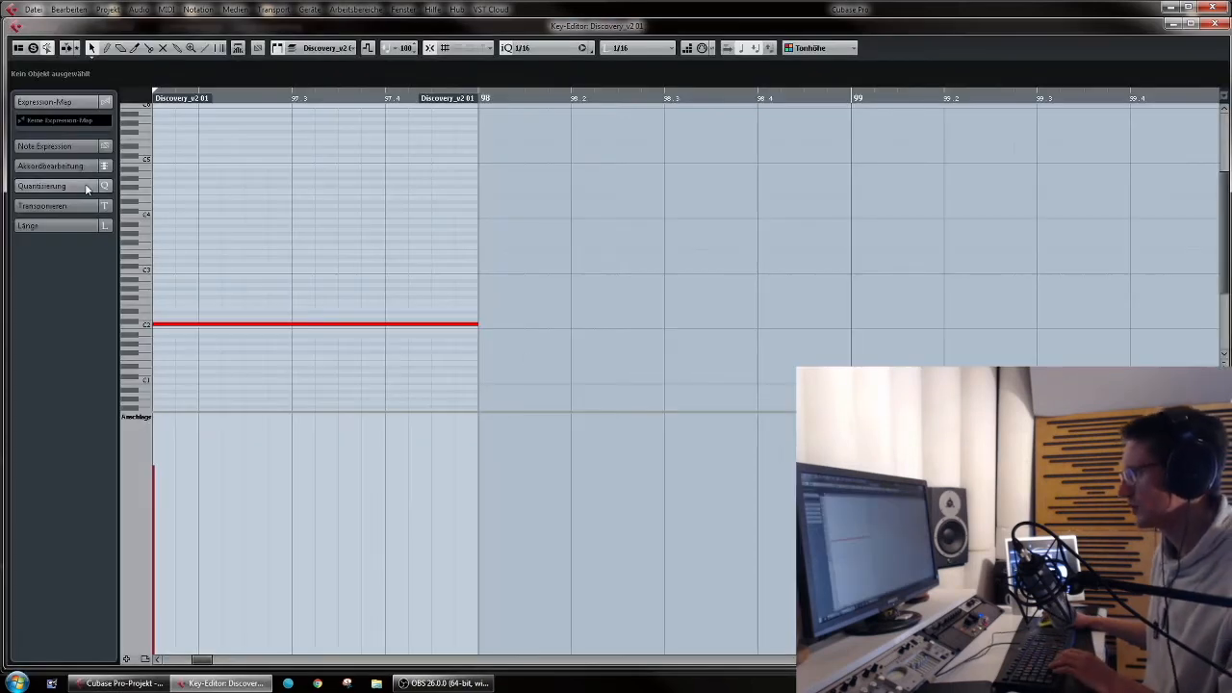
Step: Add four ascending 1/16 notes from D#2 to C#3 above the sustained note, starting at 97.2, and close the editor
click(204, 314)
key(ctrl+d)
key(Up)
key(Up)
key(ctrl+d)
key(ctrl+d)
key(Up)
key(Up)
key(Up)
key(Up)
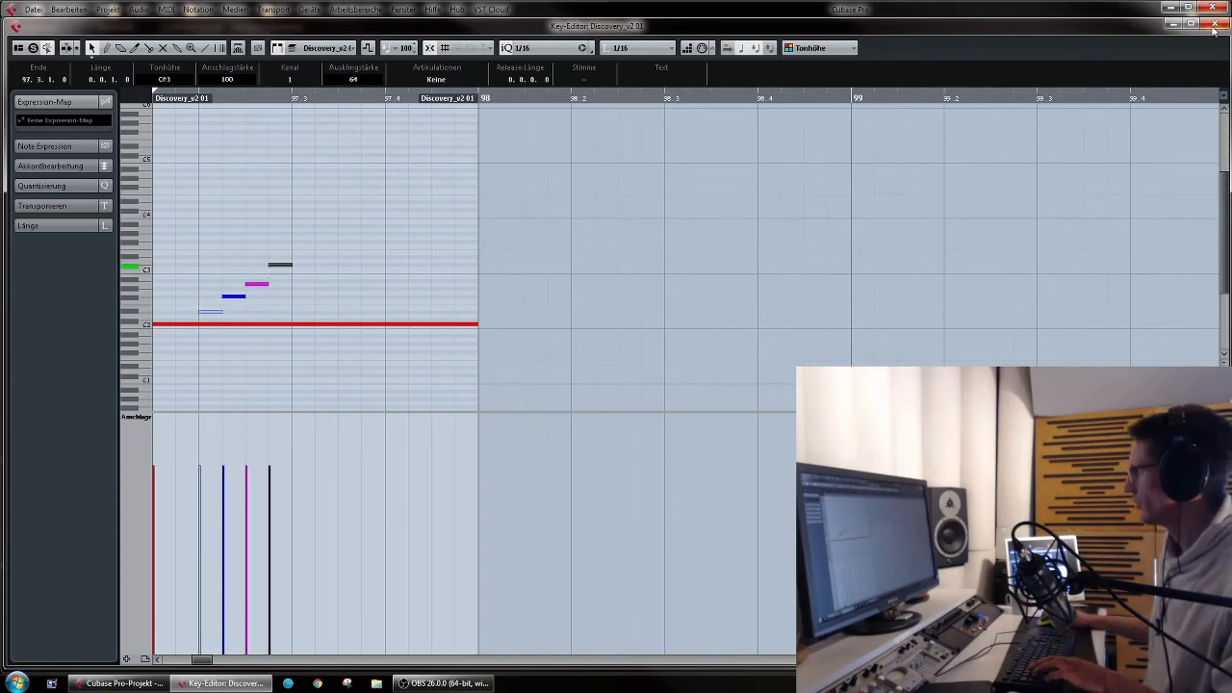
click(1213, 25)
Step: Reopen the Discovery_v2 01 part, shift its four ascending notes slightly off the grid and close the editor
right_click(328, 575)
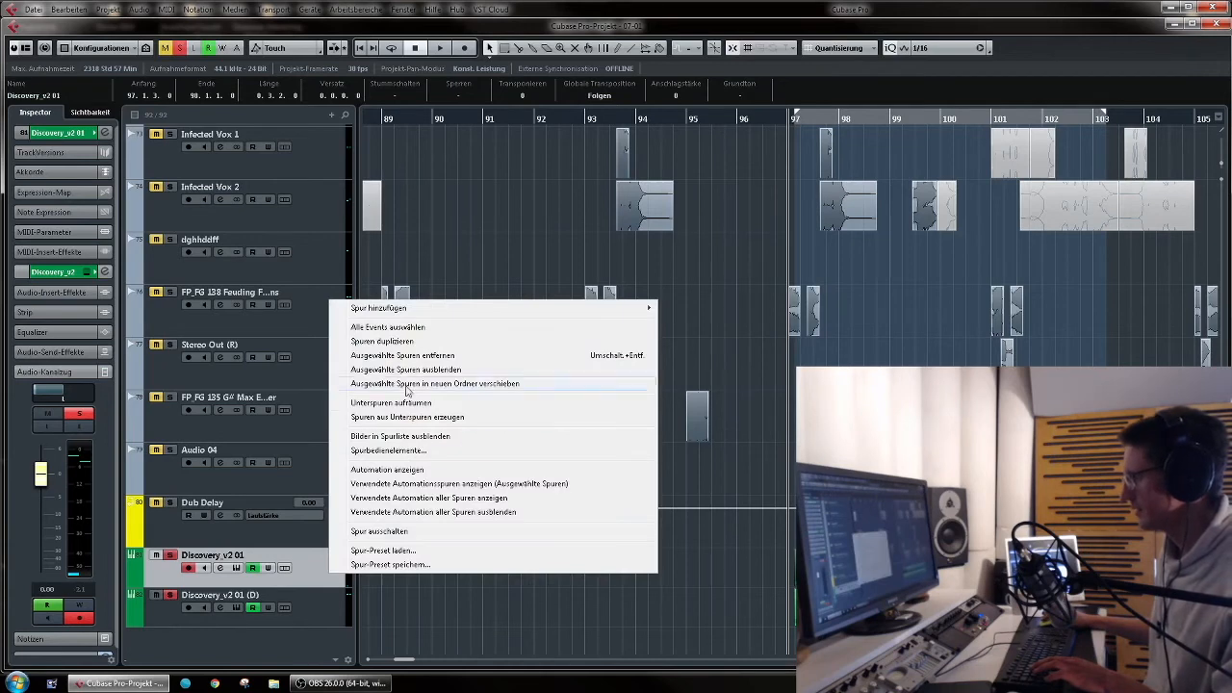
click(679, 638)
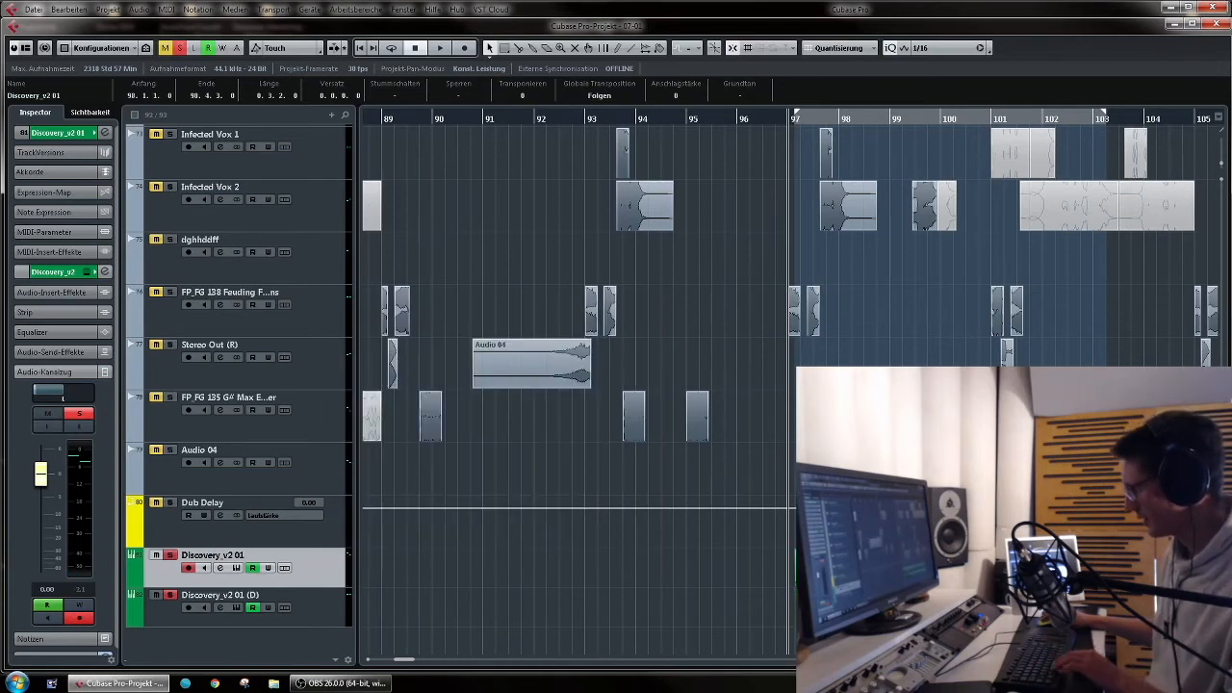
double_click(827, 568)
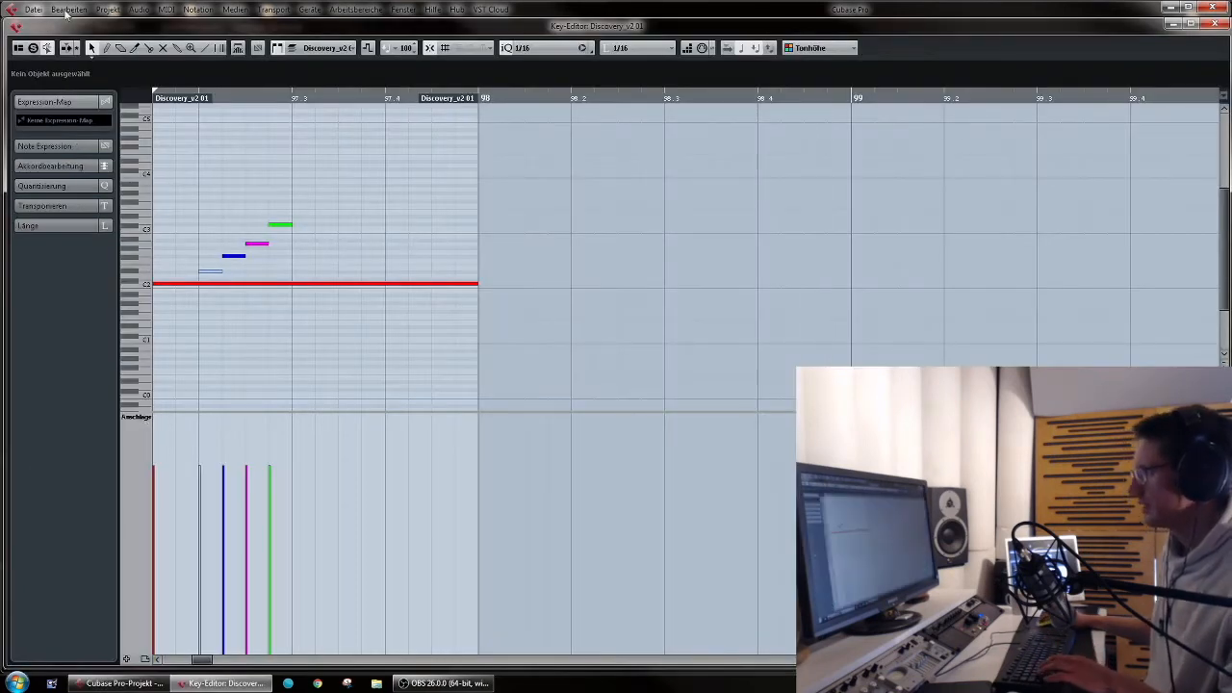
drag(241, 98, 257, 132)
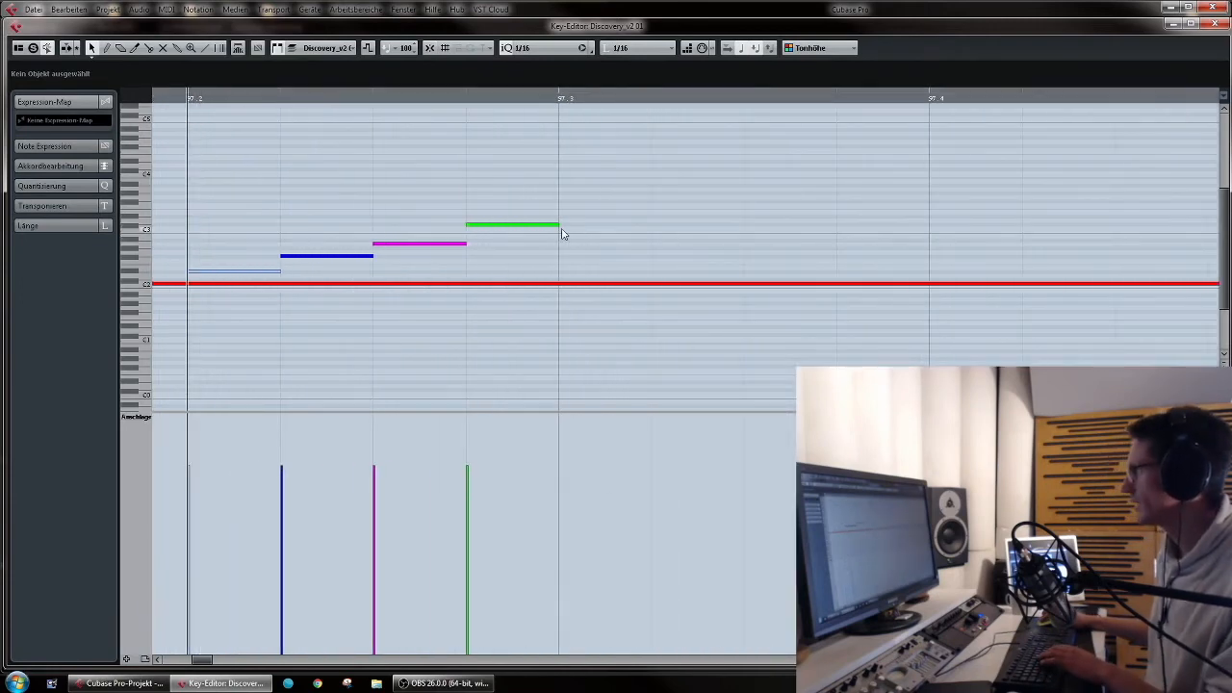
drag(495, 234, 500, 234)
click(386, 246)
drag(385, 246, 385, 247)
click(301, 257)
drag(295, 261, 290, 262)
click(196, 277)
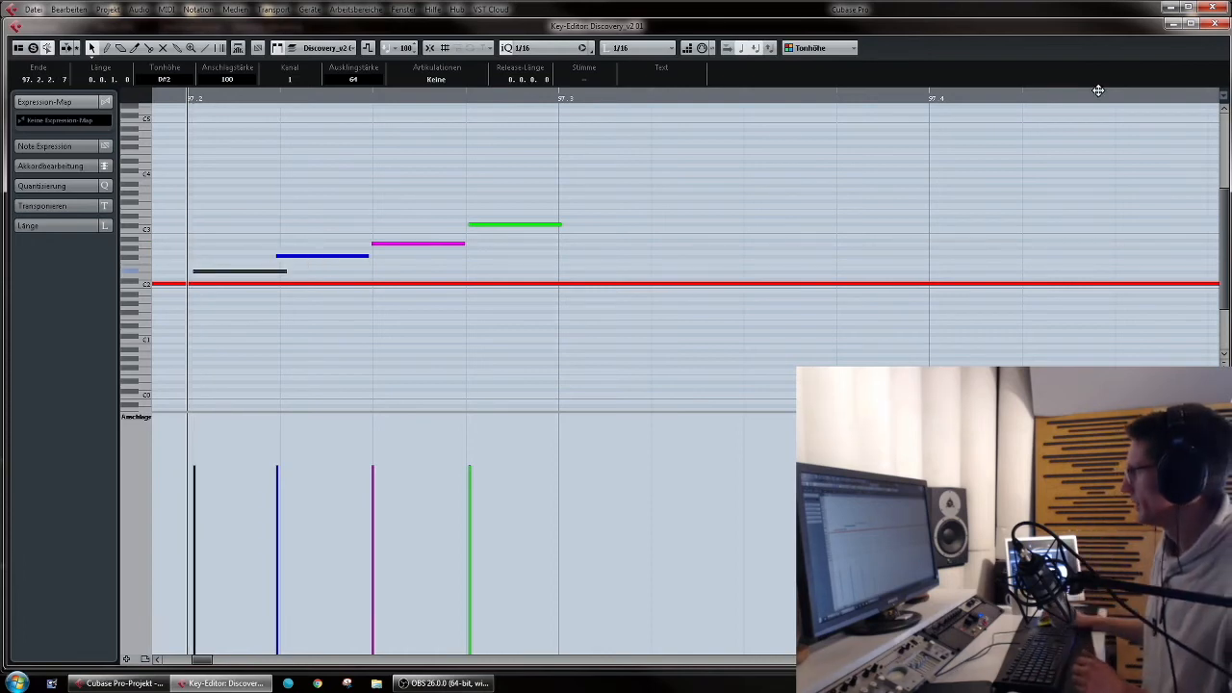
click(1212, 23)
Step: Add a new group channel to the project
click(667, 556)
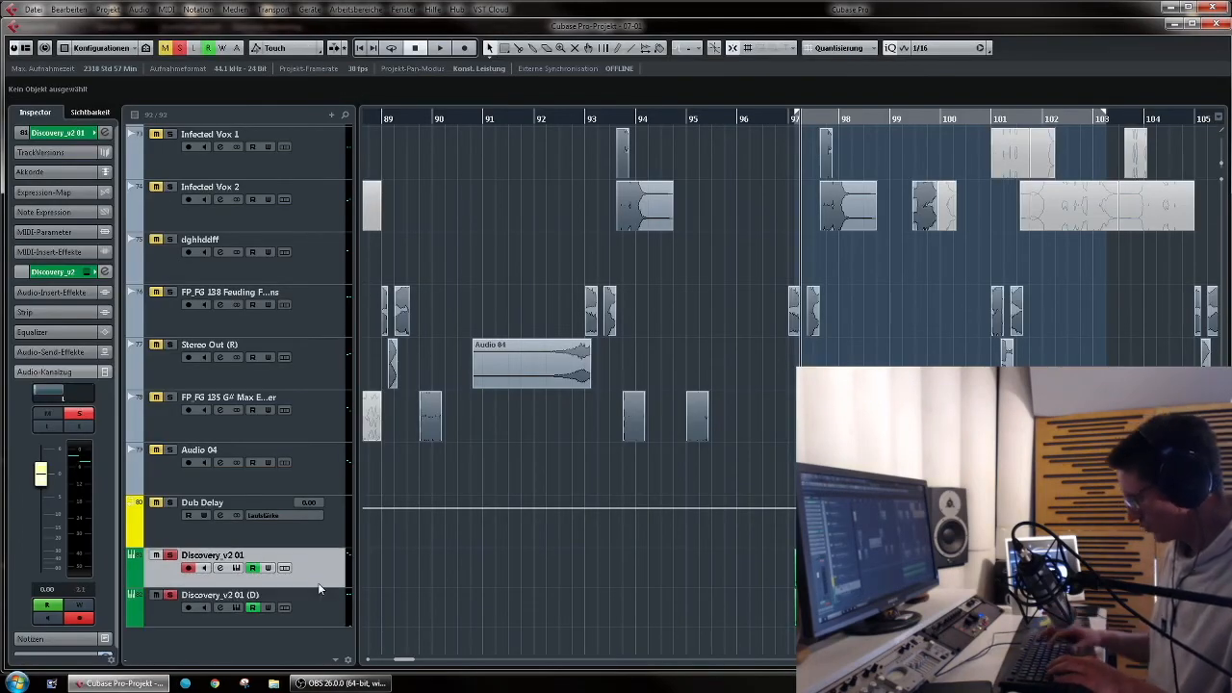
key(alt+g)
click(813, 359)
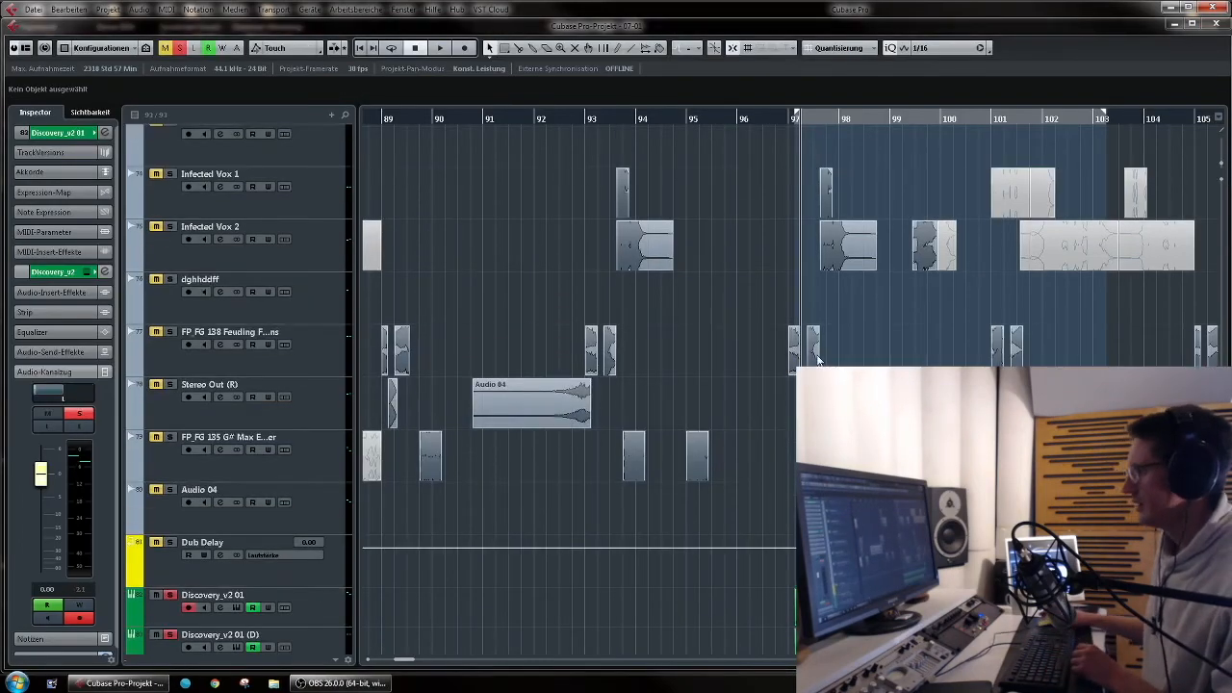
Step: Enable the low-cut filter in the Discovery_v2 01 channel's equalizer and set it to 142.5 Hz
click(313, 578)
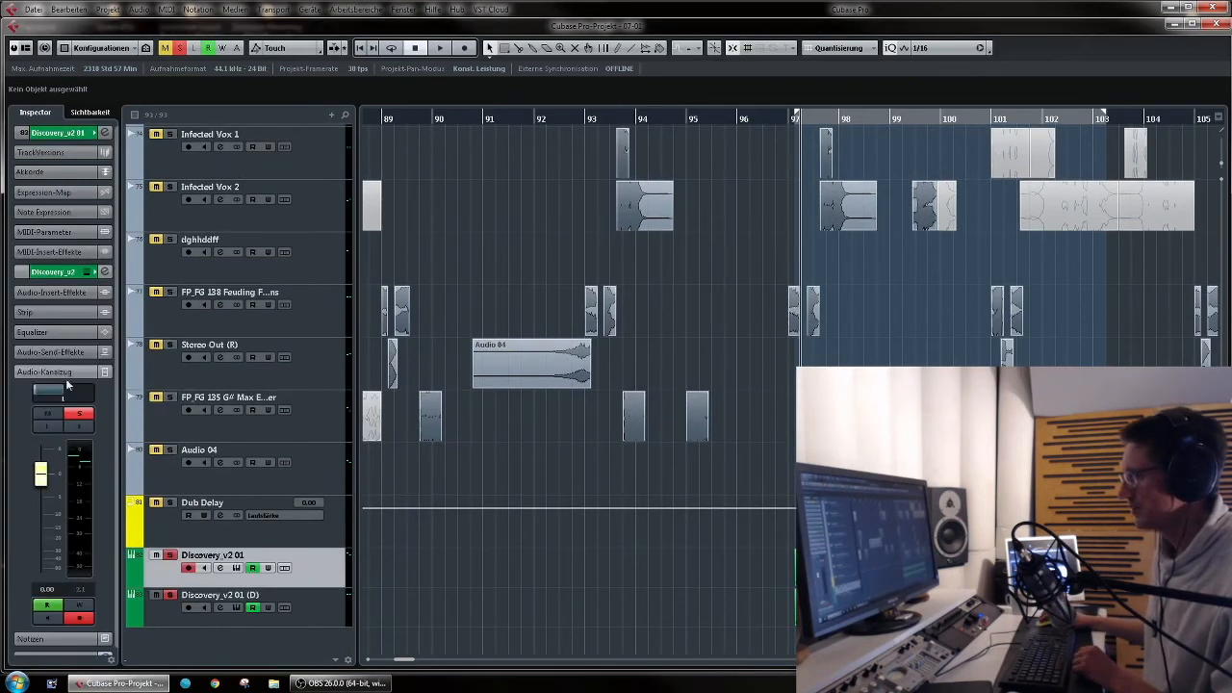
click(80, 426)
click(408, 374)
scroll(430, 377, up, 10)
scroll(431, 378, down, 3)
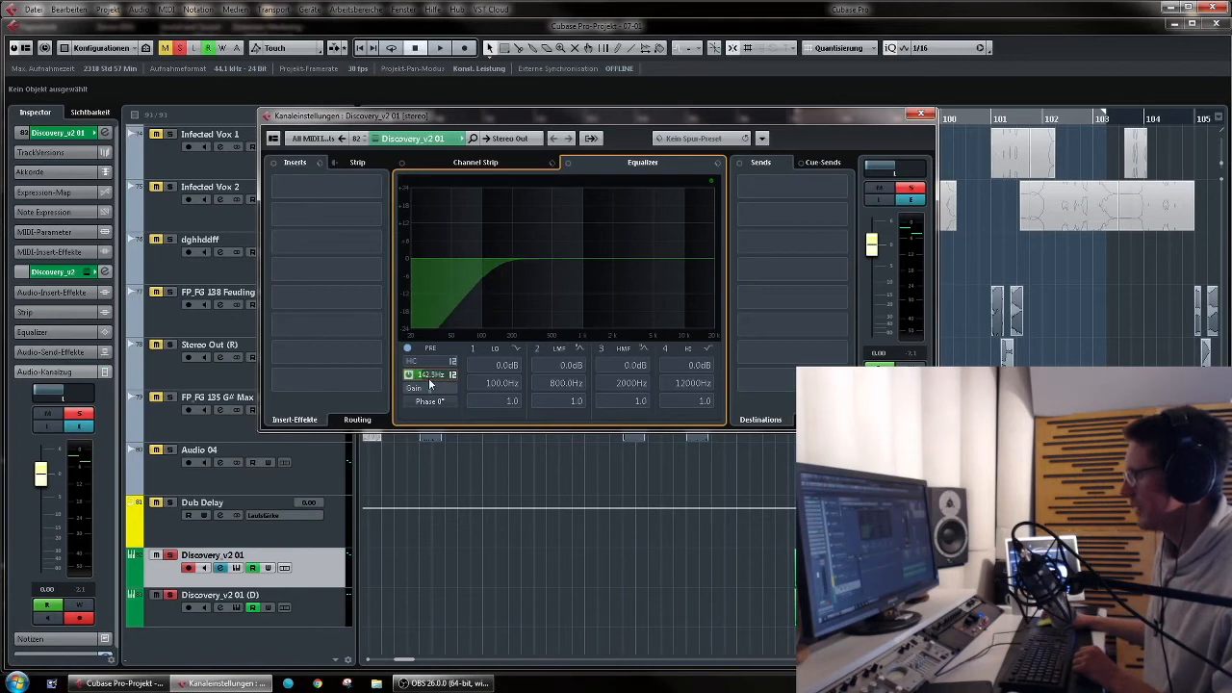
Step: Enable a 142.5 Hz low cut on the Discovery_v2 01 (D) channel and close its channel settings
click(317, 610)
click(83, 427)
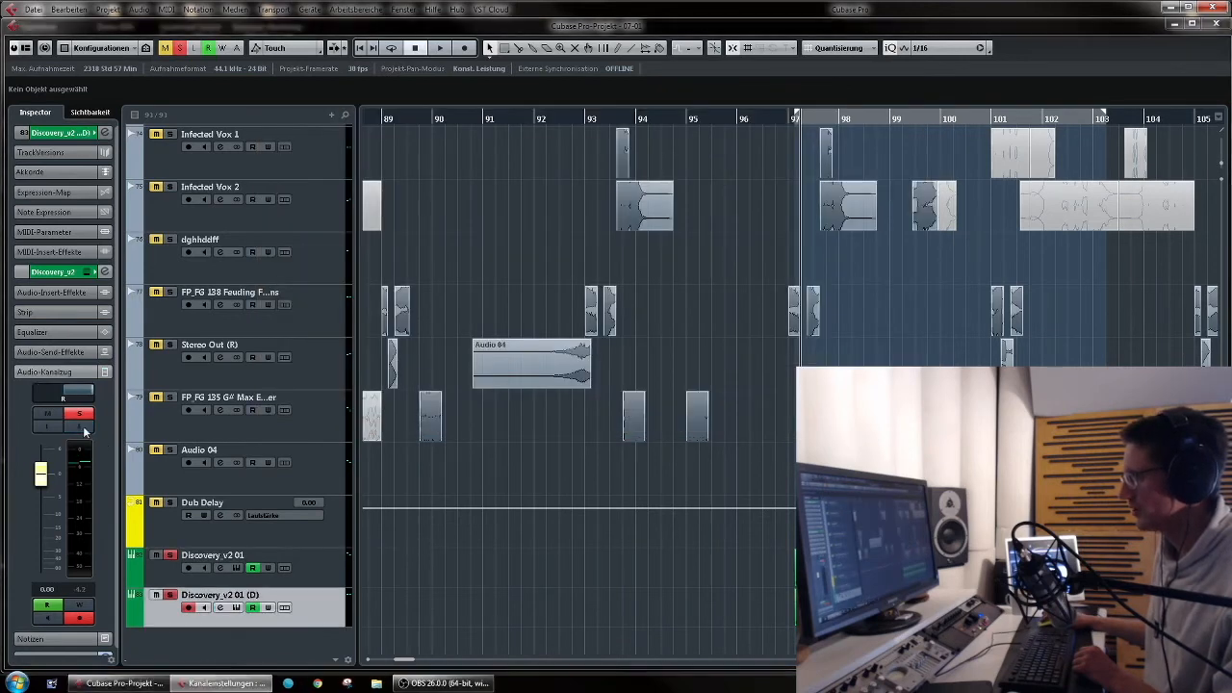
click(438, 377)
scroll(437, 379, up, 8)
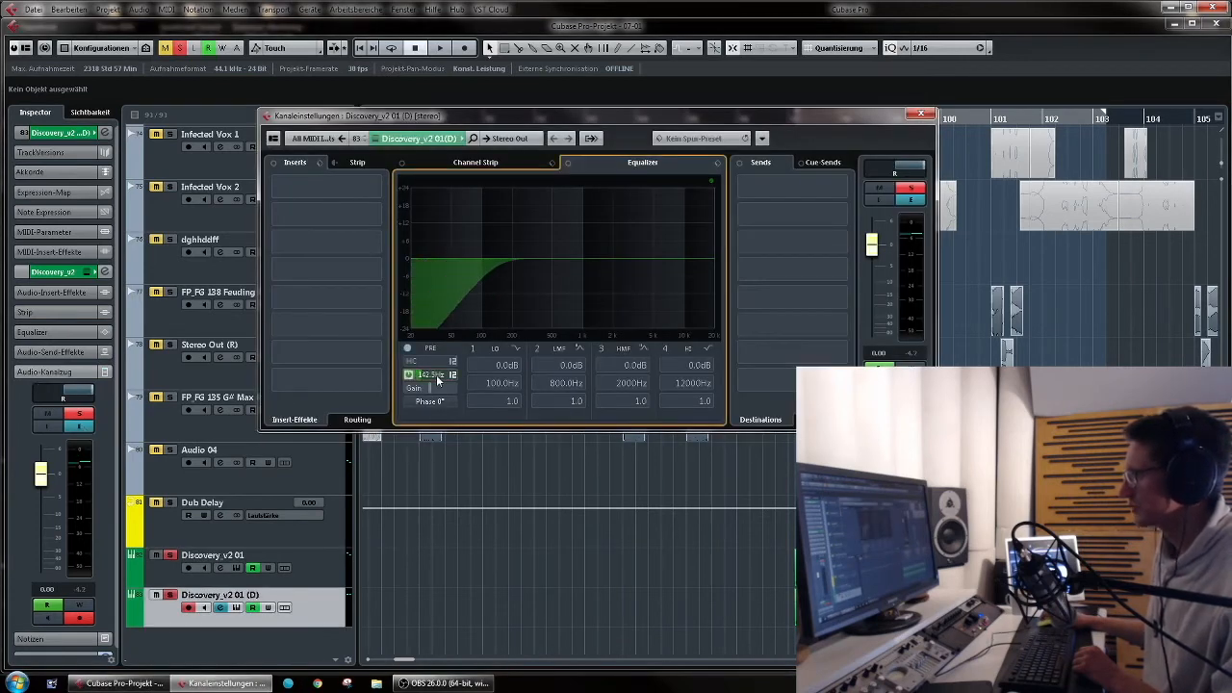
click(922, 114)
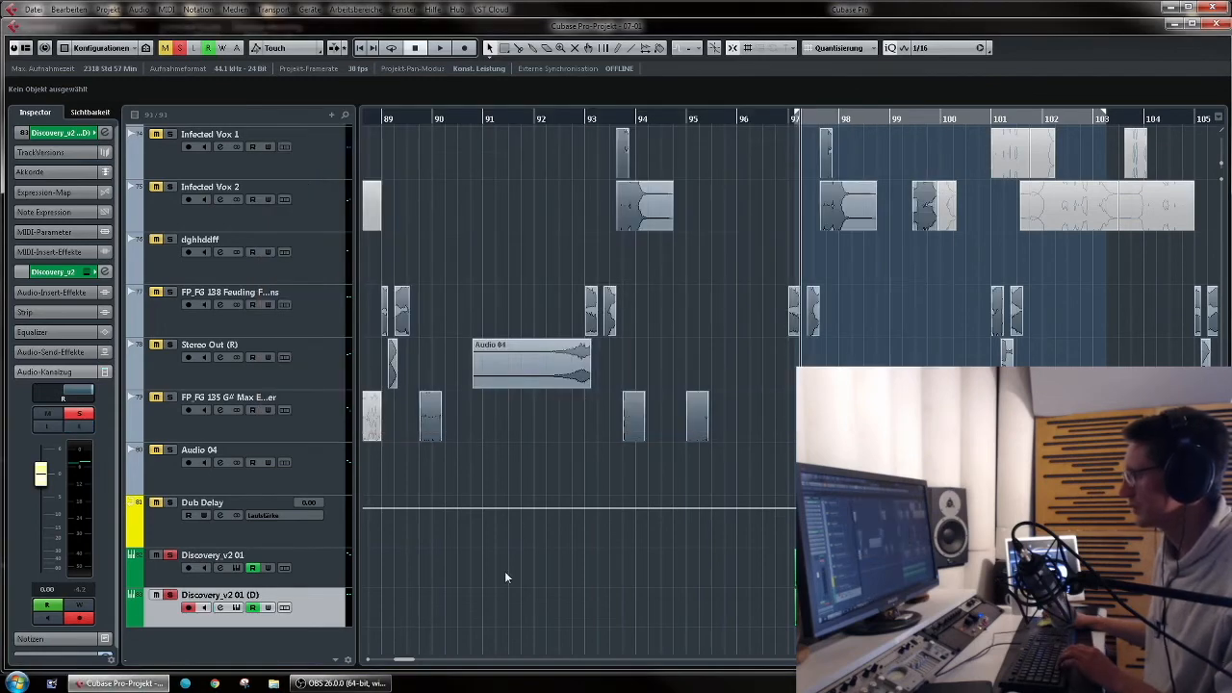
Step: Route the outputs of both Discovery_v2 tracks to Group 5 in the MixConsole, then close it
ctrl+click(322, 572)
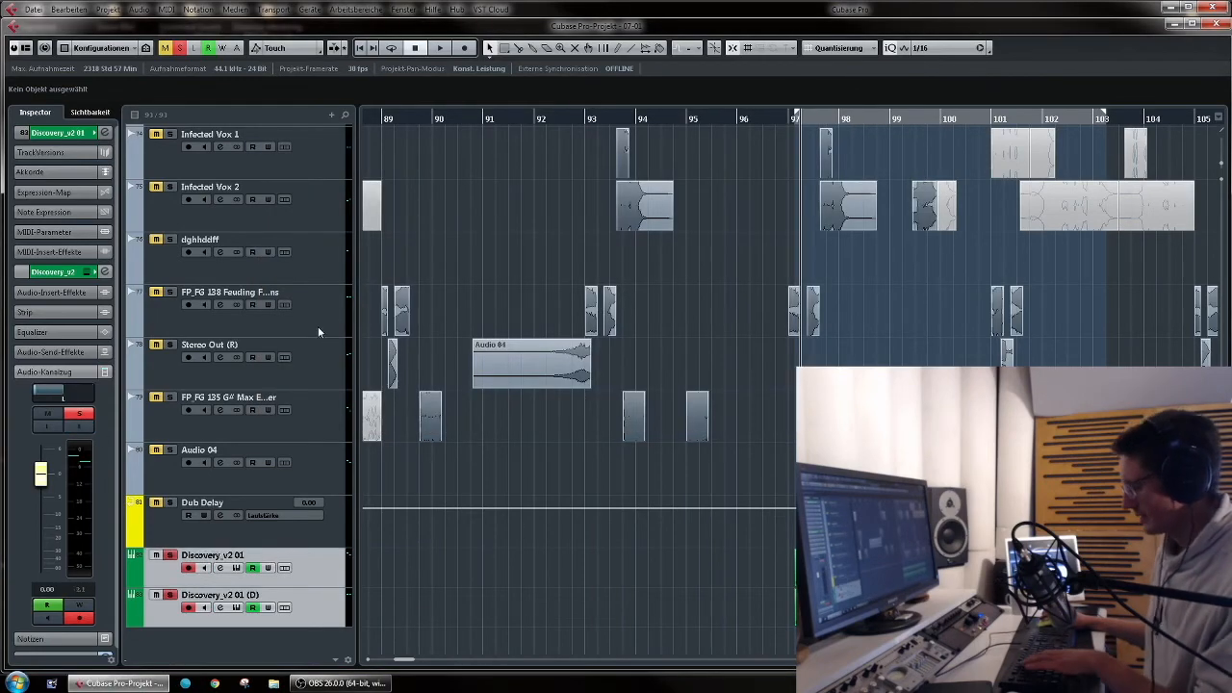
key(F3)
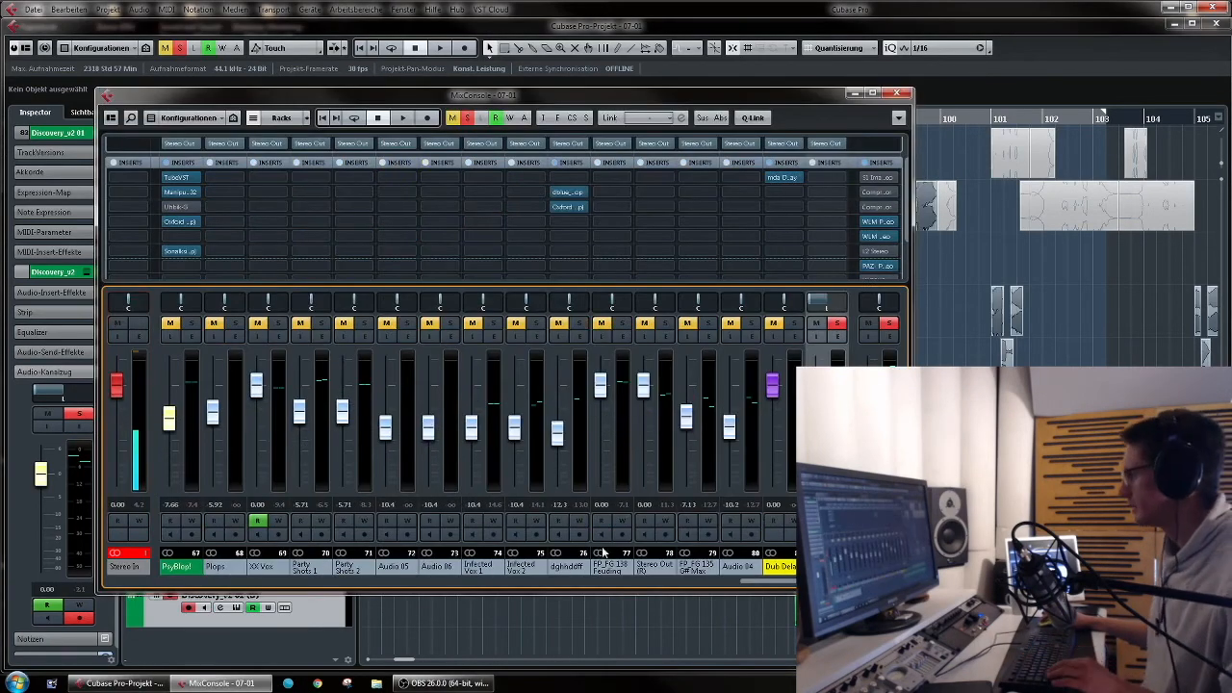
drag(791, 584, 801, 583)
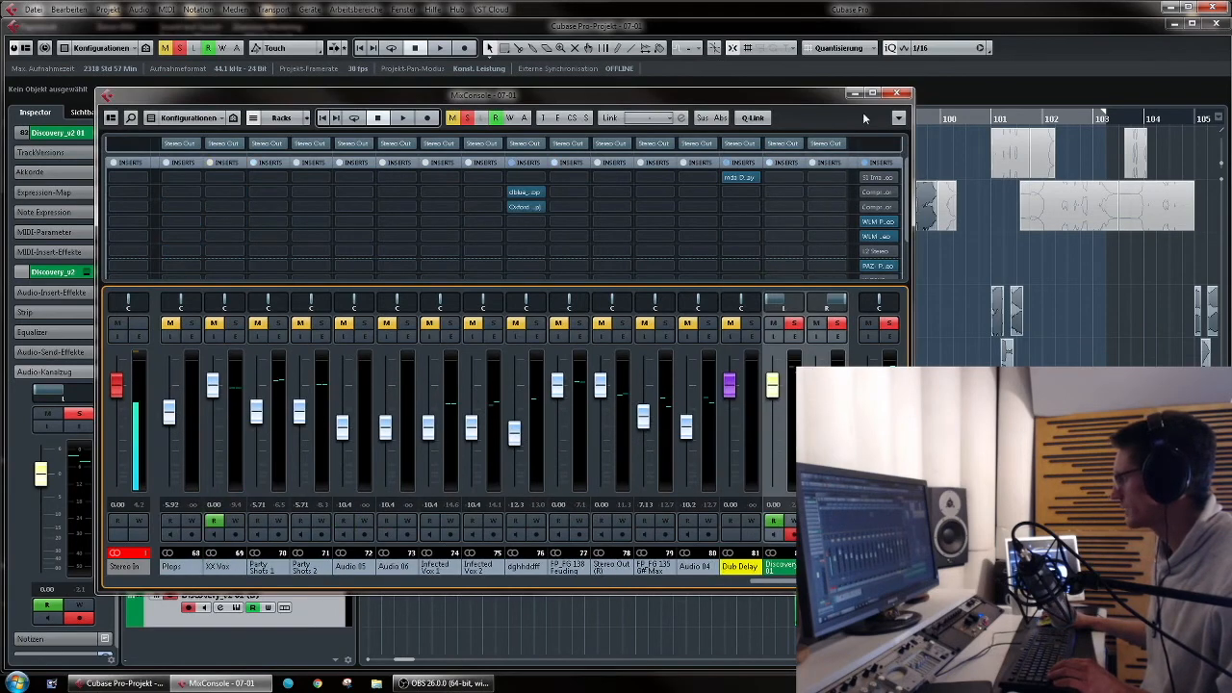
click(795, 145)
click(827, 281)
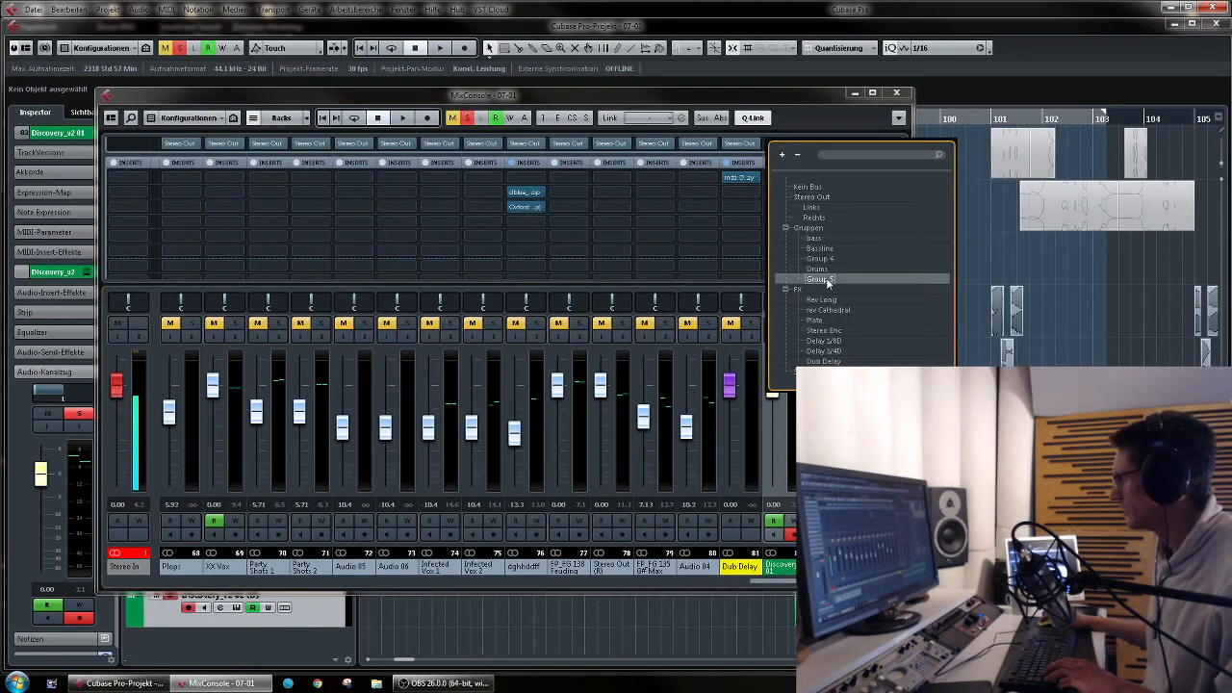
click(897, 93)
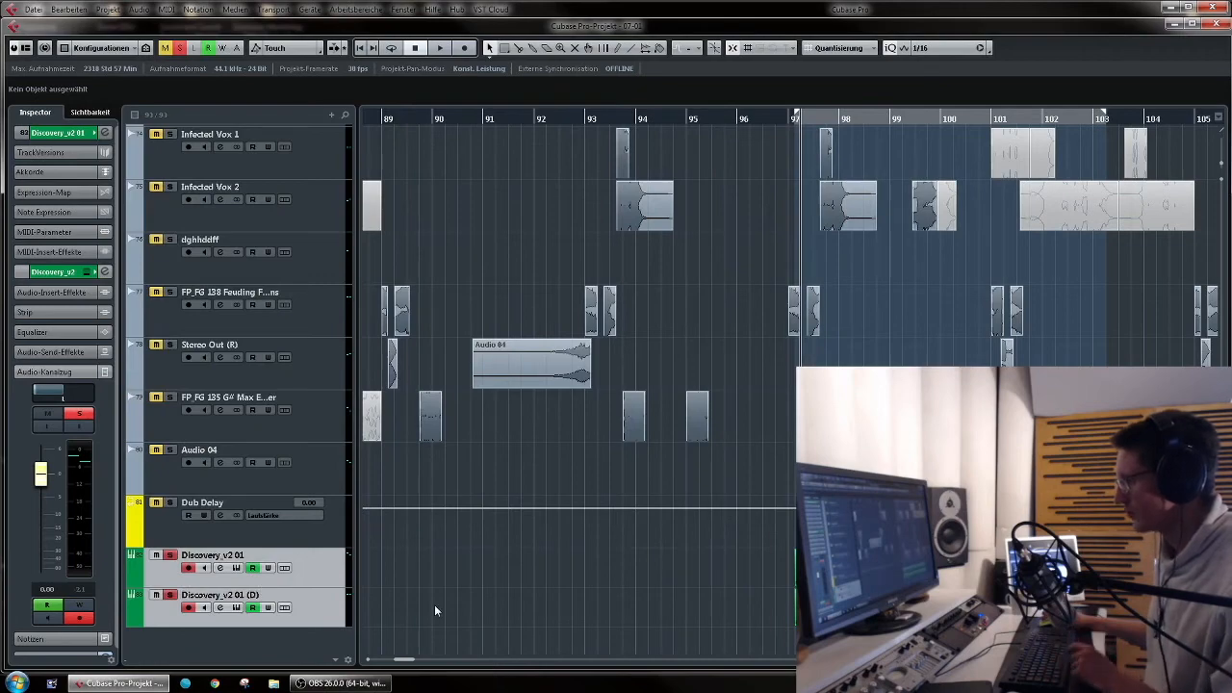
Step: Move the Group 5 track down the track list to directly below Discovery_v2 01 (D)
scroll(484, 462, up, 20)
scroll(390, 430, down, 5)
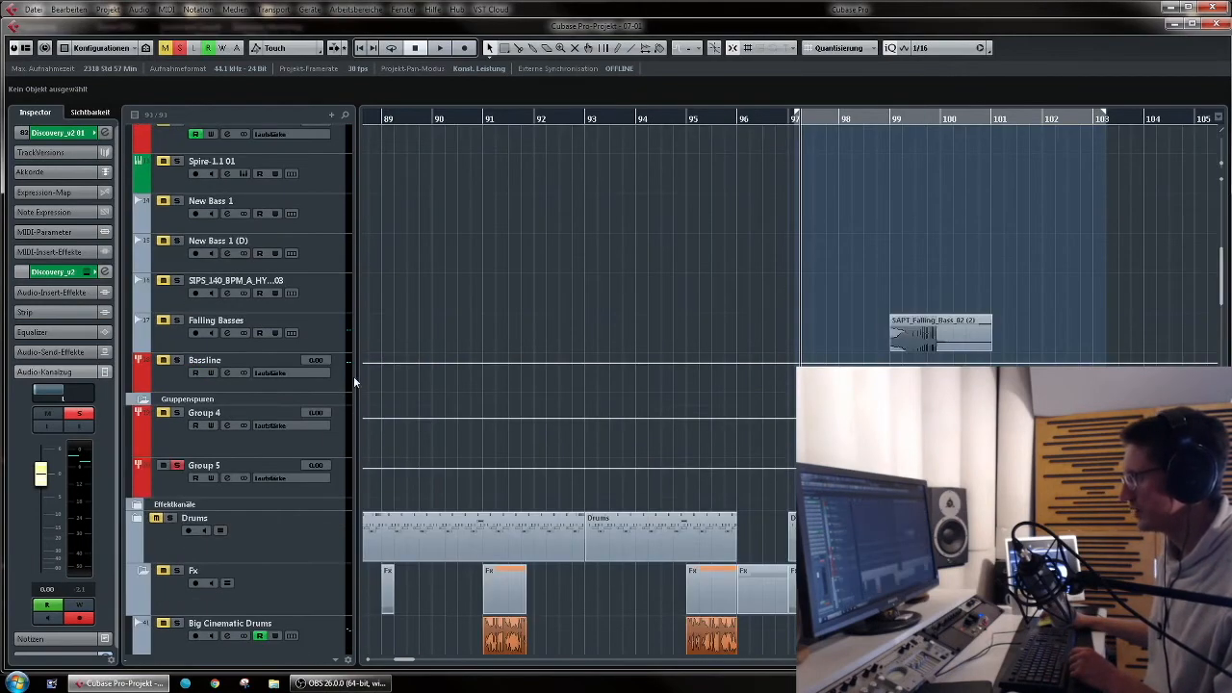
click(294, 465)
scroll(251, 584, down, 6)
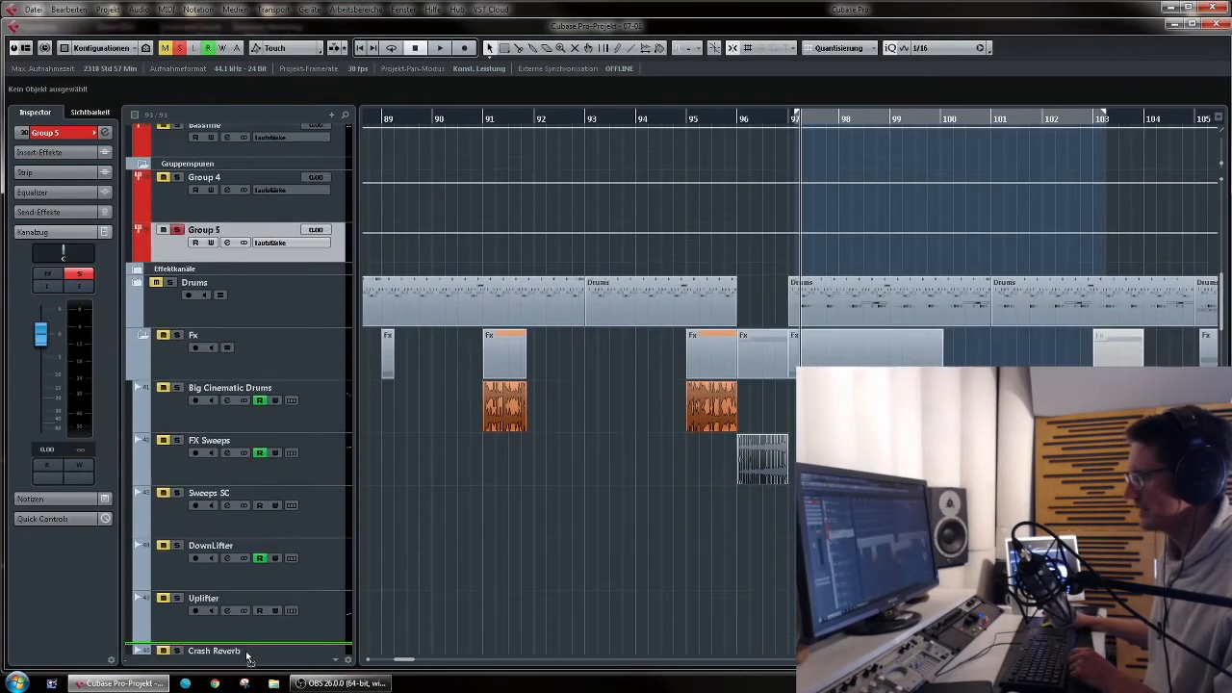
scroll(248, 635, down, 20)
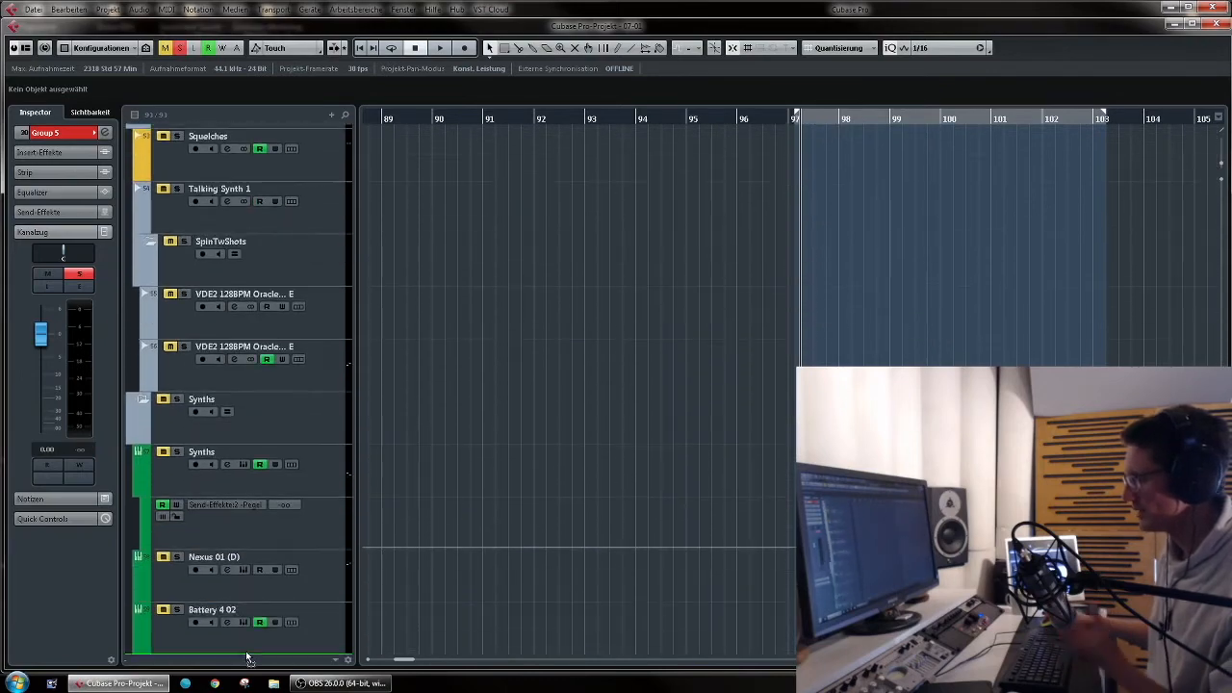
scroll(248, 658, down, 20)
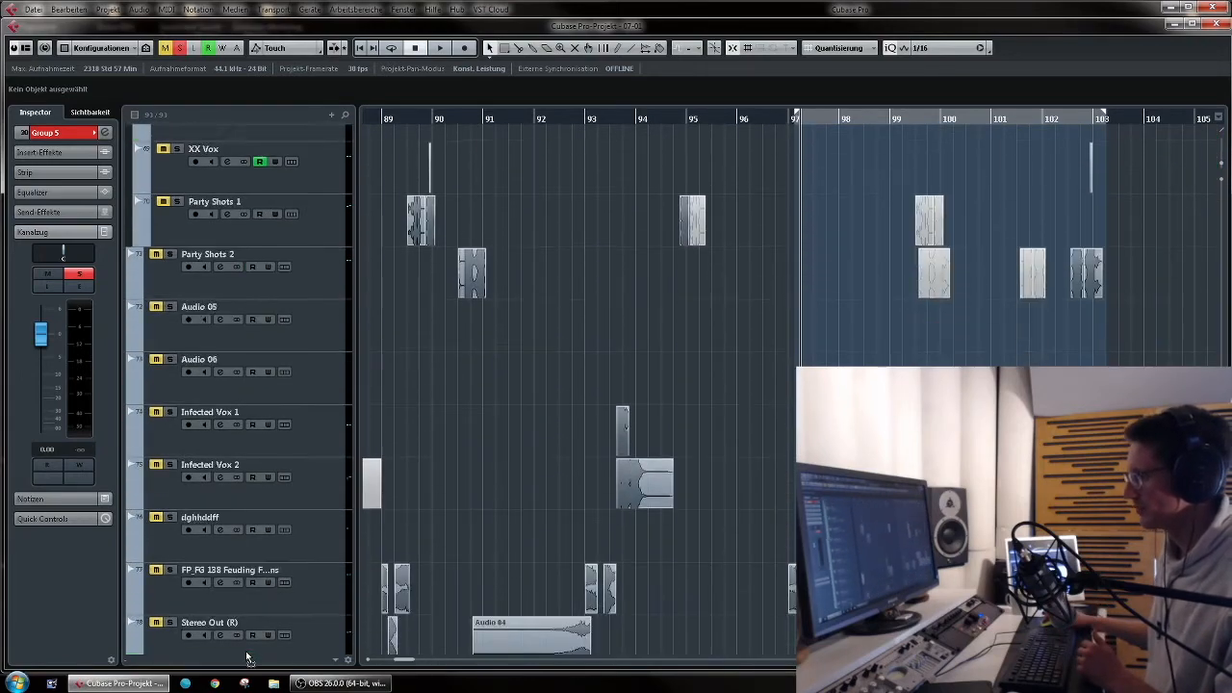
scroll(238, 635, down, 2)
Step: Audition the synths through Group 5 and open the group's channel settings
click(171, 595)
click(171, 595)
key(space)
key(e)
key(space)
Step: Insert BitCrusher in Group 5's second insert slot and raise its sample divider while auditioning the effect
click(365, 213)
text(dis)
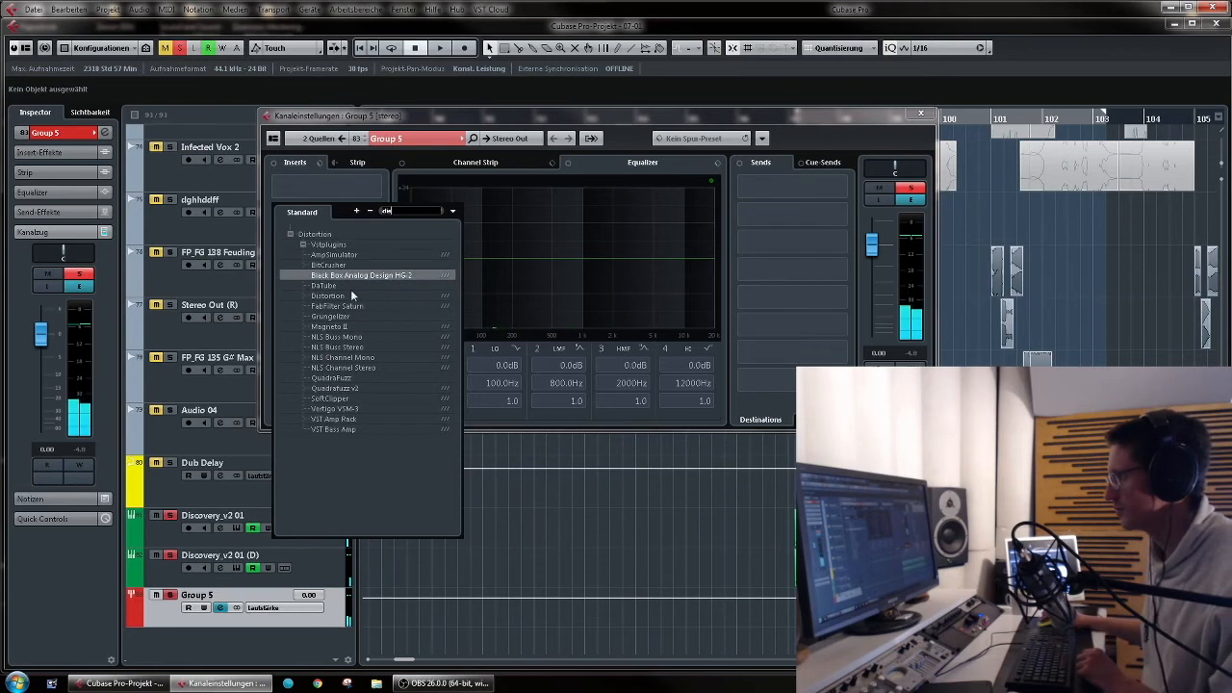
click(343, 266)
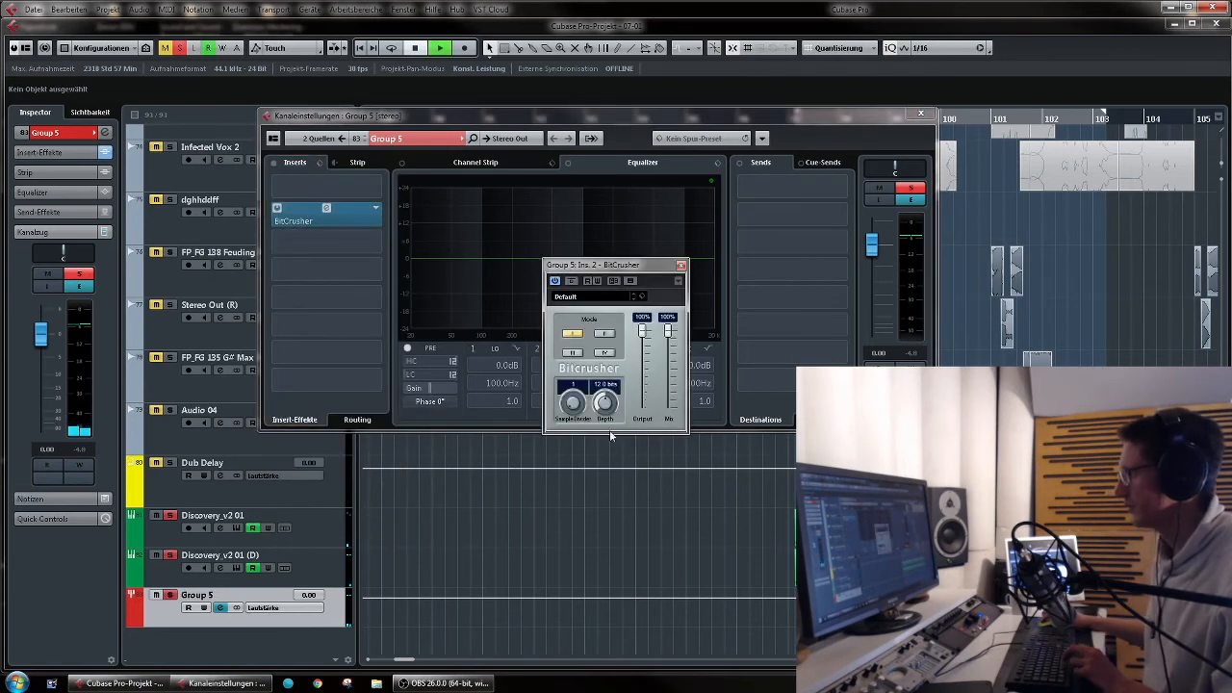
key(space)
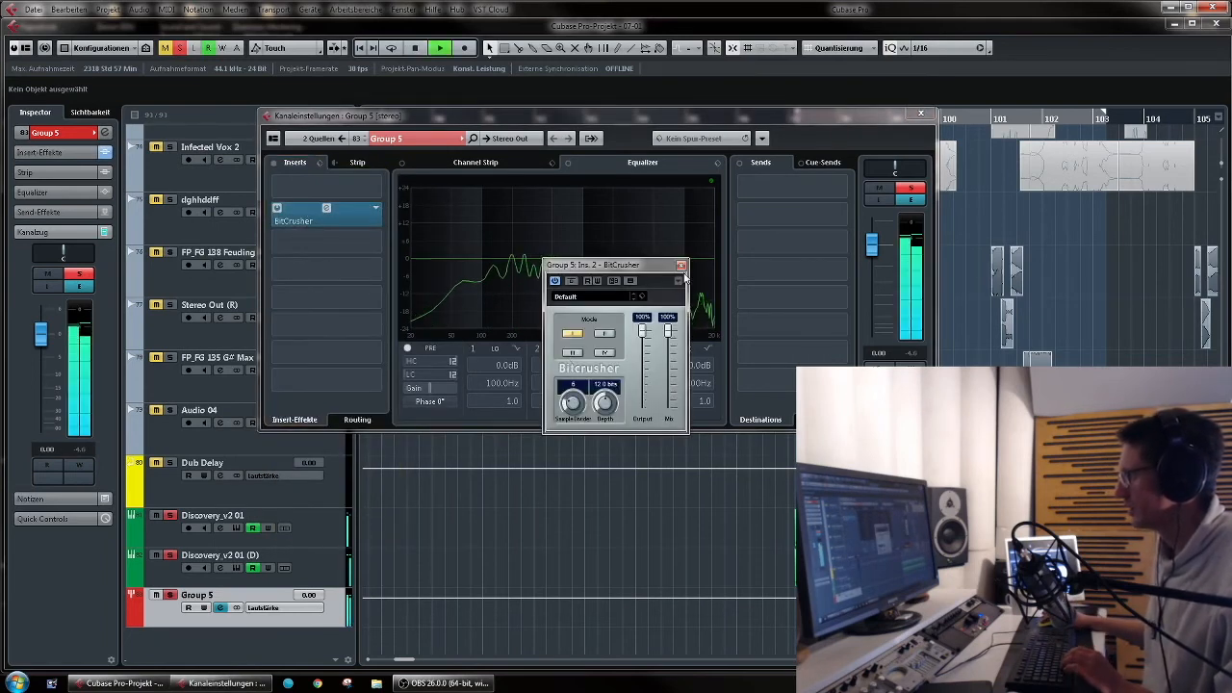
Step: Insert the REQ 6 Stereo equalizer in Group 5's fourth insert slot
click(306, 254)
click(343, 267)
text(req)
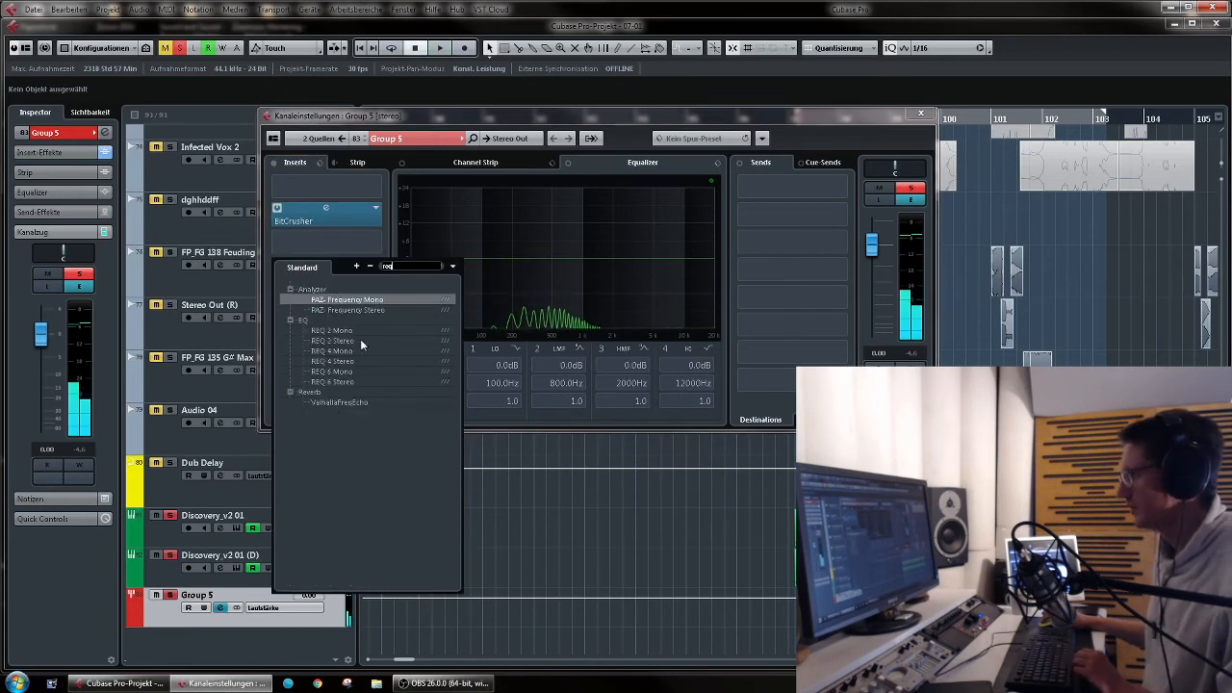
click(332, 381)
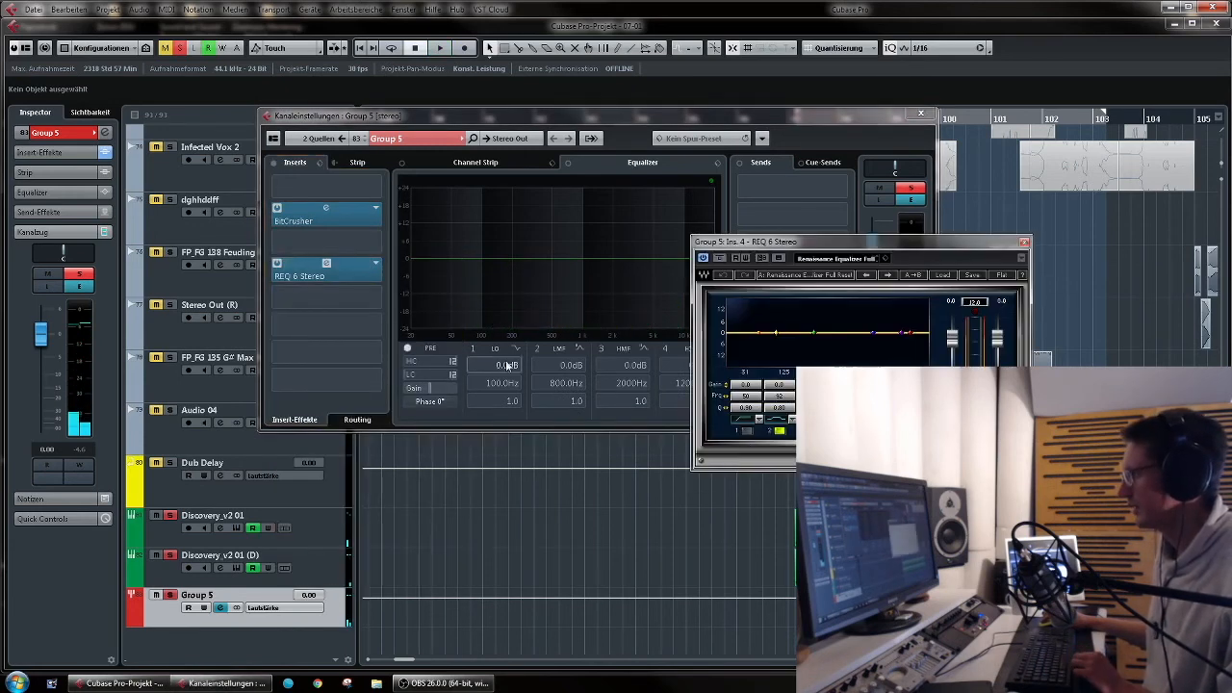
Step: Enable REQ 6's first band as a low cut, raise its cutoff frequency while auditioning, and close the equalizer
click(746, 431)
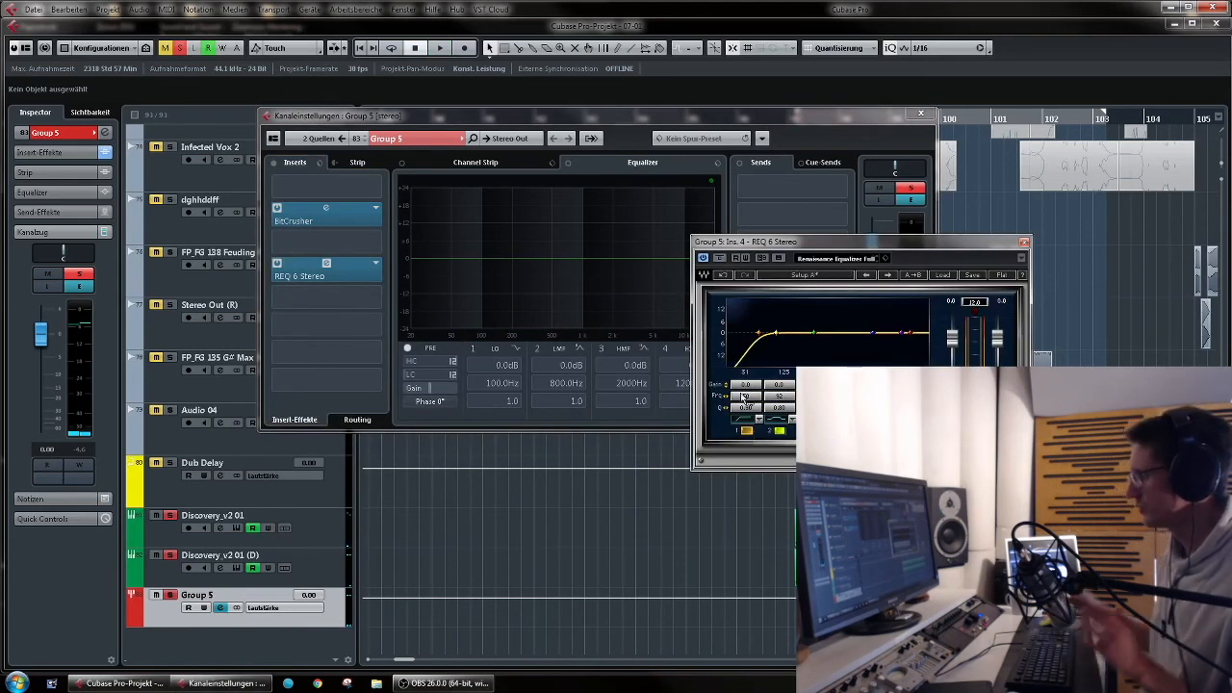
key(space)
drag(748, 397, 776, 388)
key(space)
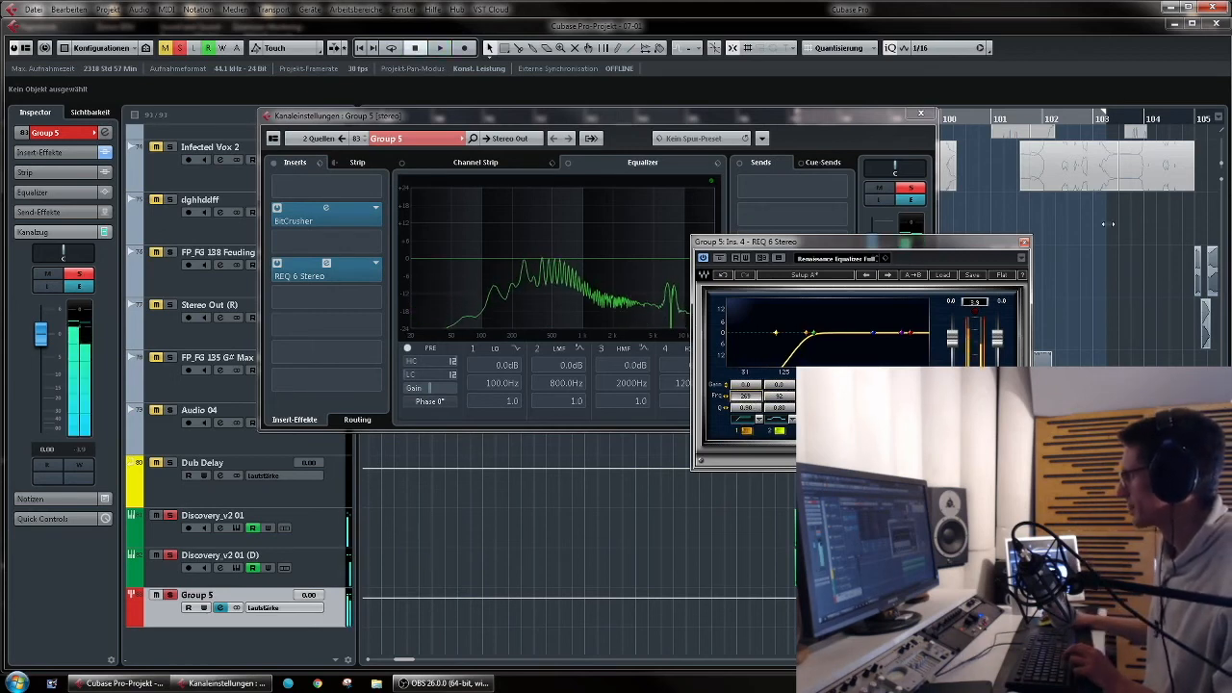
click(1024, 243)
Step: Add an active Stereo Ehc send in Group 5's second send slot at about -6 dB, audition it, and close the channel settings
click(842, 211)
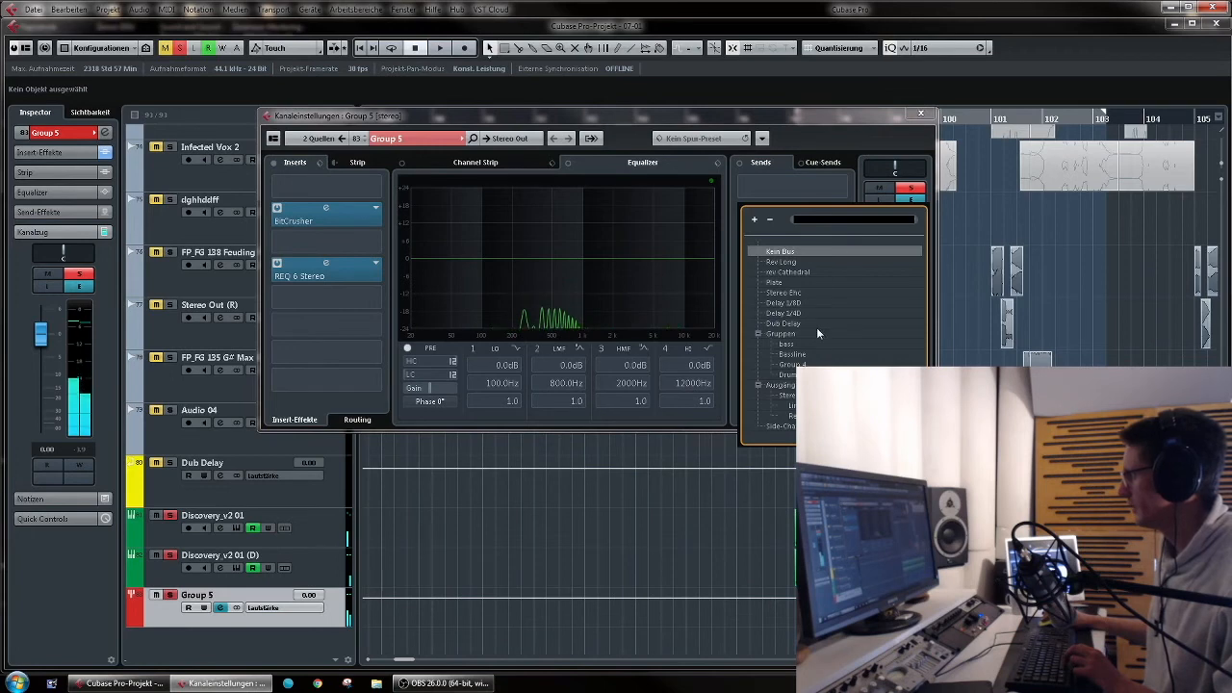
click(838, 291)
click(744, 209)
mouse_move(821, 223)
mouse_down()
mouse_move(740, 221)
mouse_move(833, 222)
mouse_up()
double_click(911, 188)
key(space)
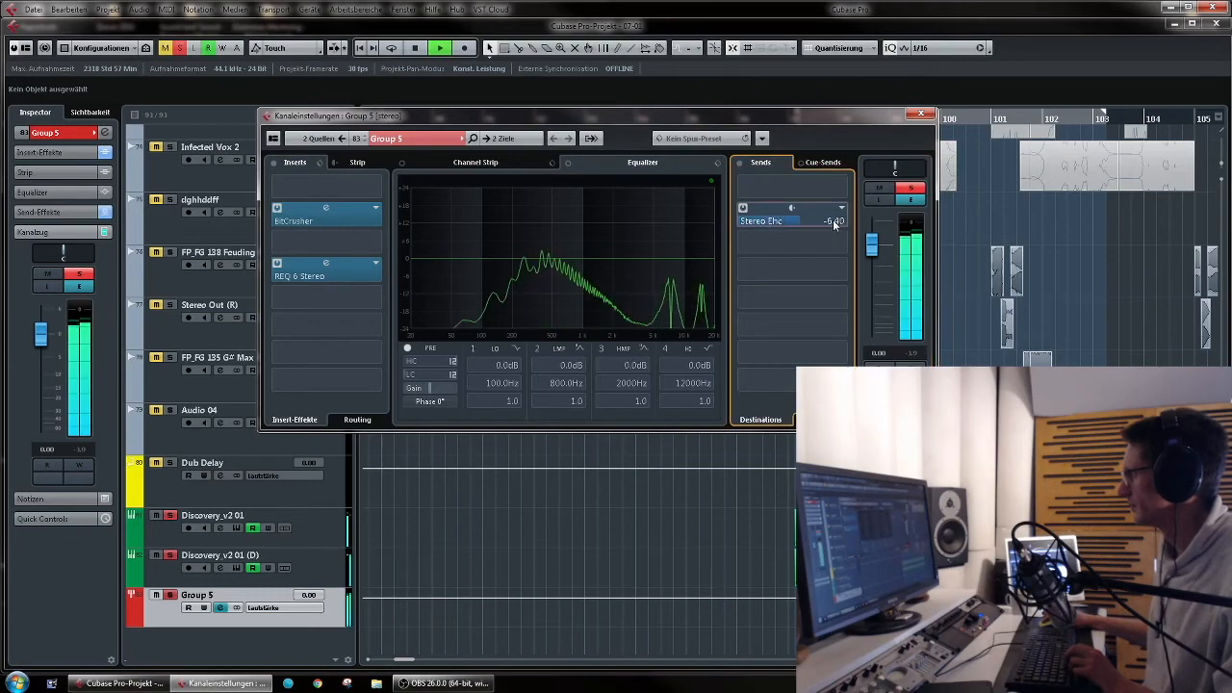
click(922, 114)
key(space)
Step: Transpose all notes in the Discovery_v2 parts up one semitone in the Key Editor, then close it and audition the result
scroll(838, 271, up, 15)
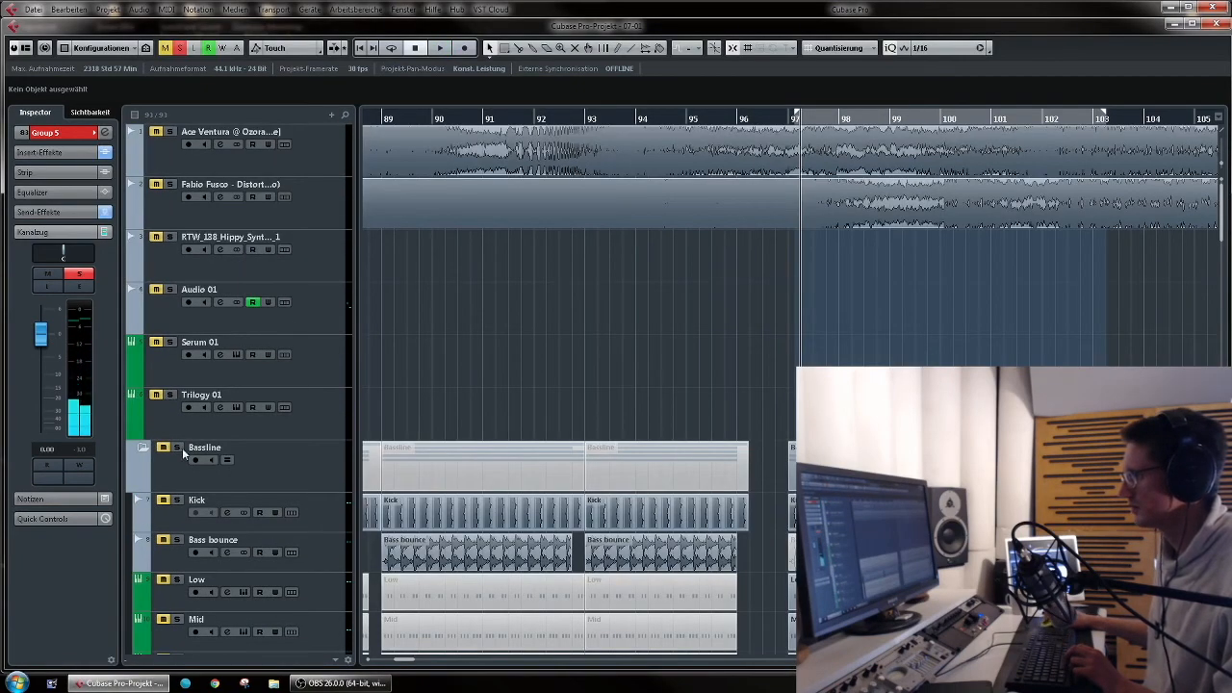
scroll(667, 356, down, 15)
key(space)
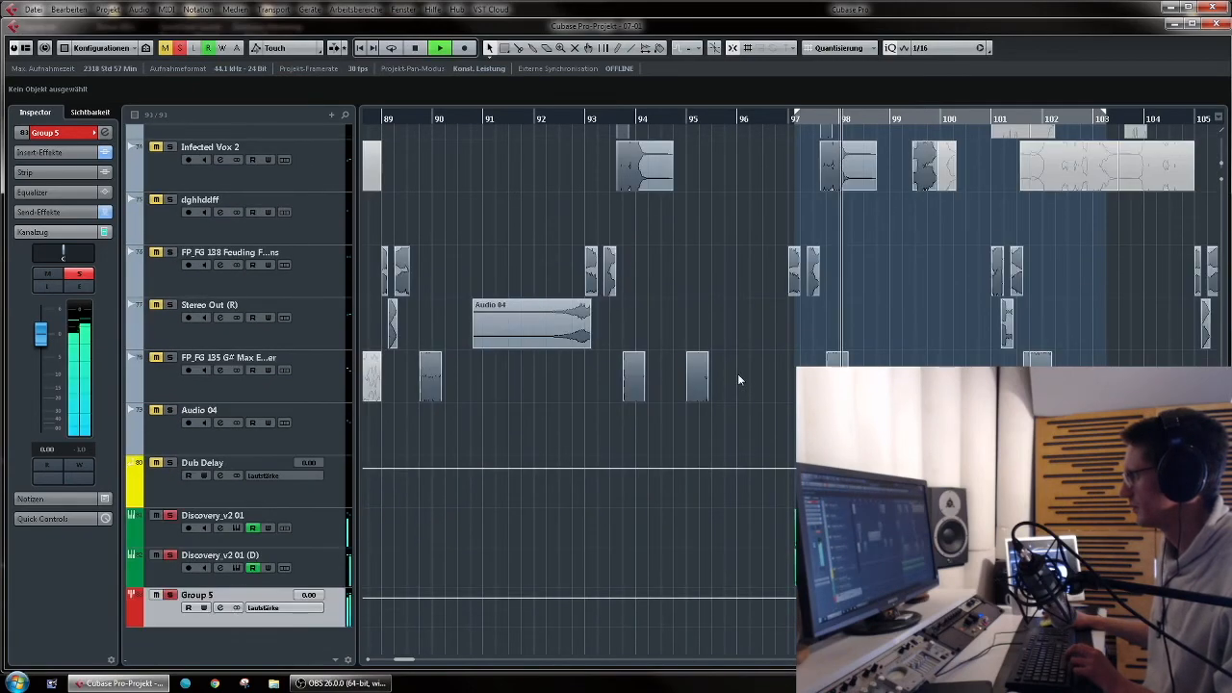
drag(759, 529, 1107, 589)
key(Return)
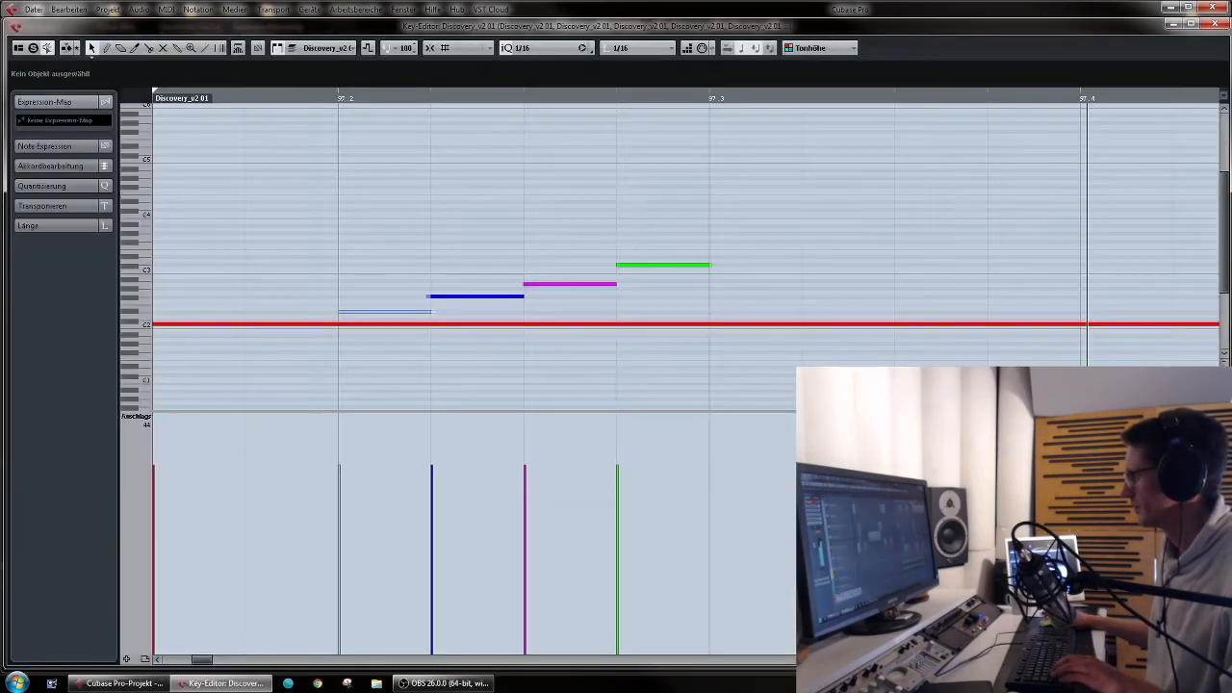
key(ctrl+a)
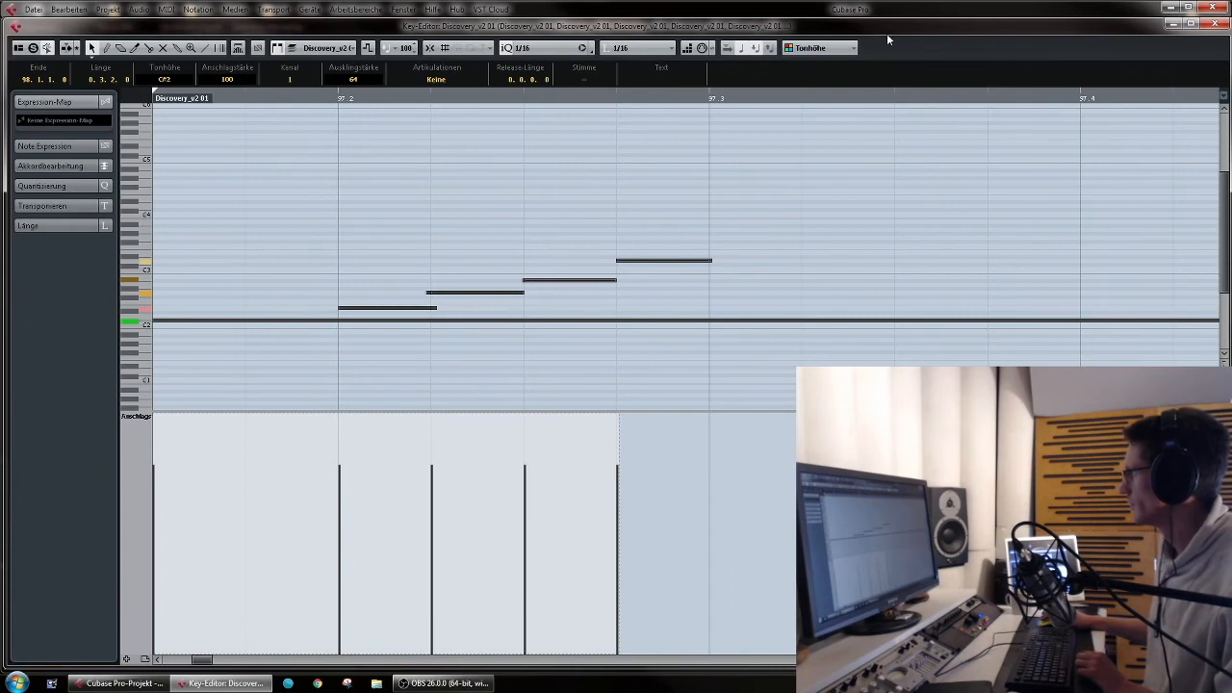
click(1208, 29)
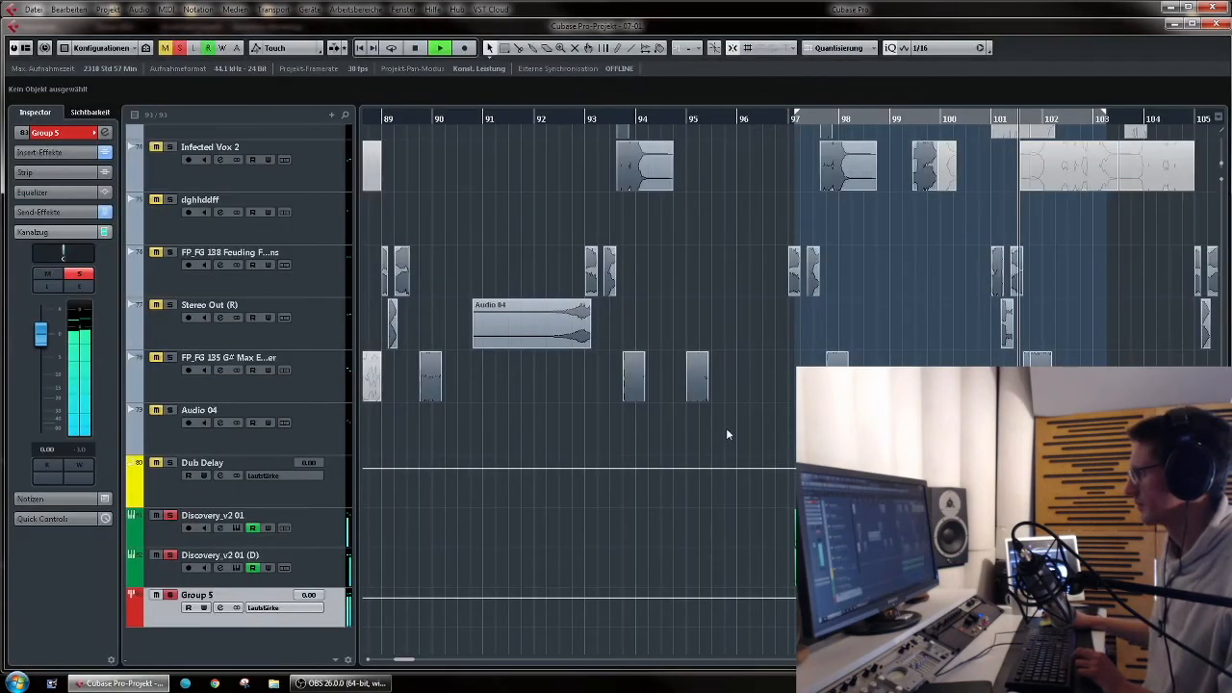
key(space)
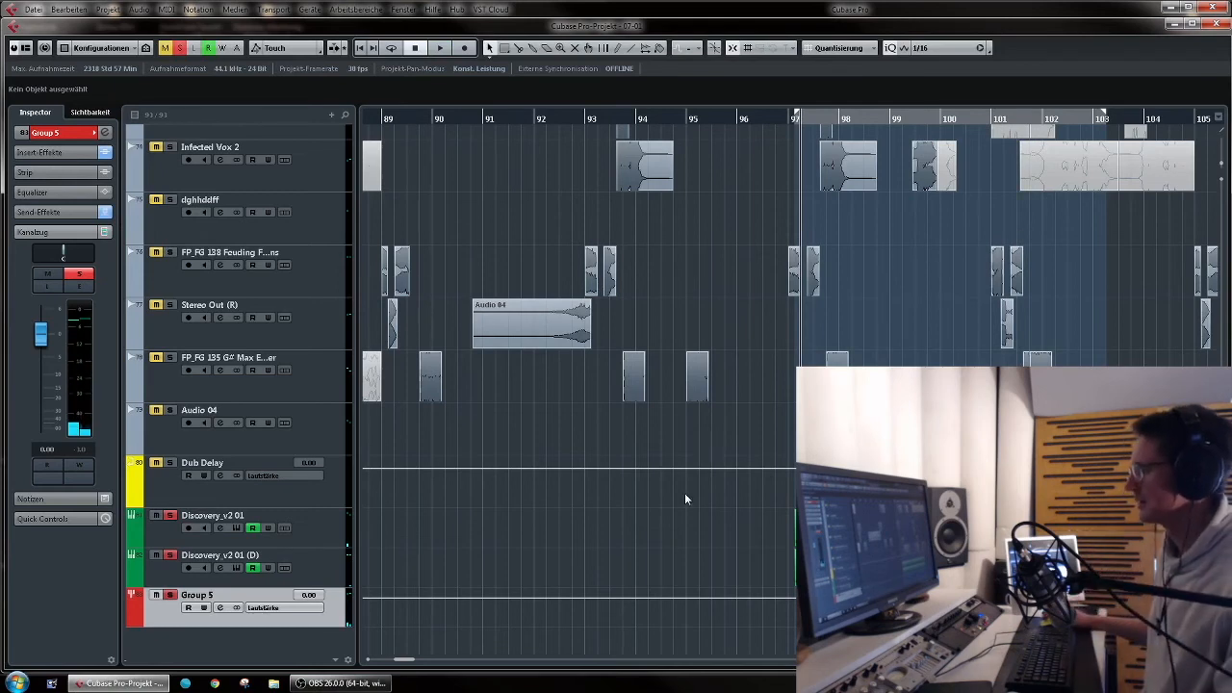
drag(618, 497, 697, 558)
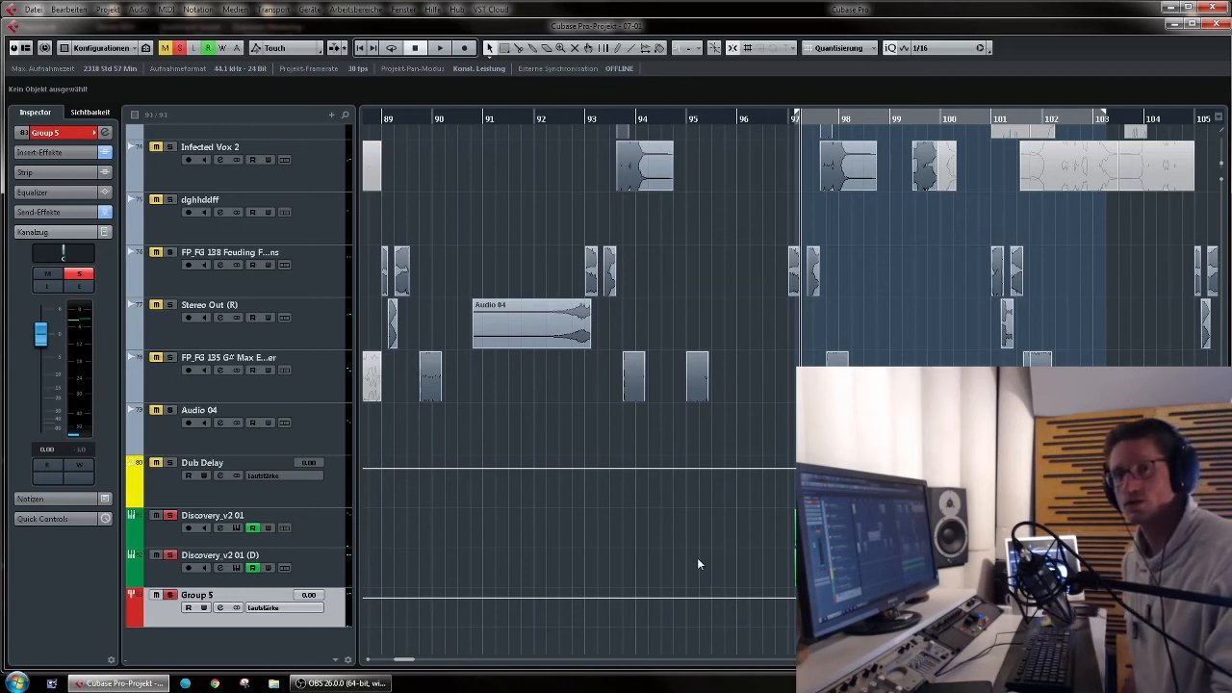